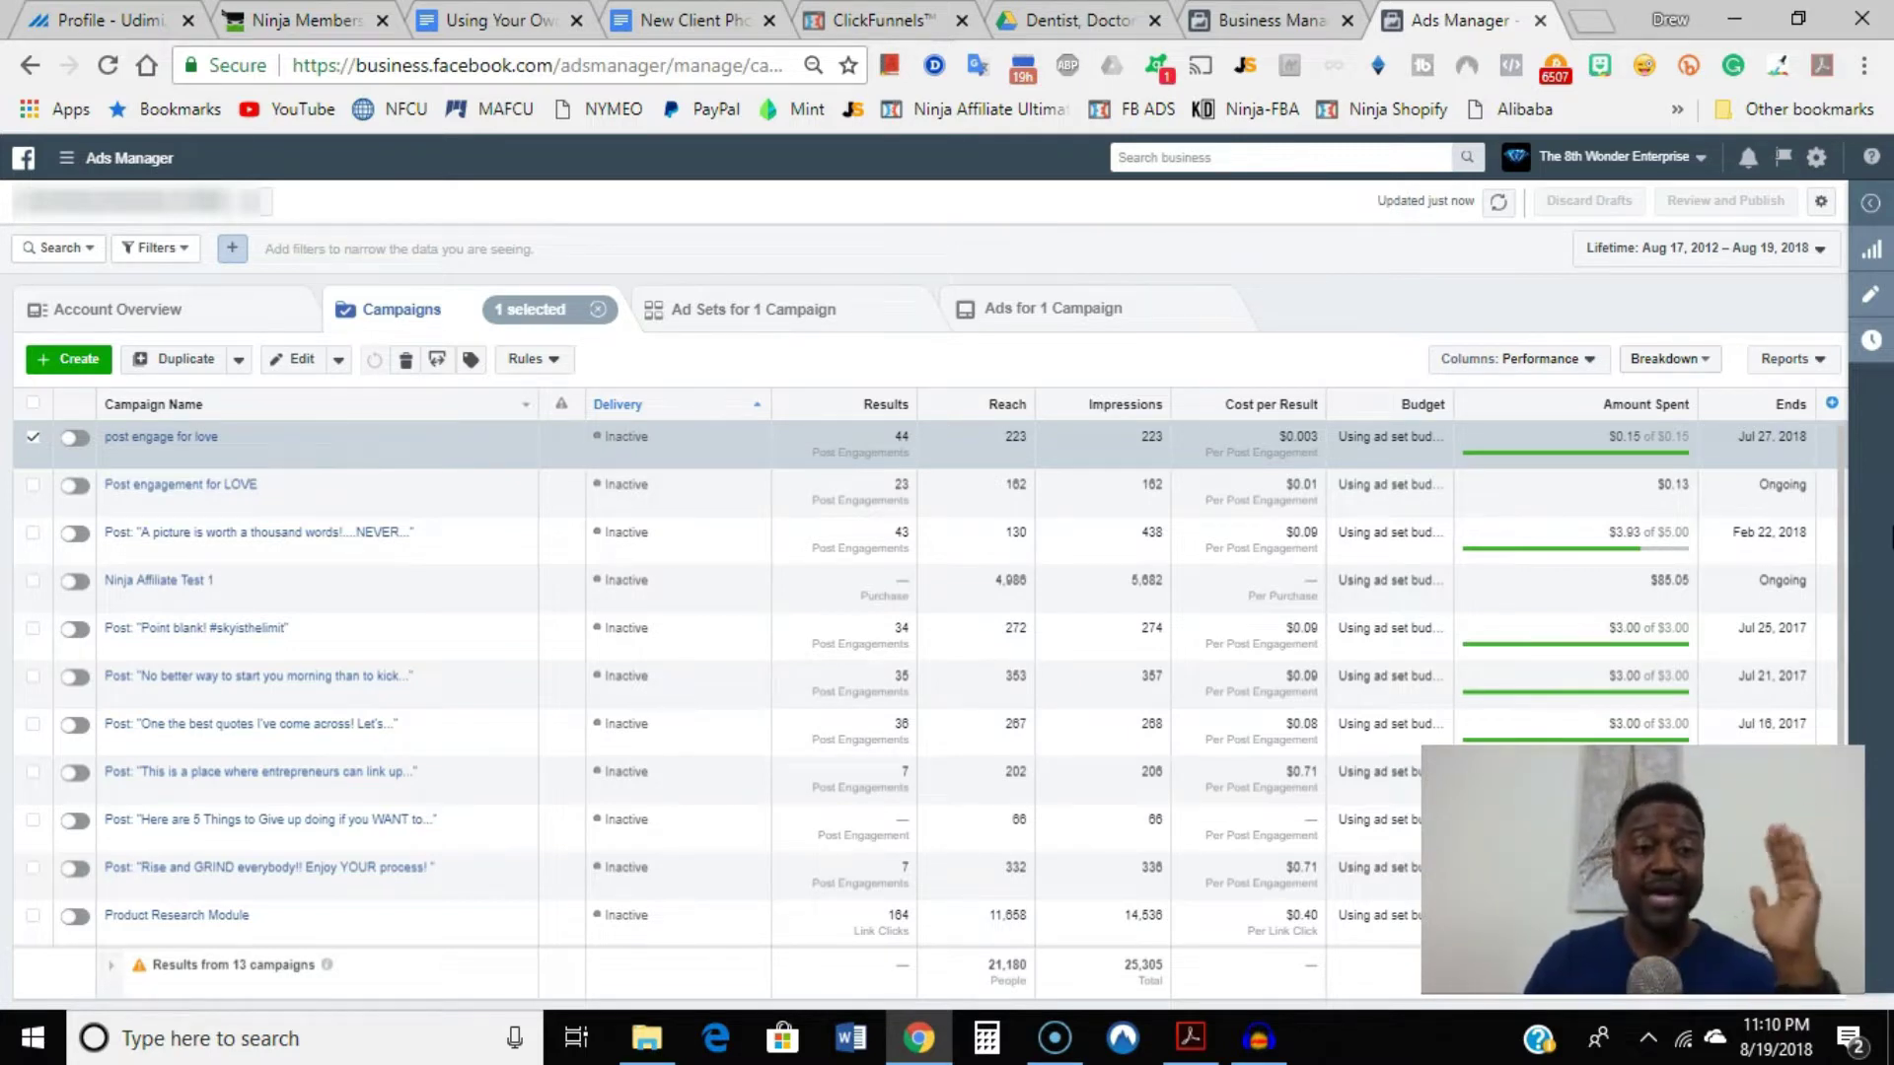
# Step: Preview the ad in the "post engage for love" campaign and open its Facebook post with comments
pyautogui.click(132, 440)
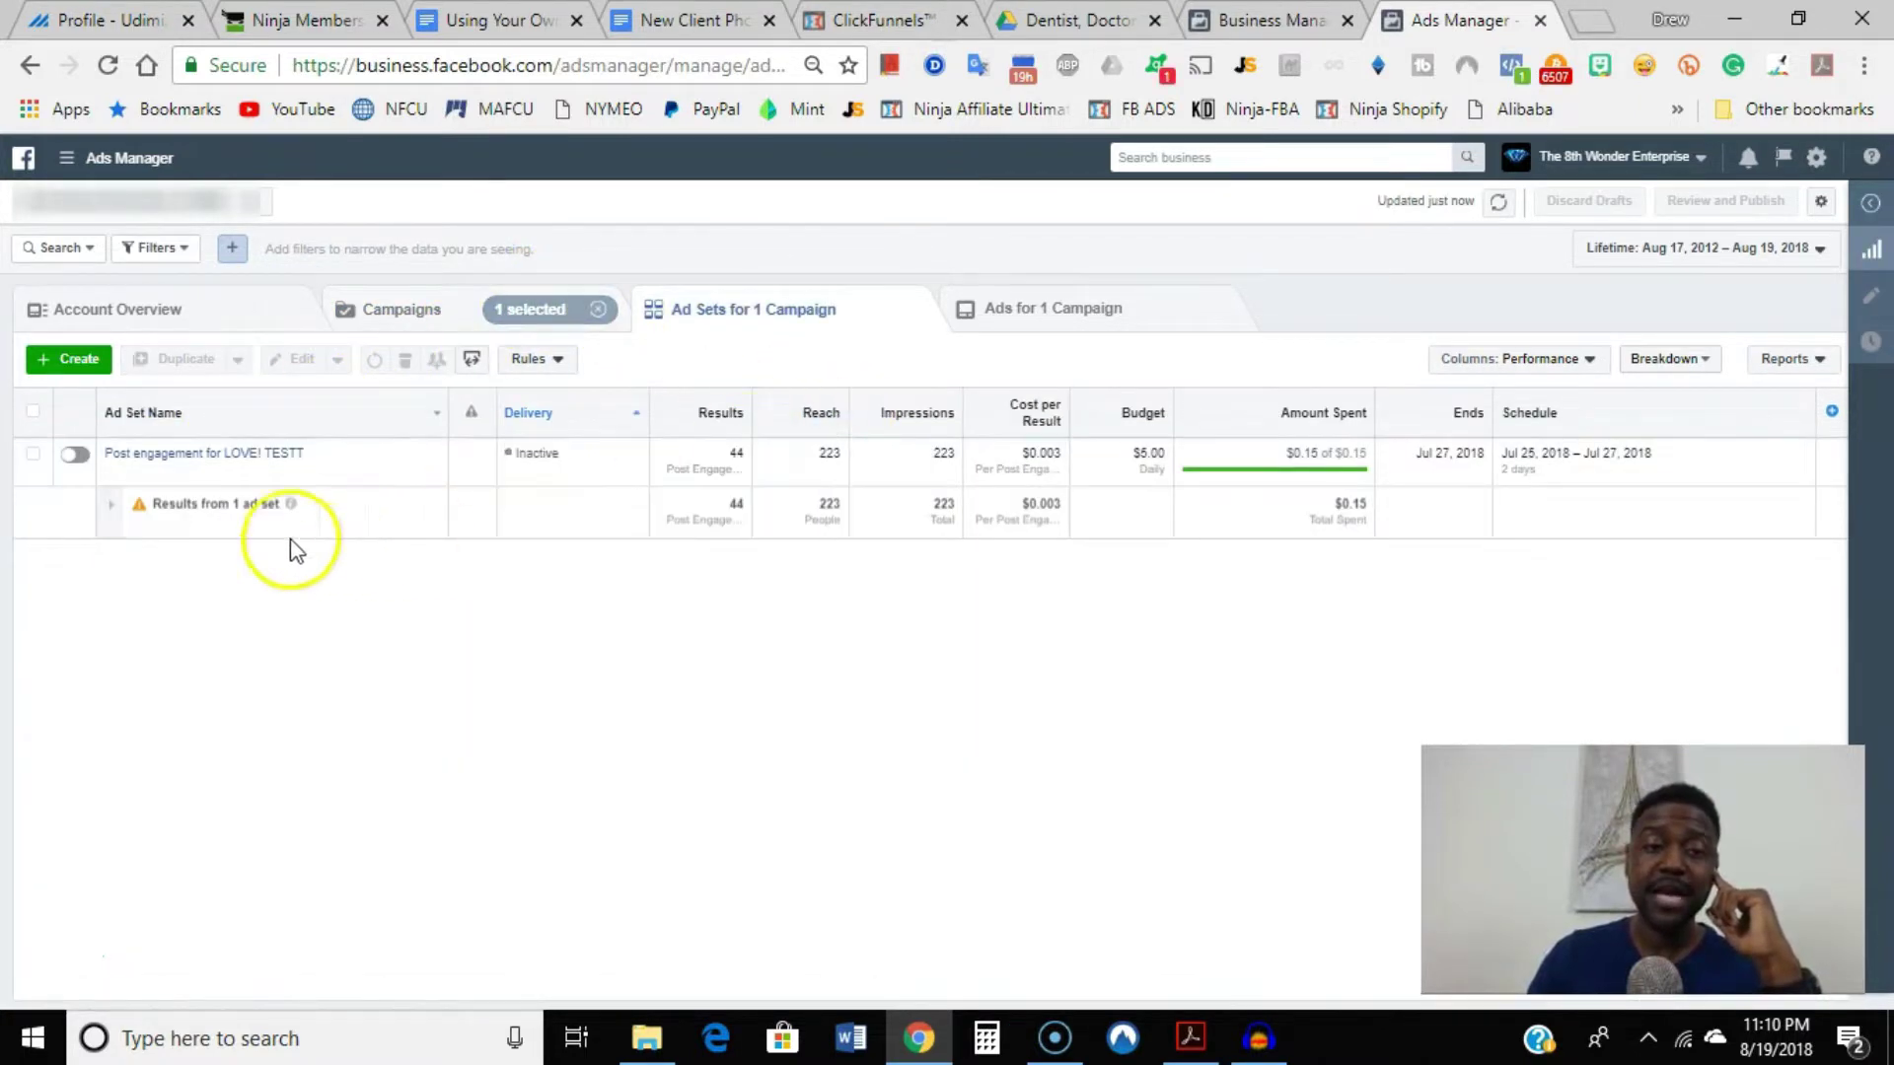
pyautogui.click(240, 456)
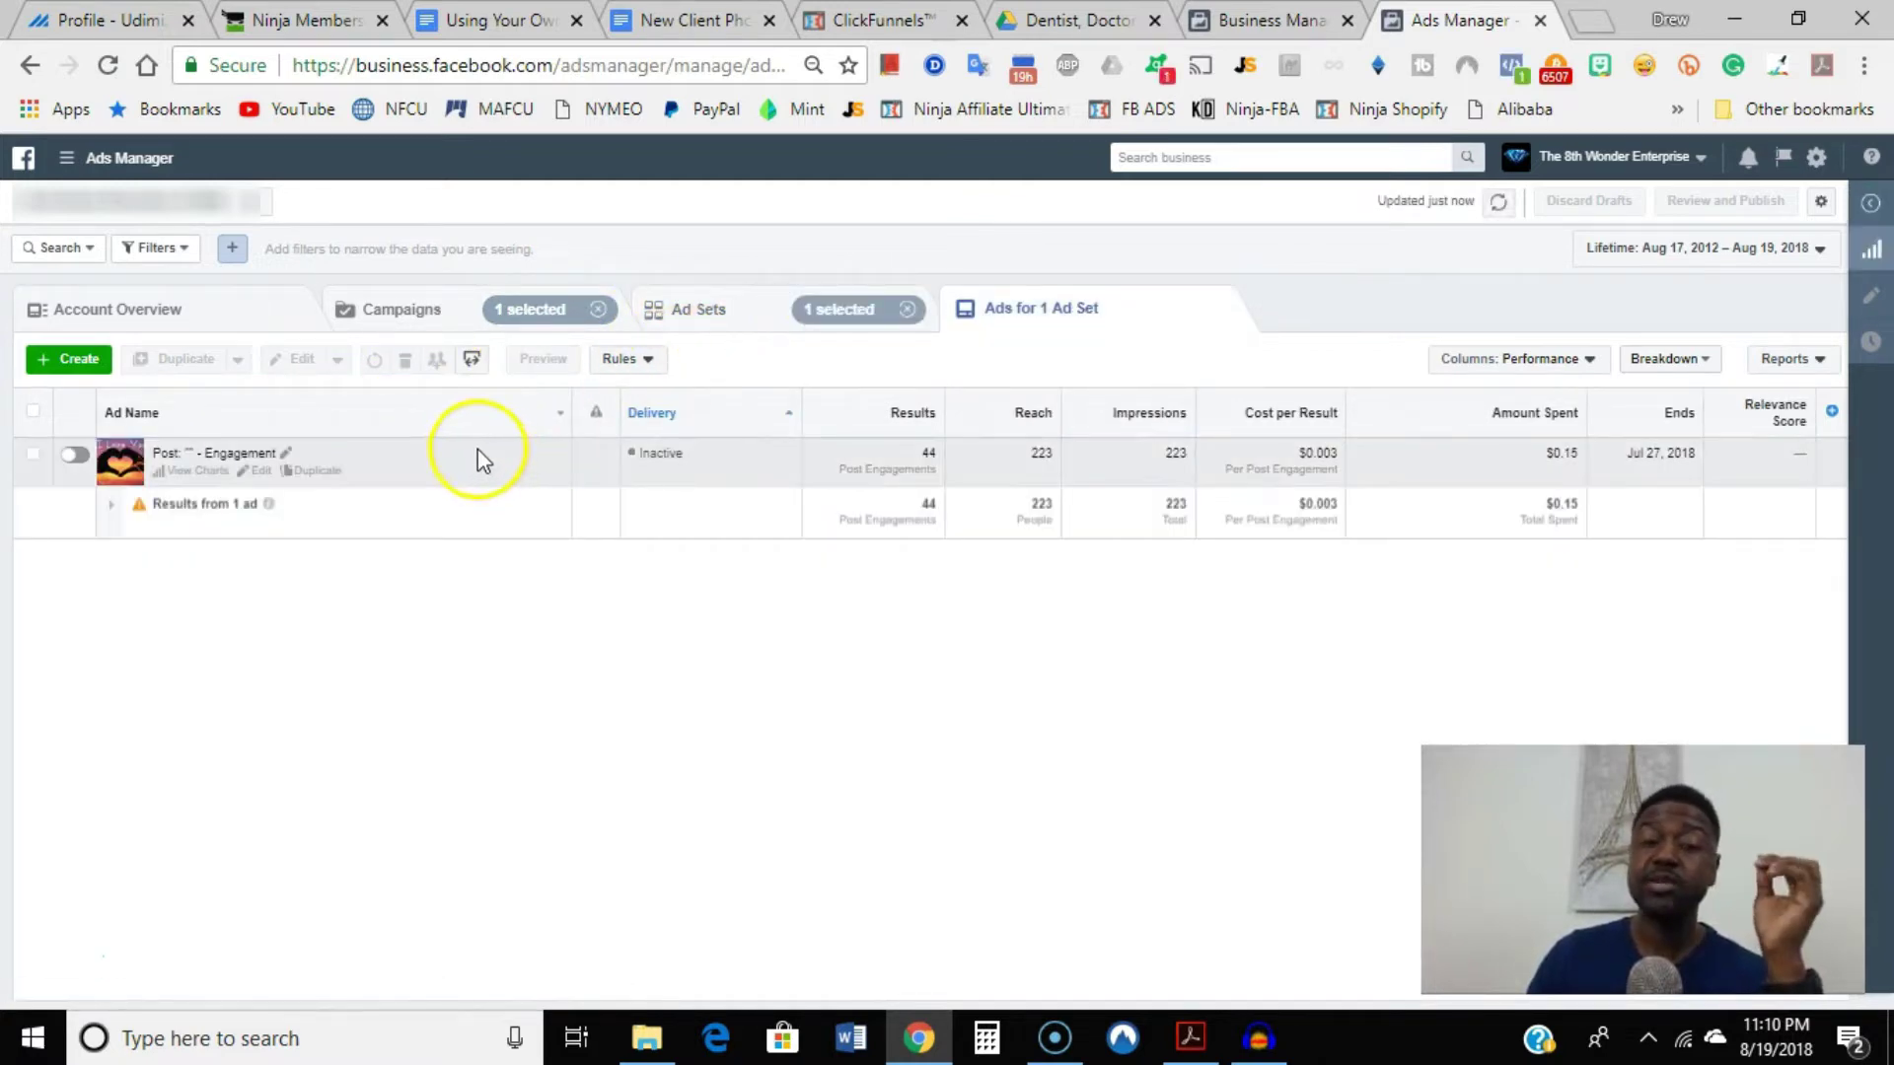
pyautogui.click(477, 460)
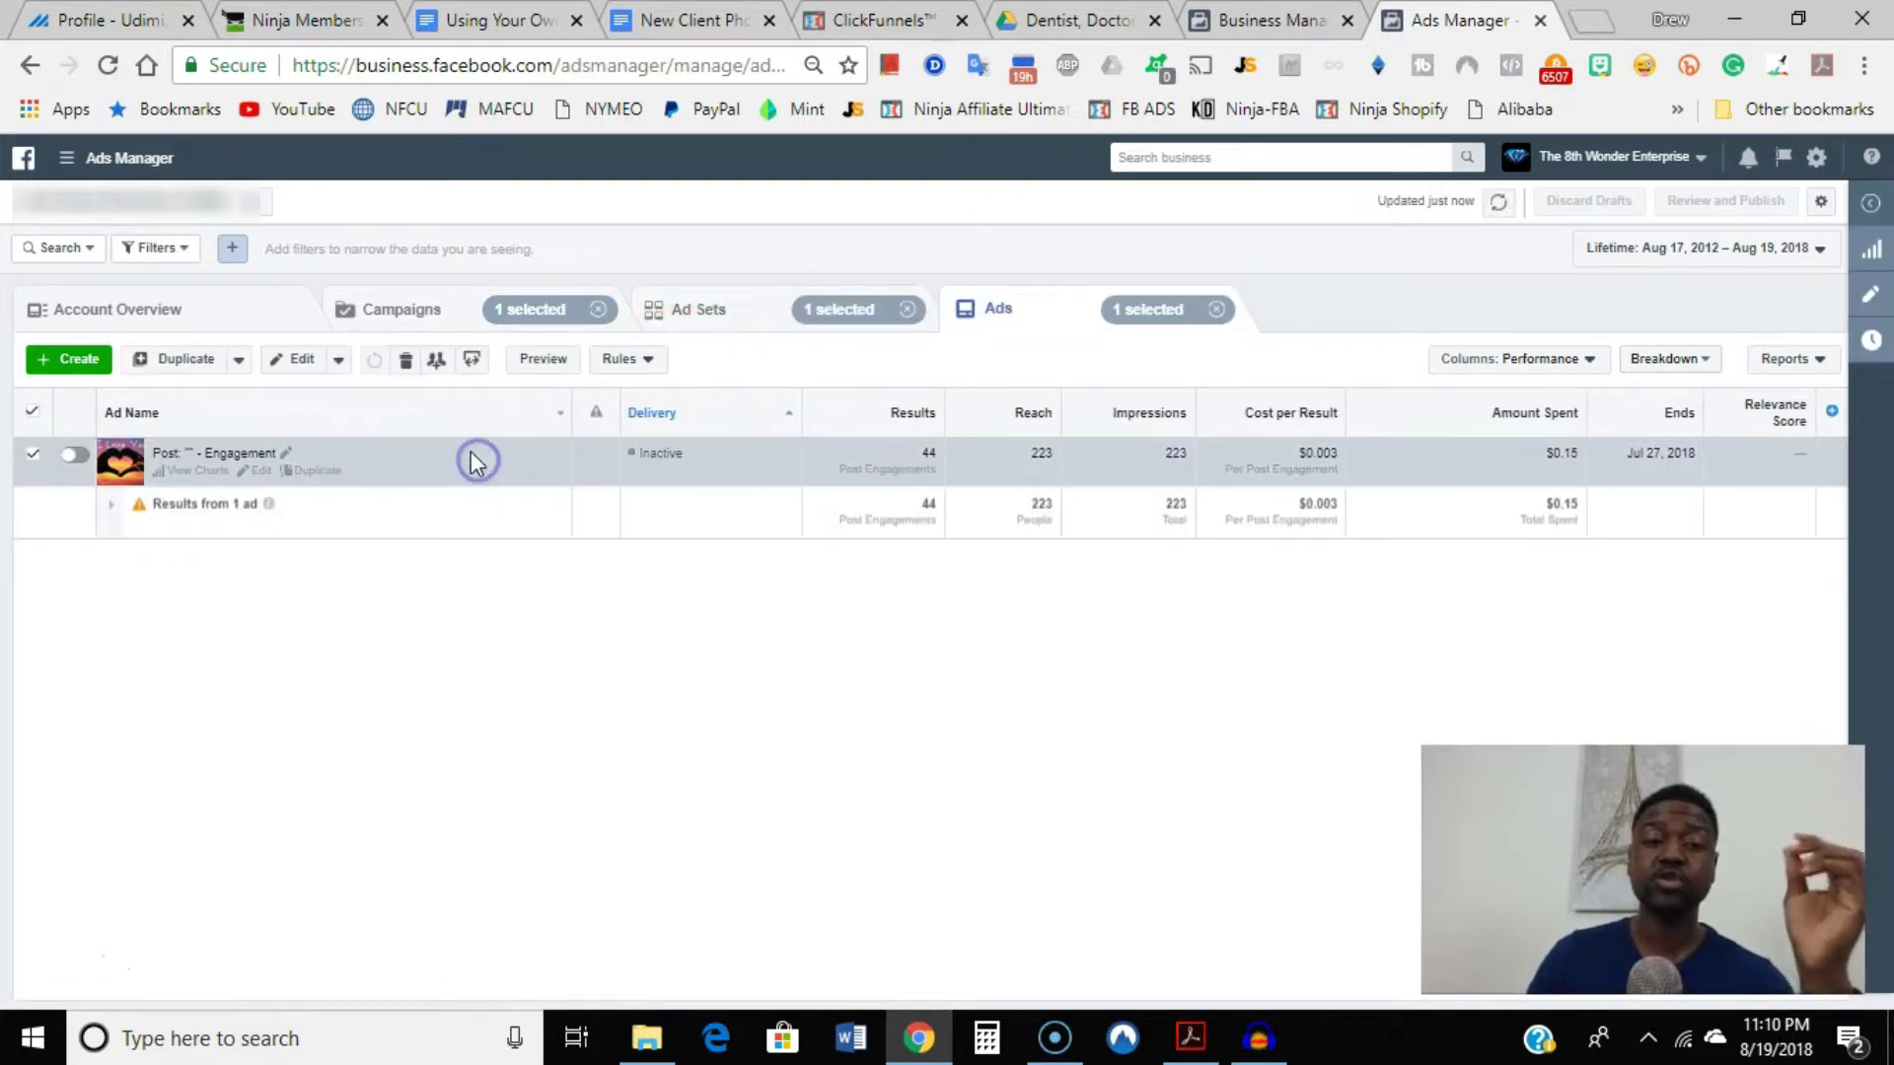
pyautogui.click(552, 363)
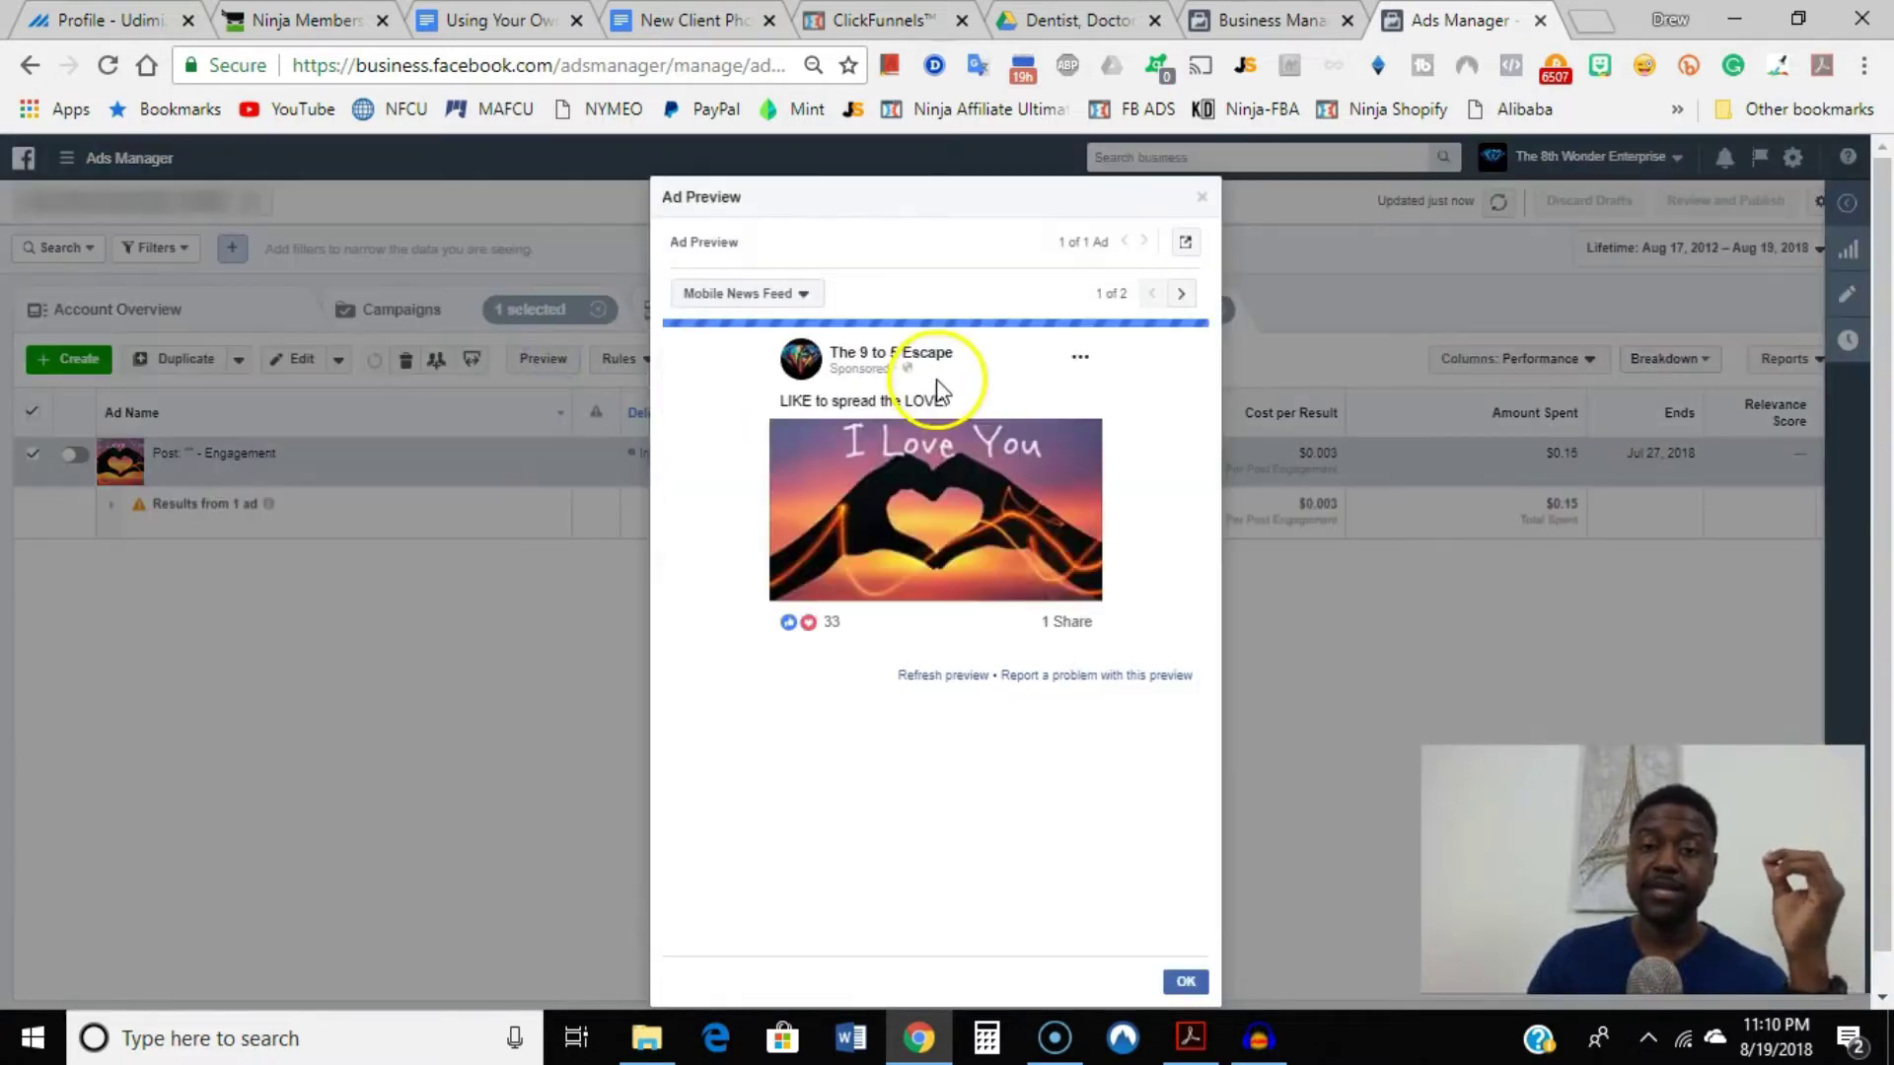
pyautogui.click(1188, 248)
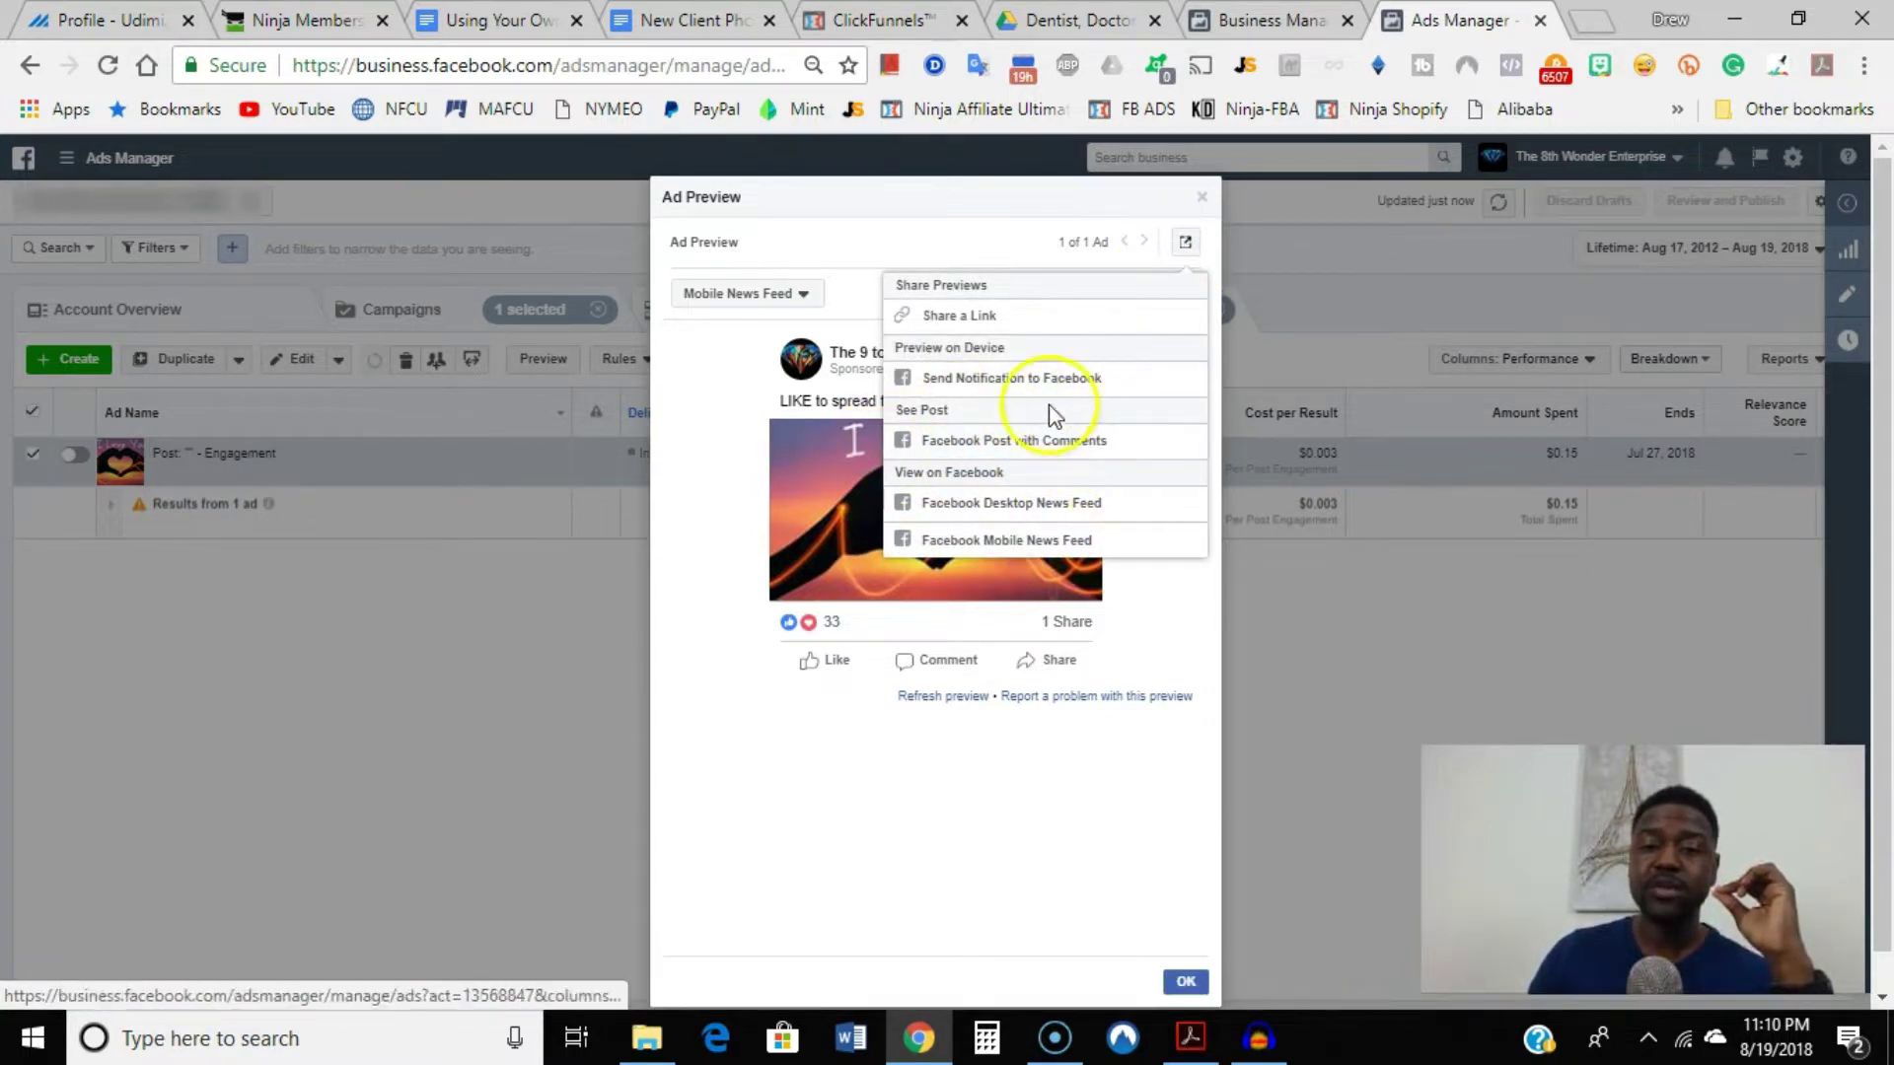
pyautogui.click(1053, 440)
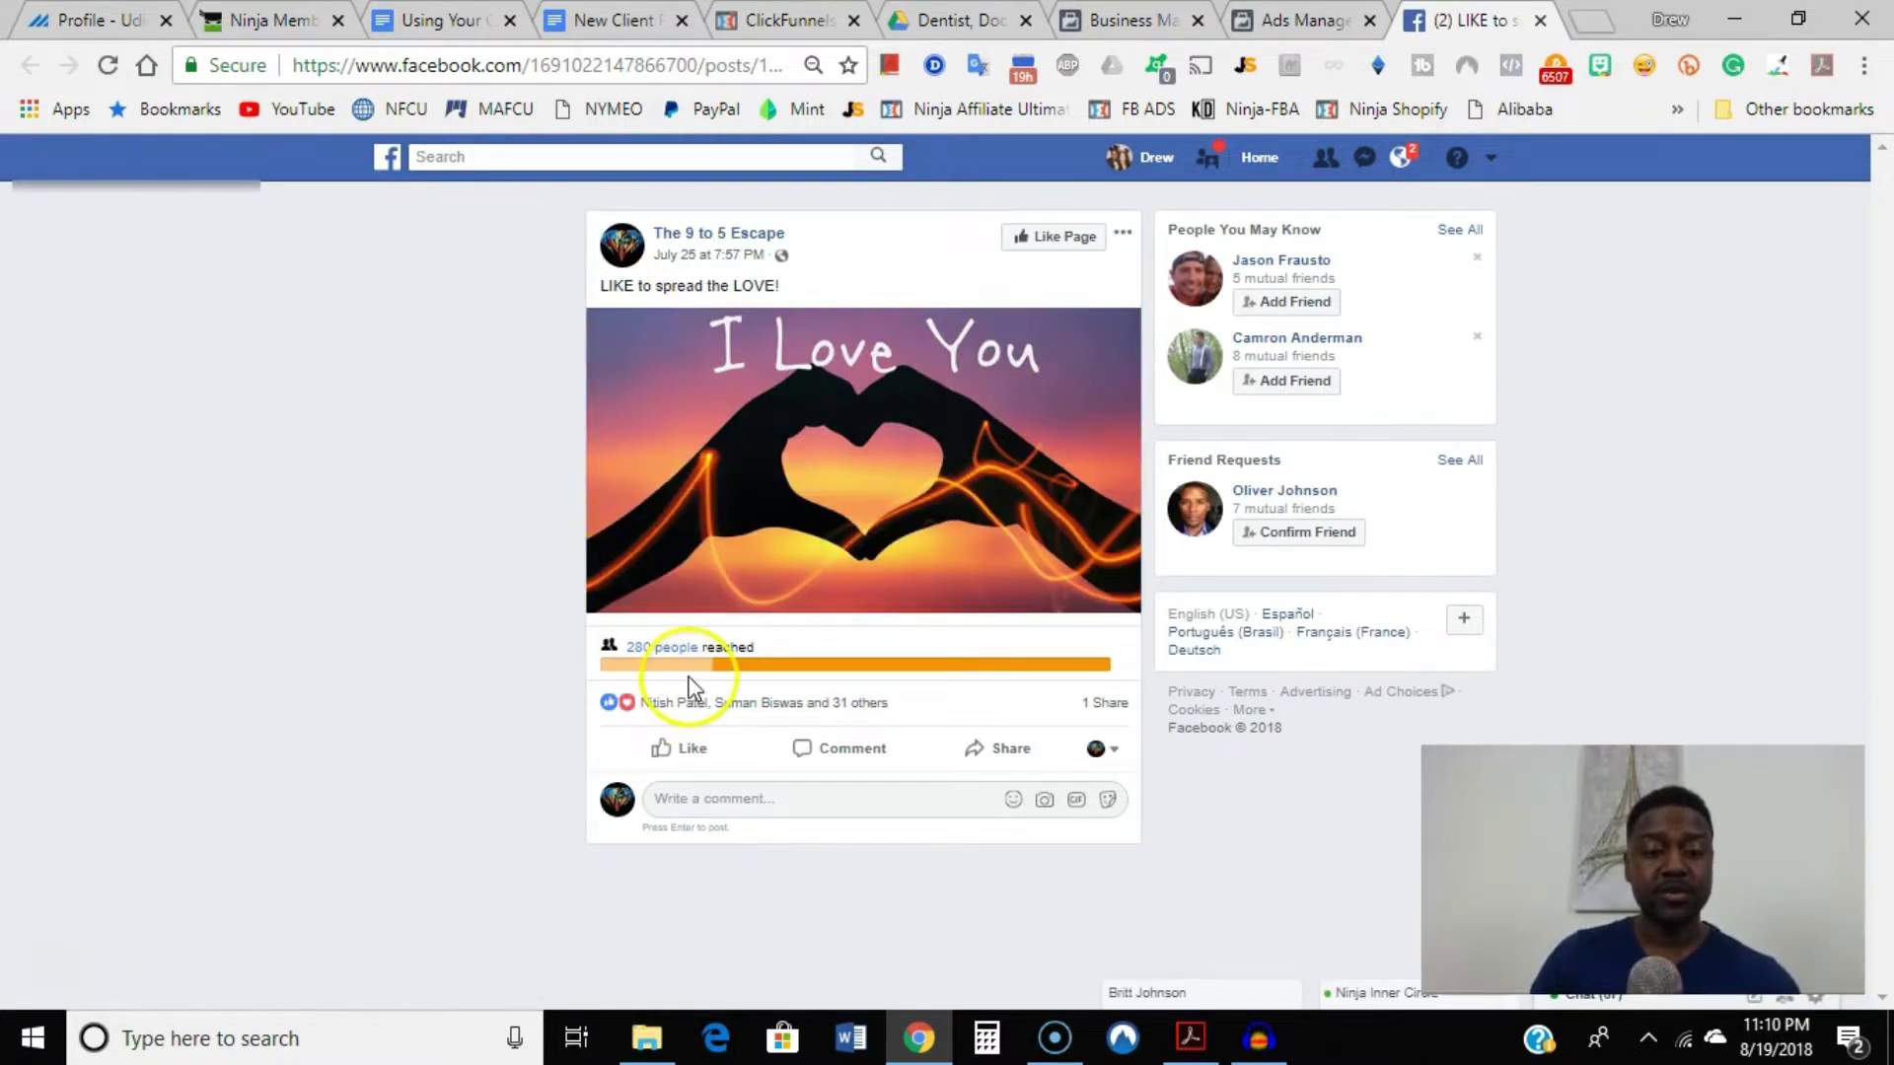
# Step: Highlight the post ID at the end of the Facebook post's web address
pyautogui.moveTo(688, 723)
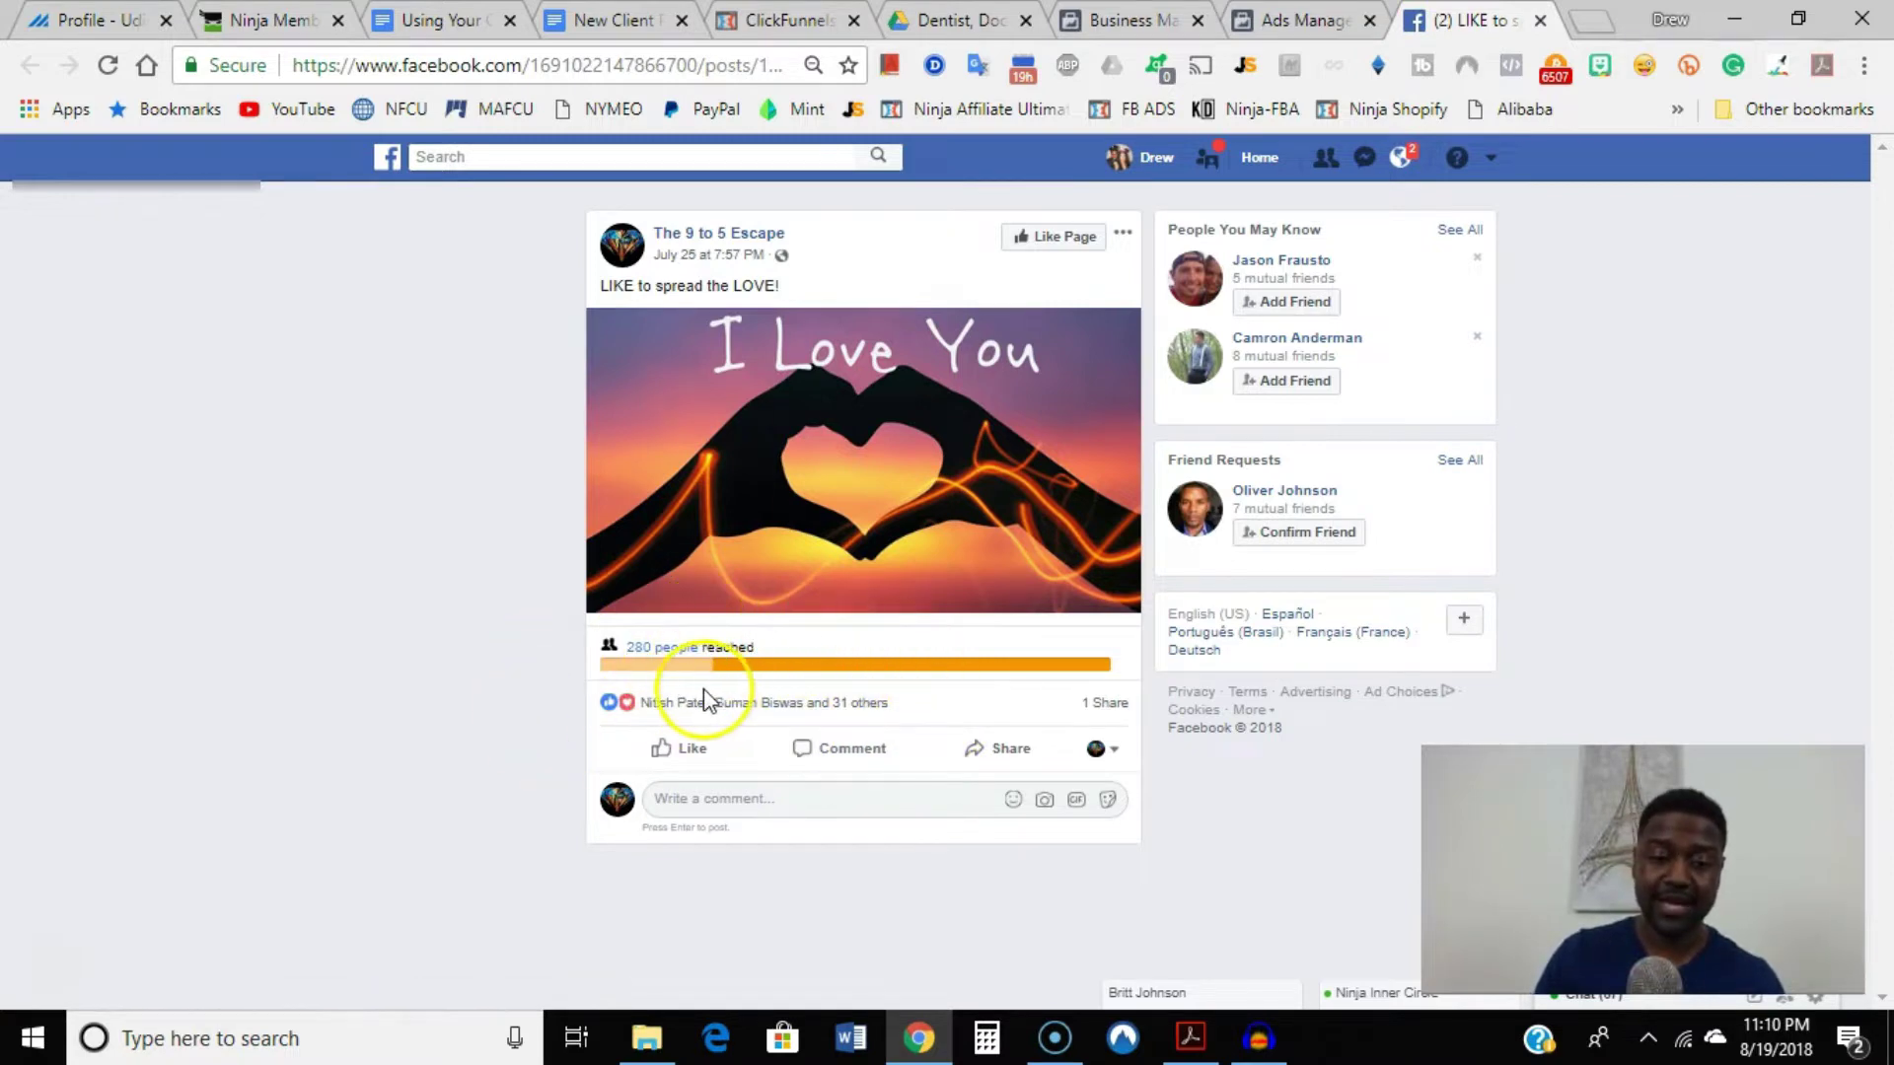
pyautogui.click(580, 66)
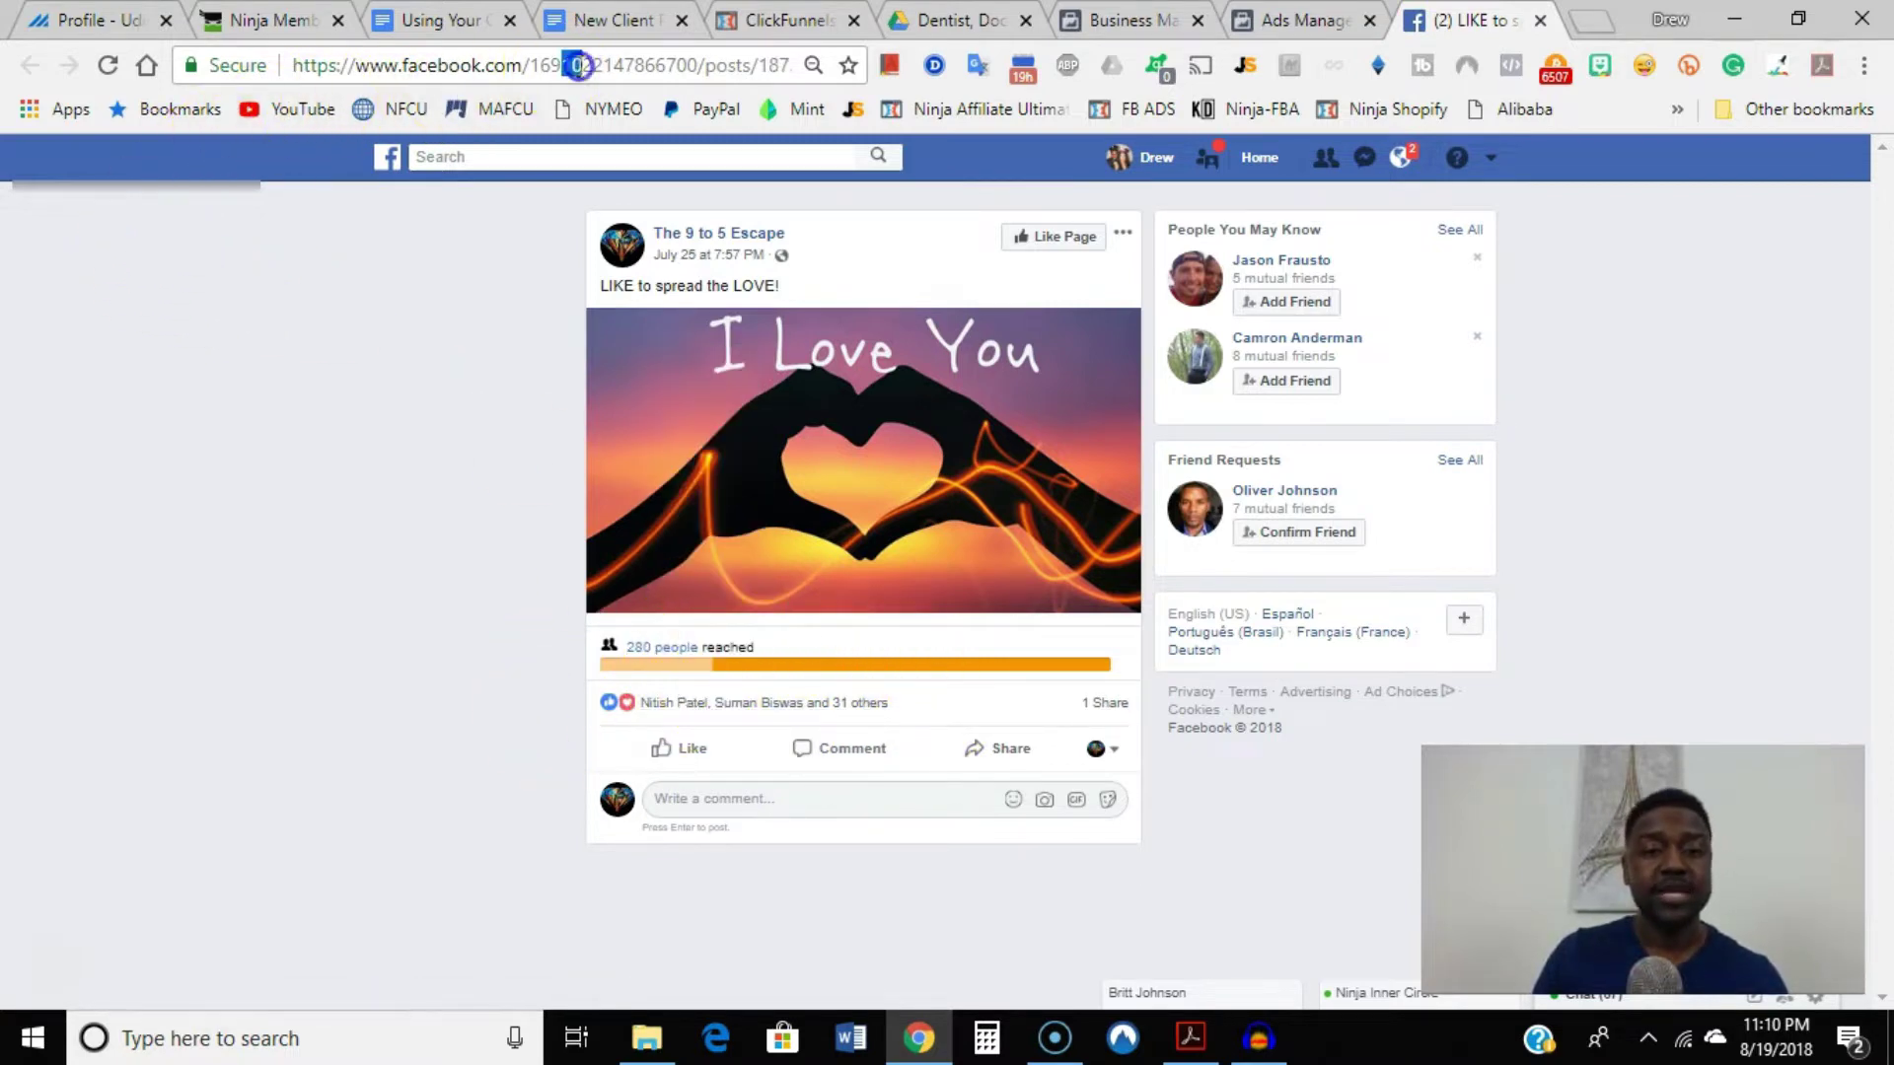
pyautogui.moveTo(580, 65); pyautogui.dragTo(868, 59)
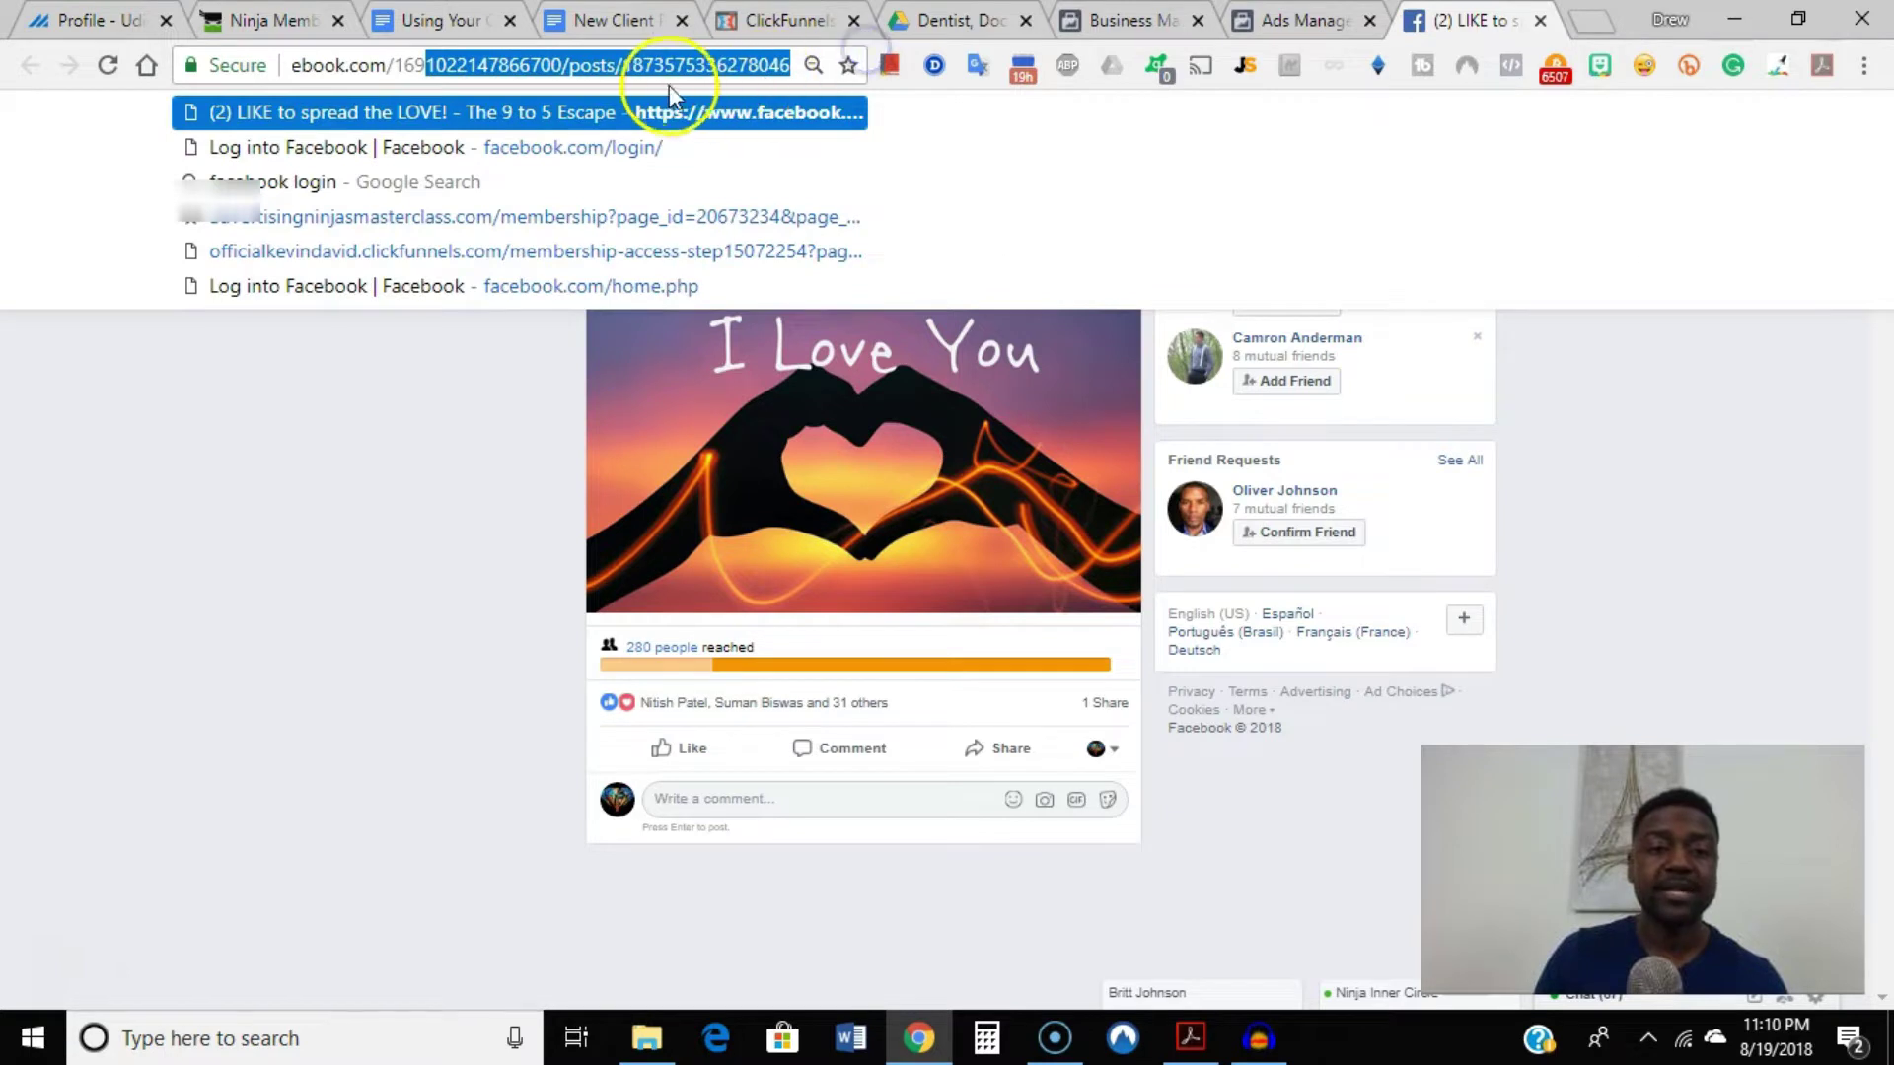
pyautogui.click(629, 65)
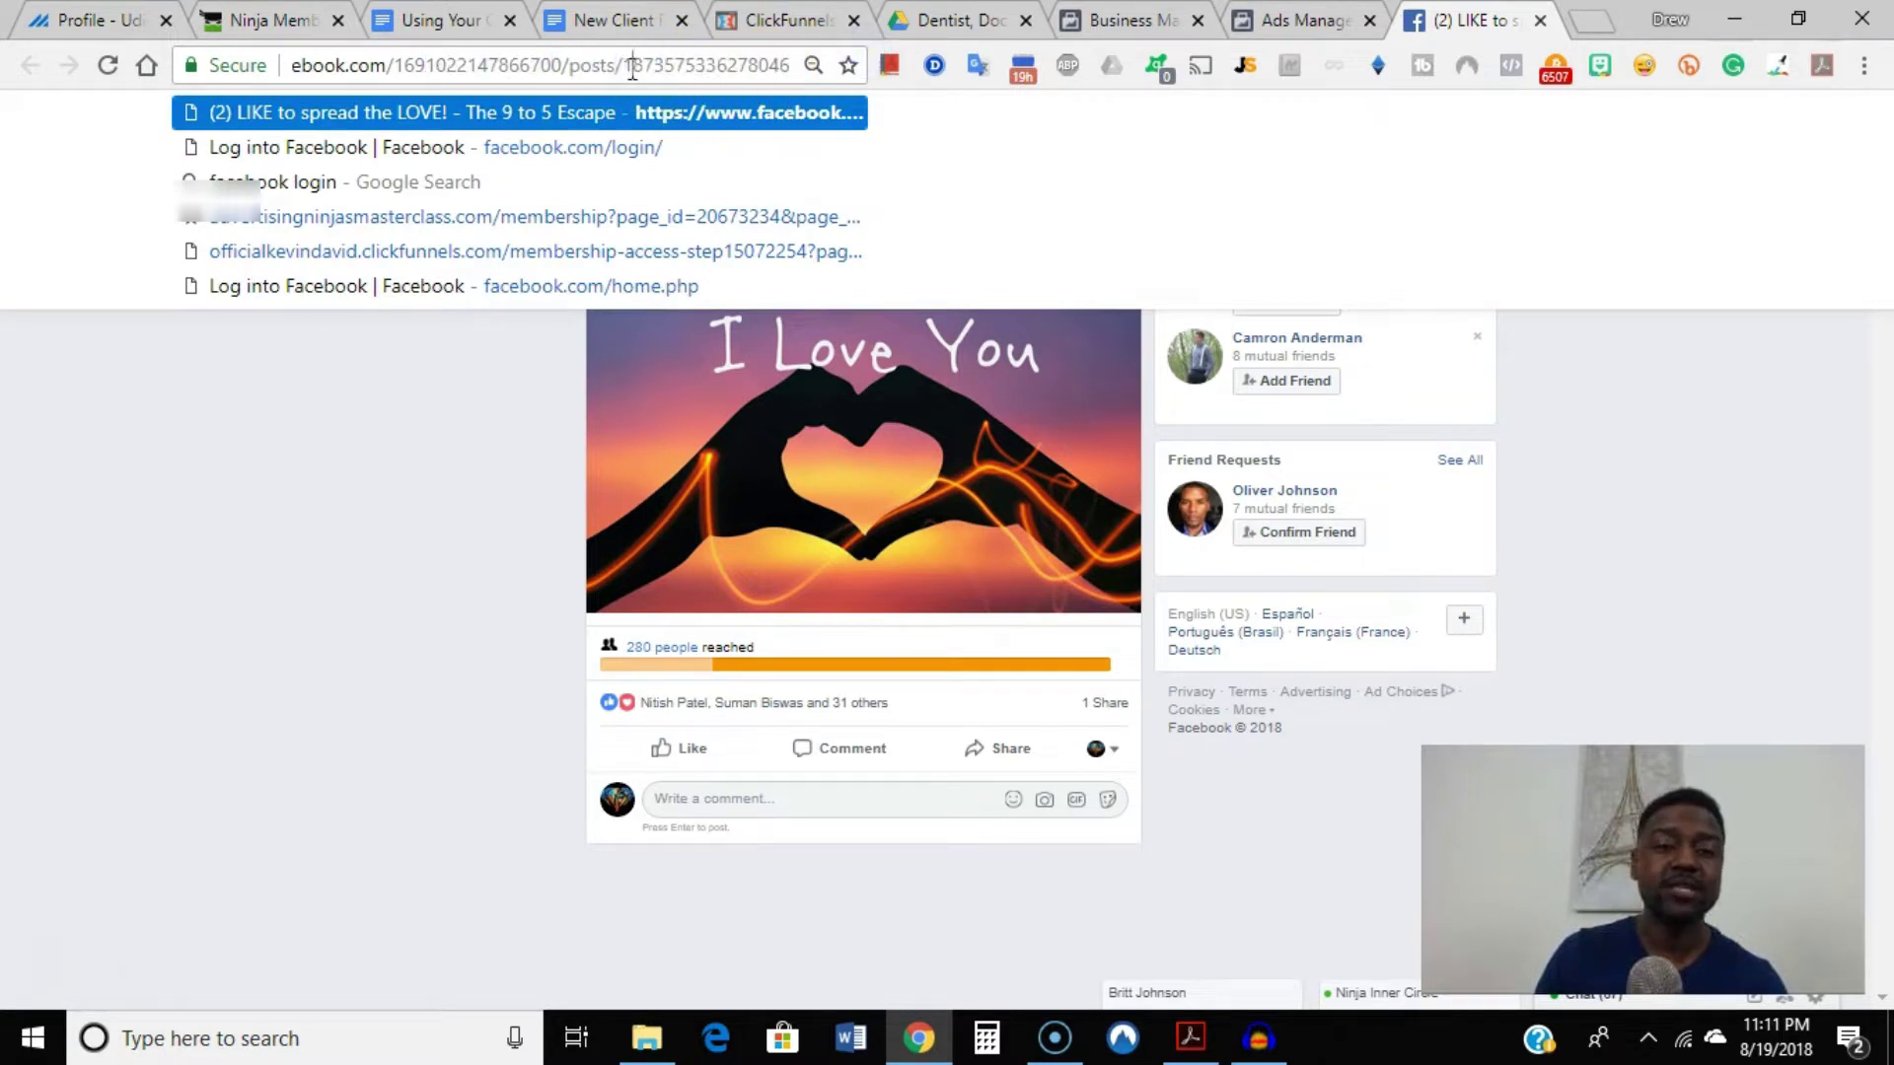
pyautogui.moveTo(625, 67); pyautogui.dragTo(794, 74)
pyautogui.click(351, 537)
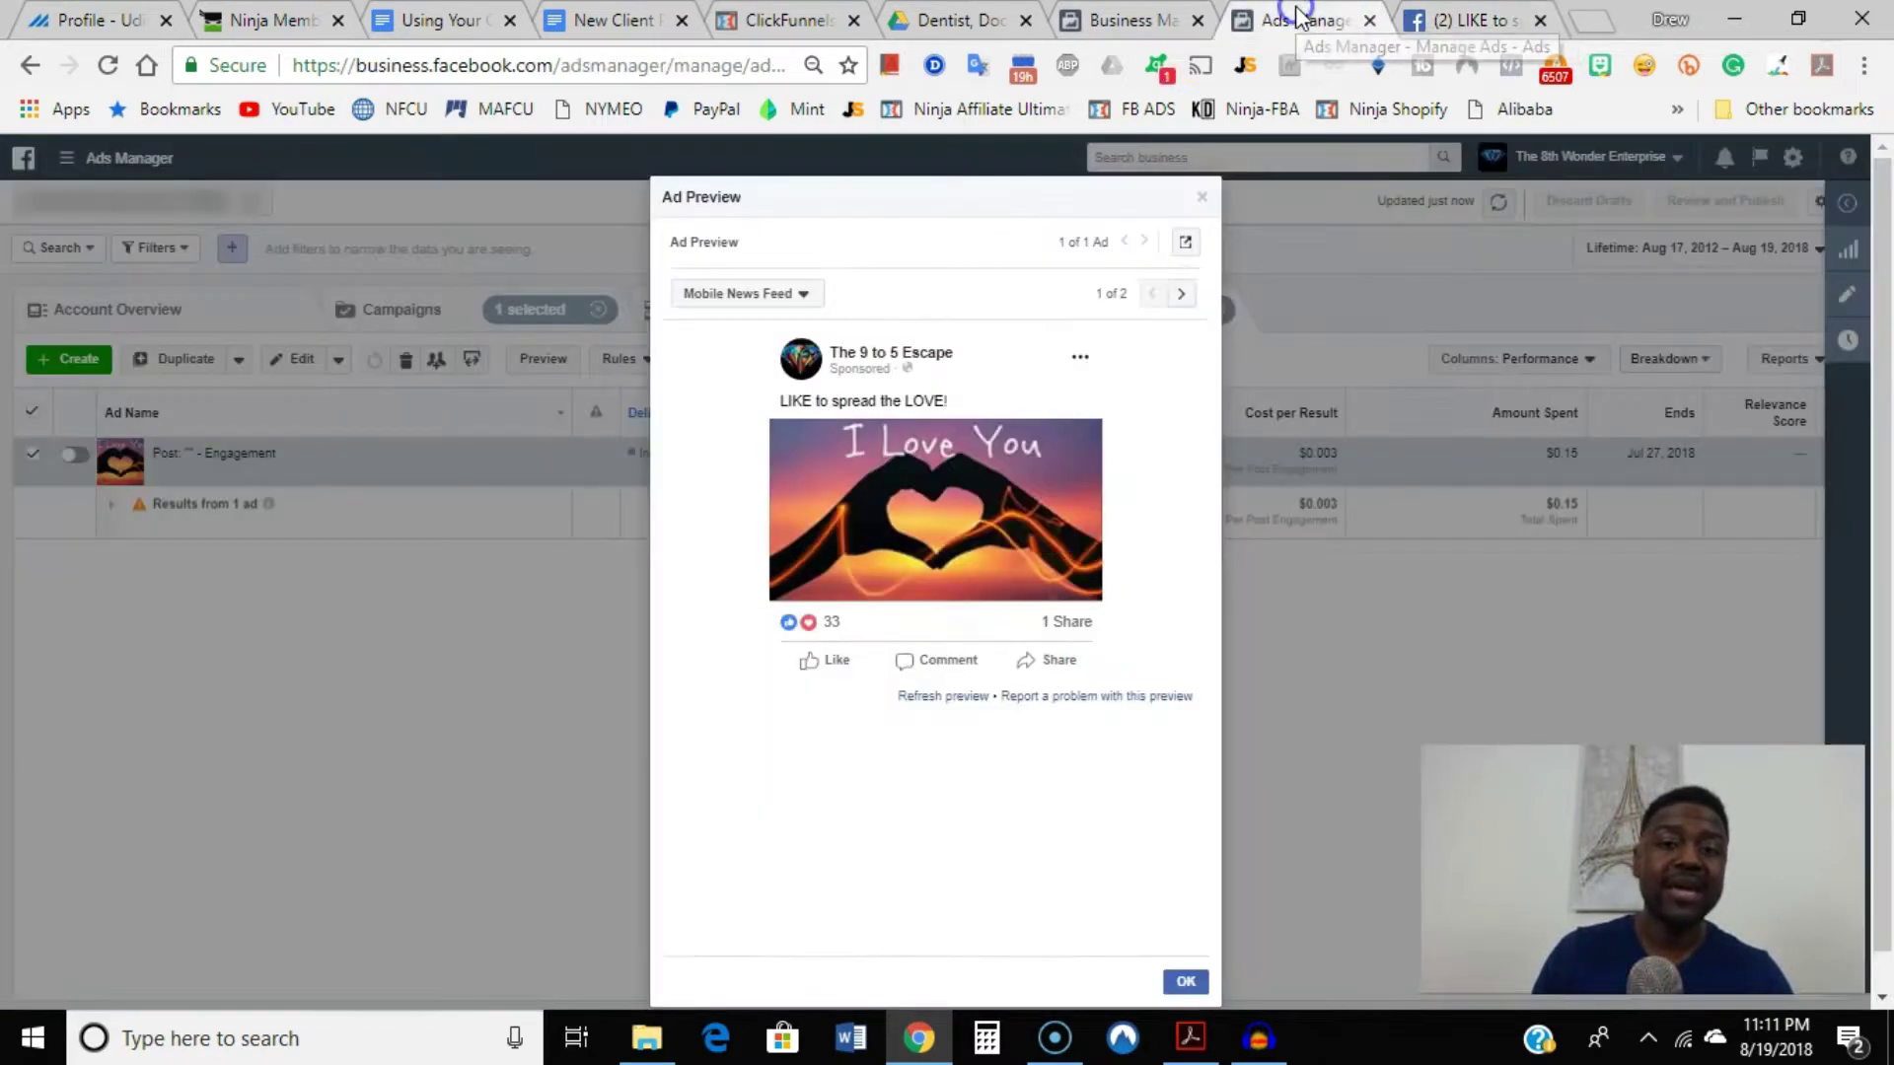
# Step: Return to Ads Manager, close the ad preview, and go back to the campaign list
pyautogui.click(1304, 17)
pyautogui.click(1203, 196)
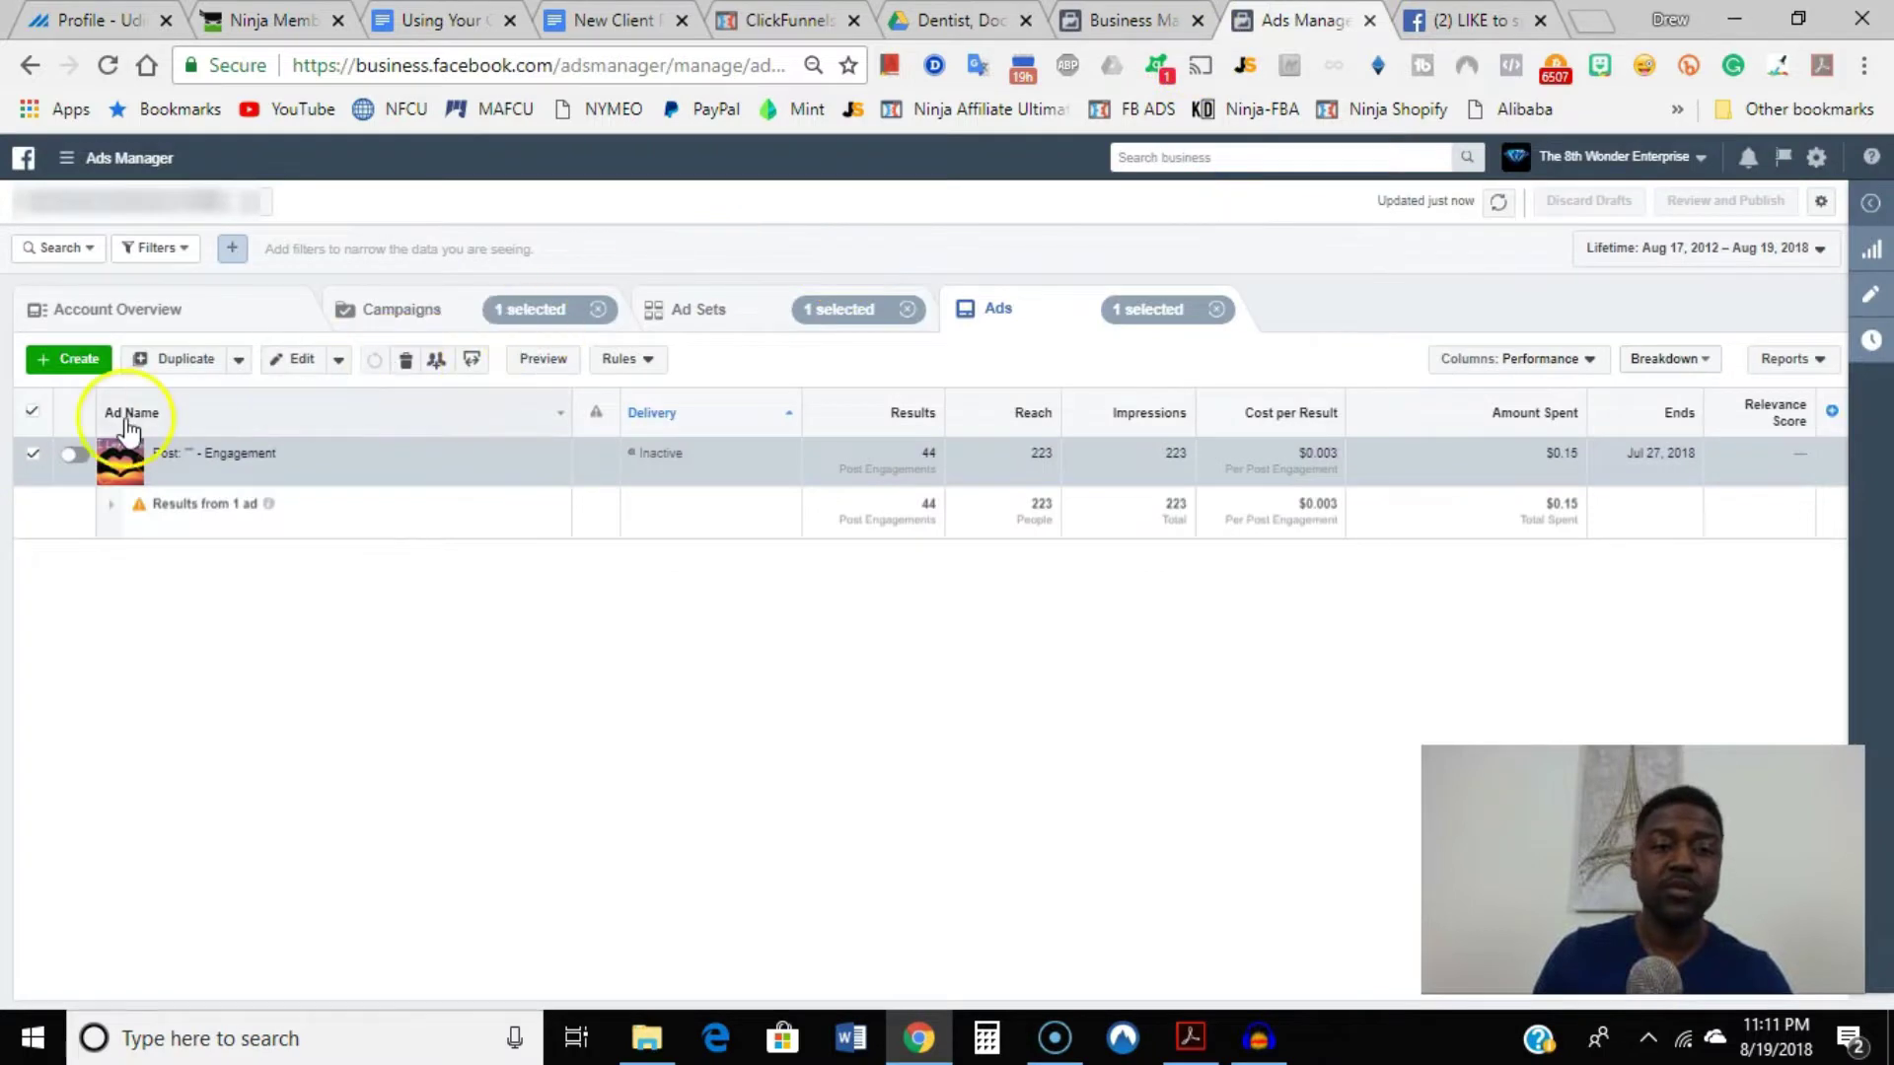
pyautogui.click(401, 311)
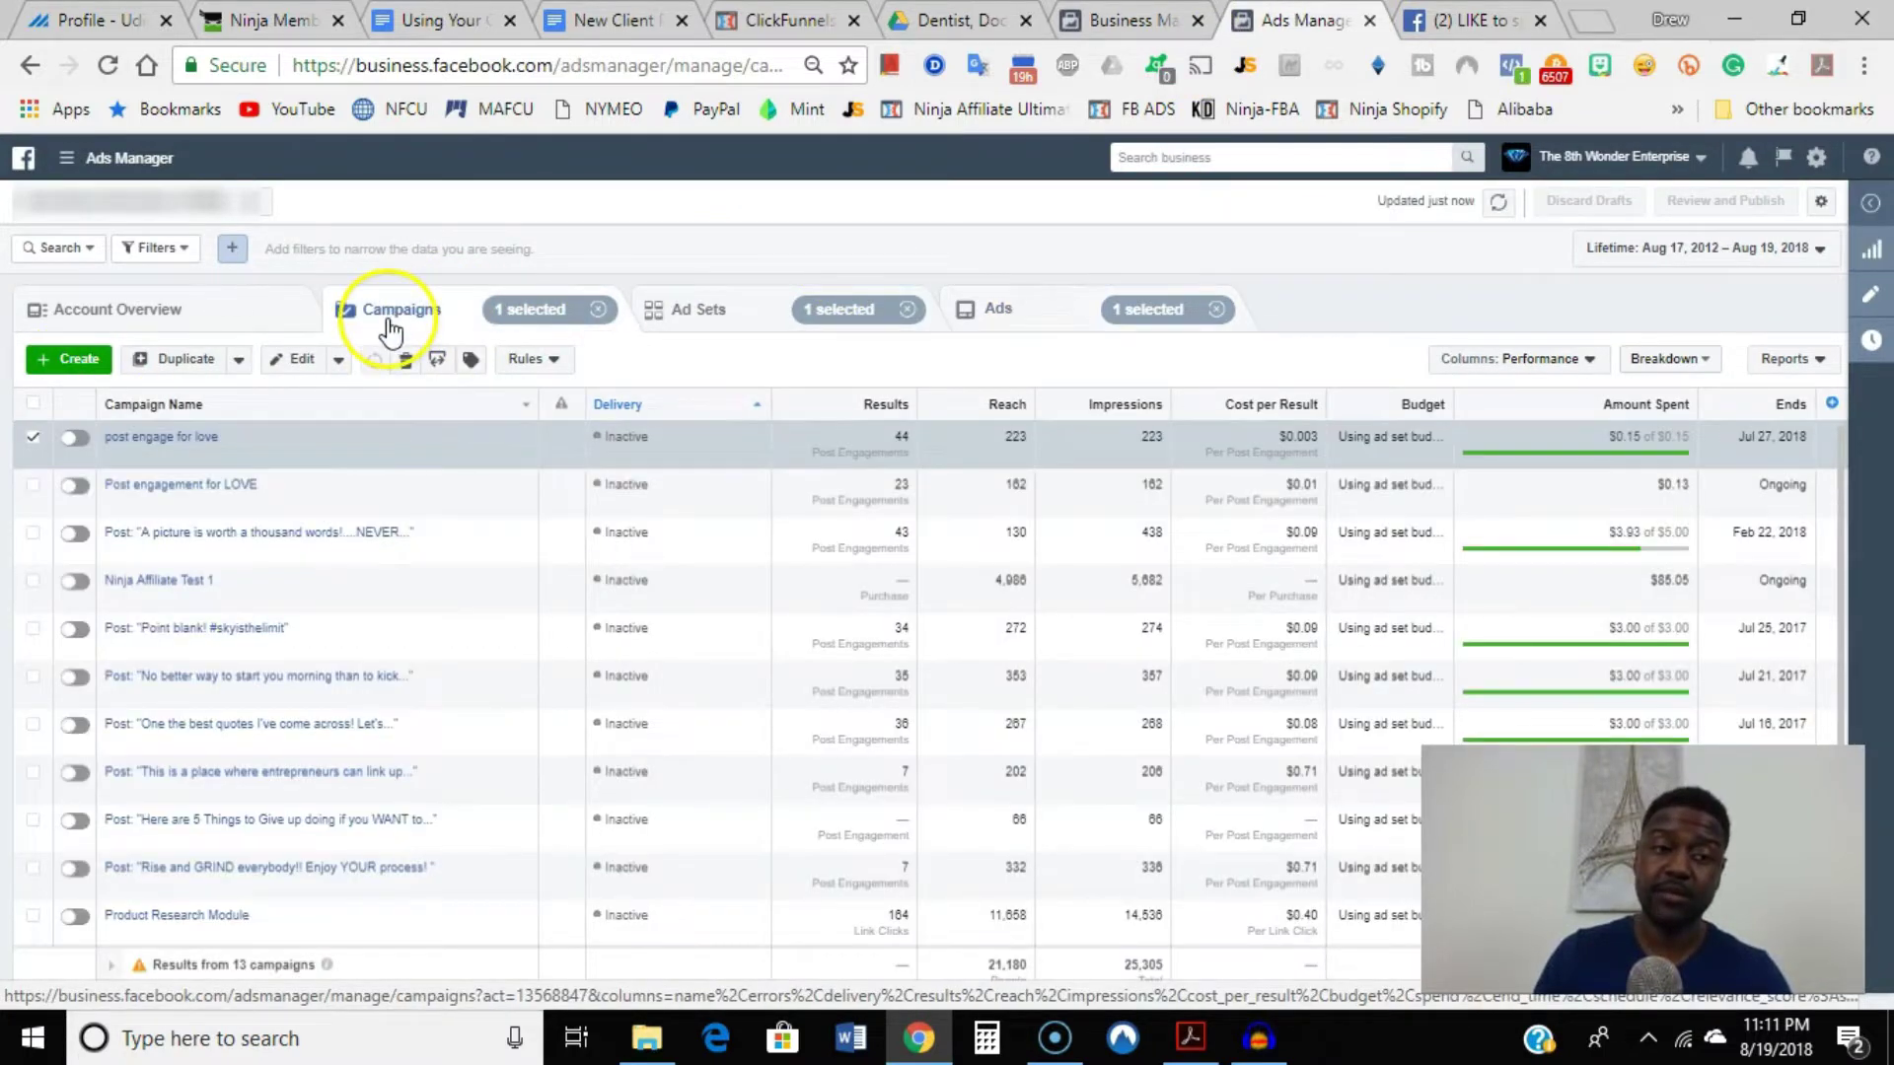
# Step: Create a new campaign with the Traffic objective, name it "Love Traffic", and continue to the ad set
pyautogui.click(76, 360)
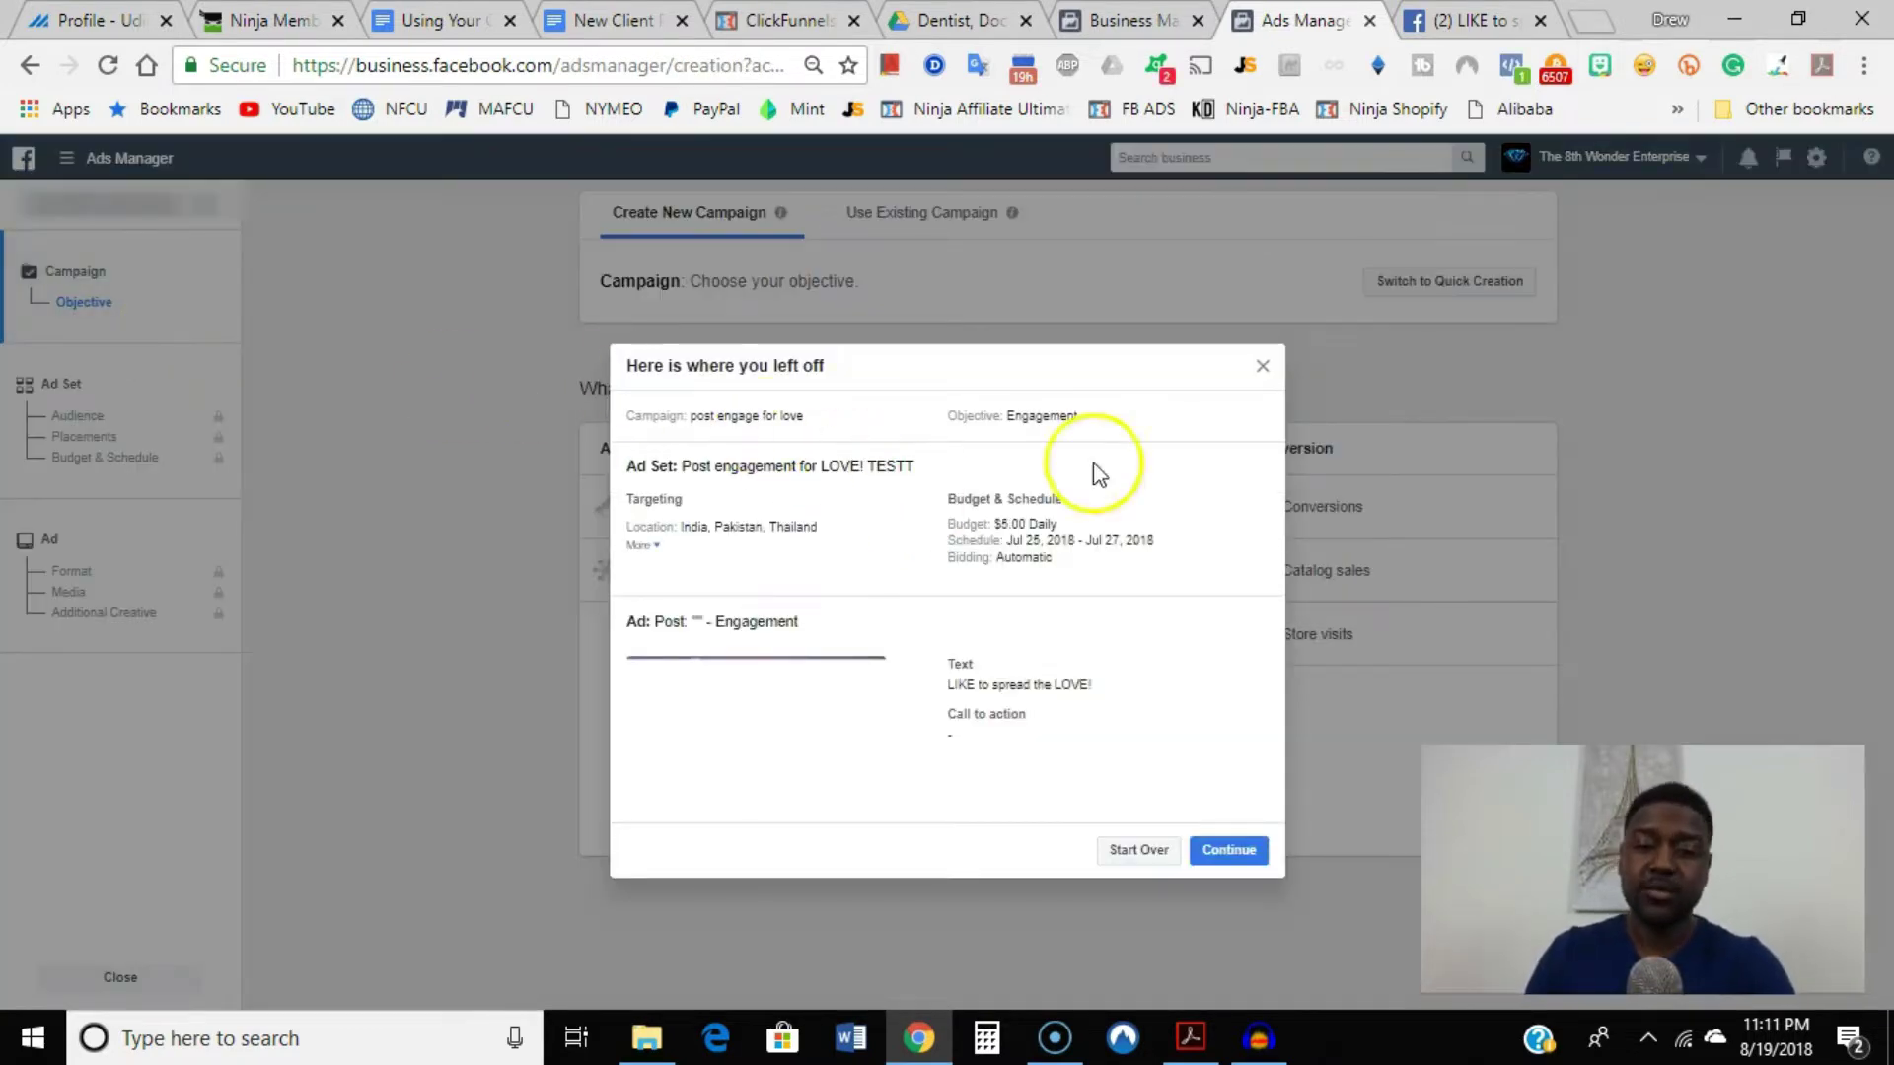
pyautogui.click(1261, 367)
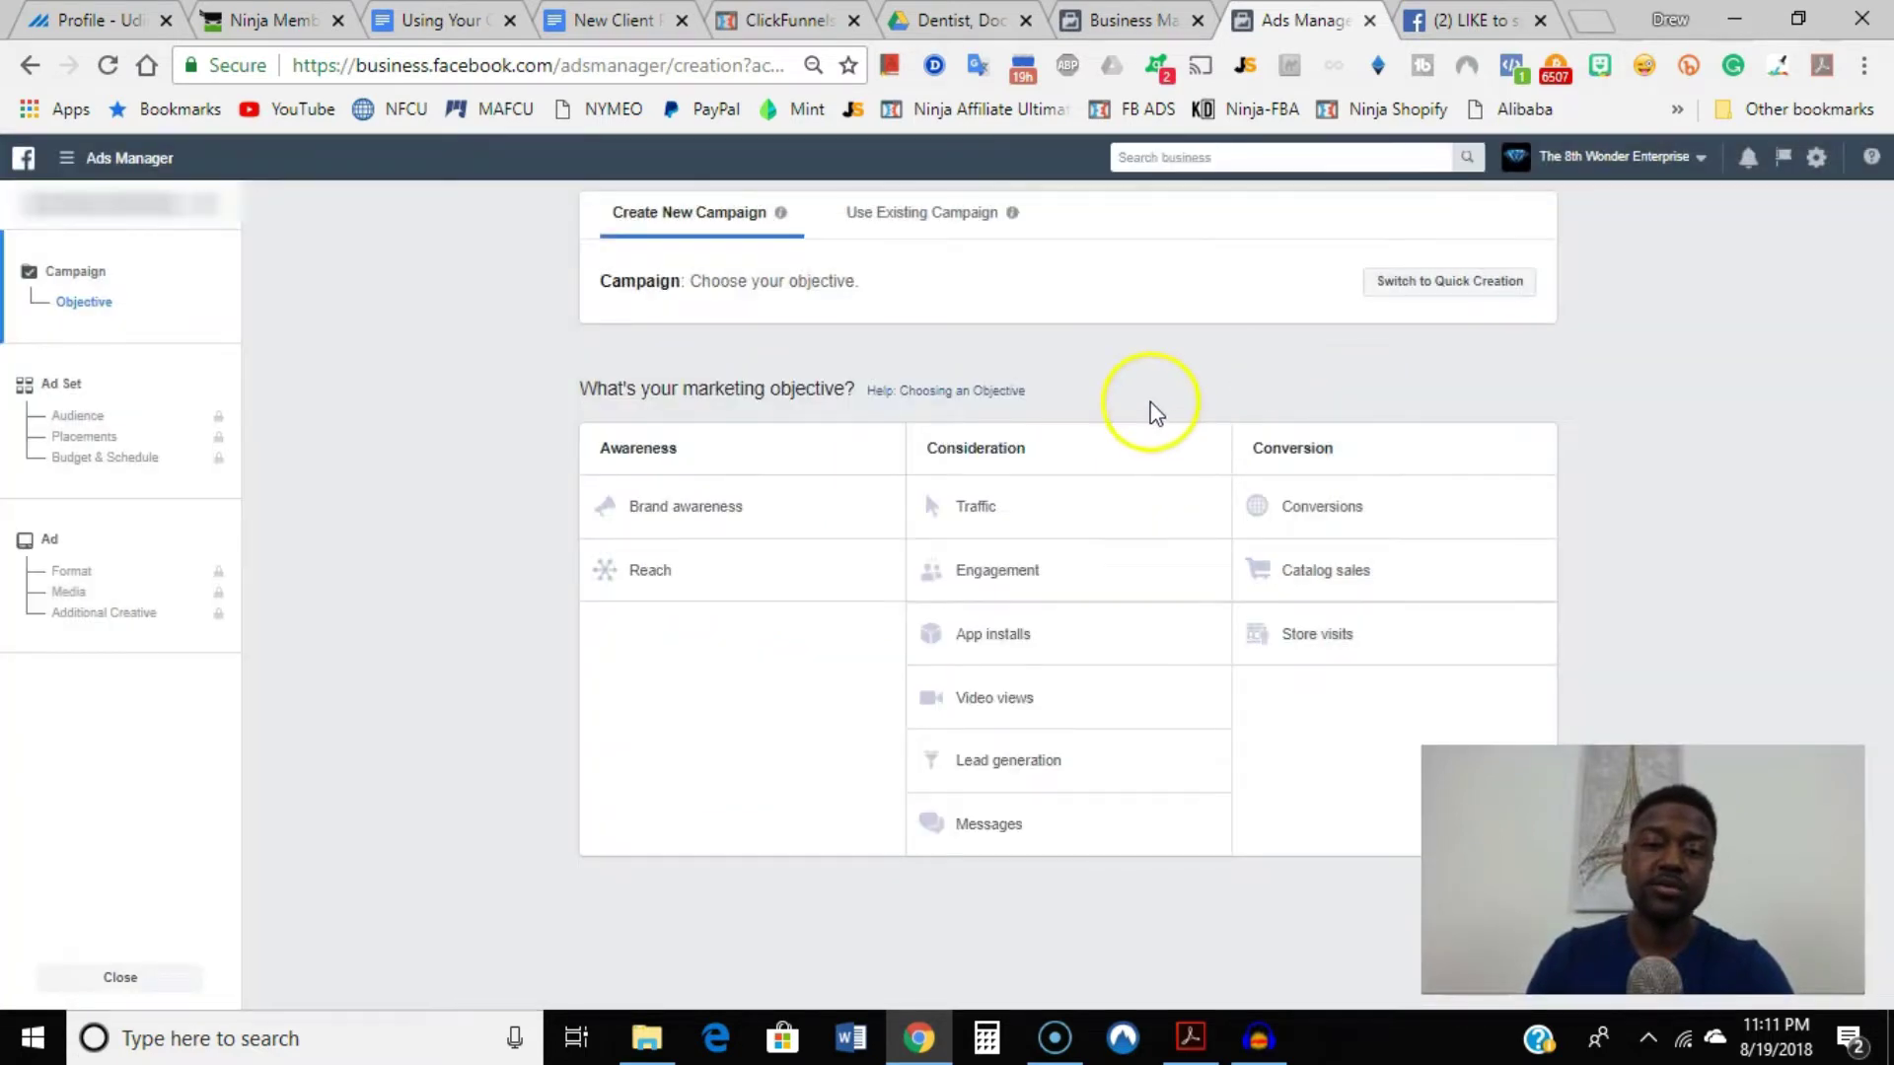
pyautogui.click(1021, 505)
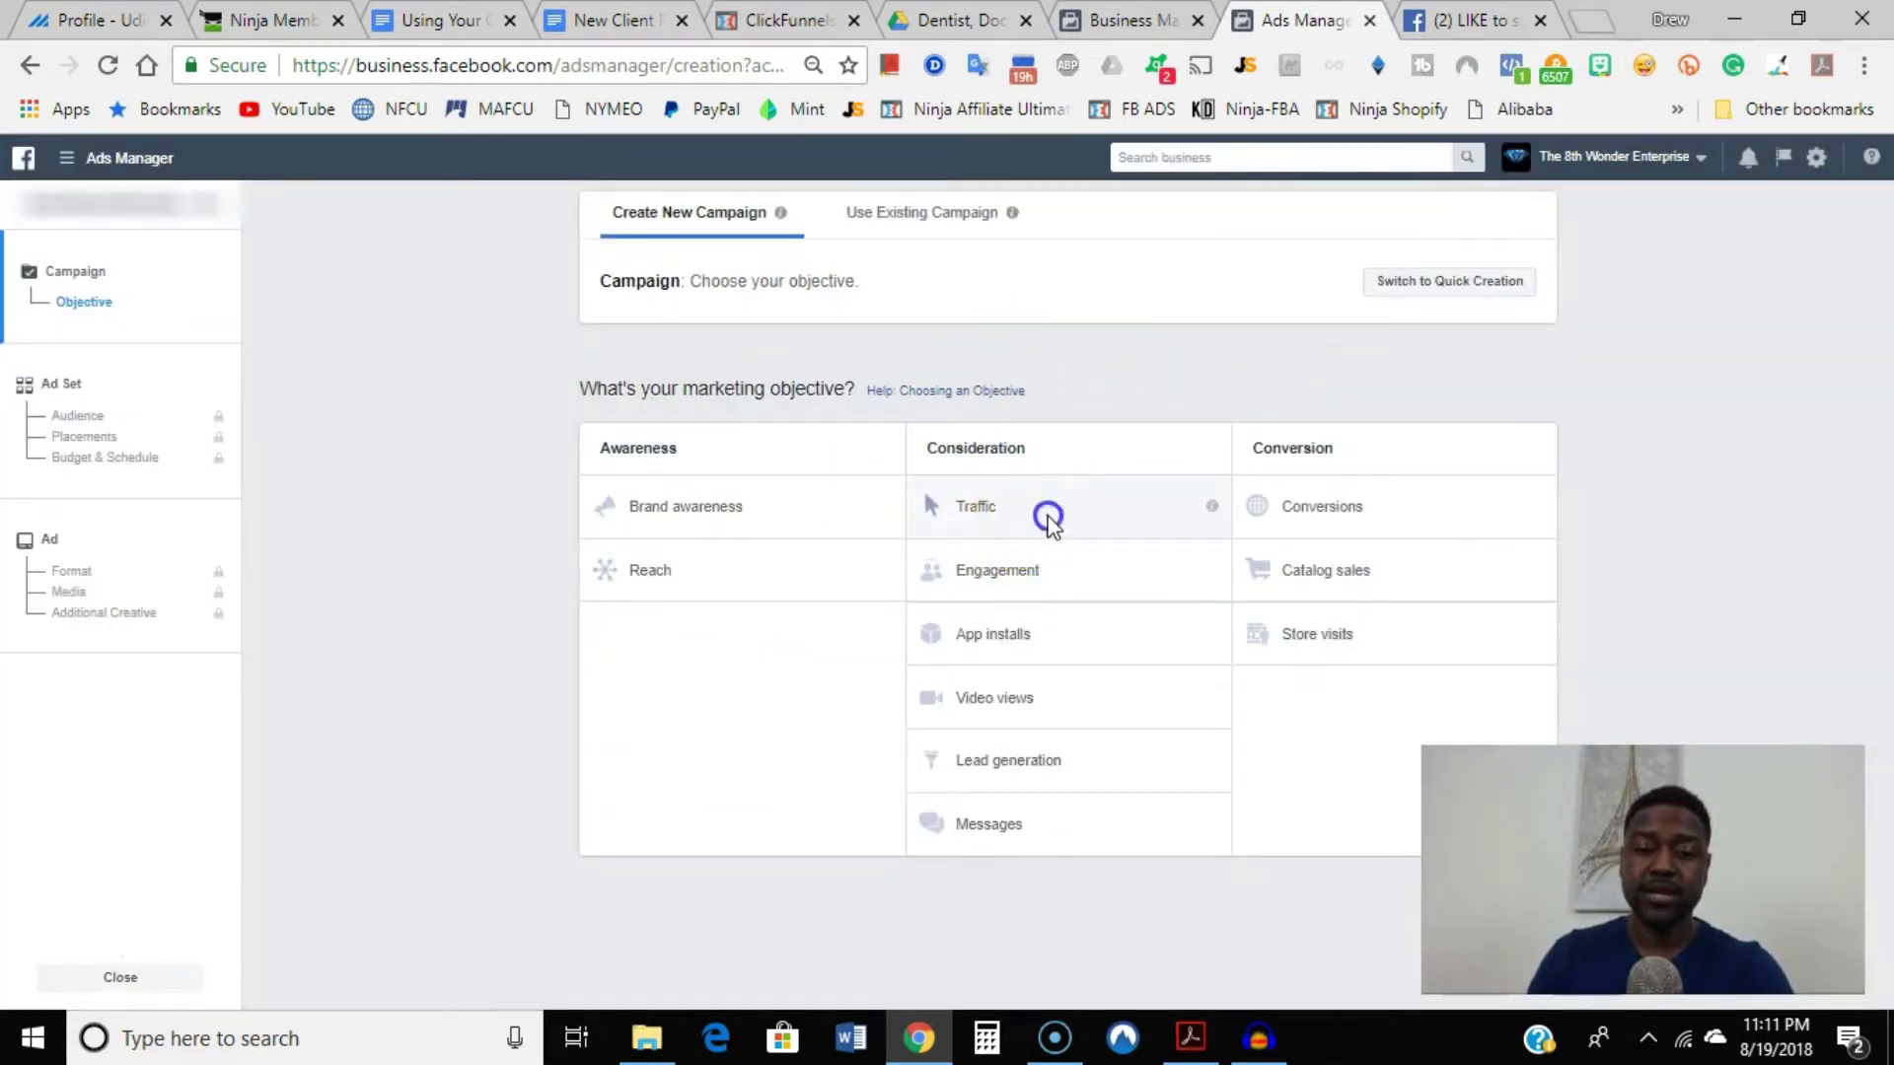
pyautogui.scroll(-2, 713, 690)
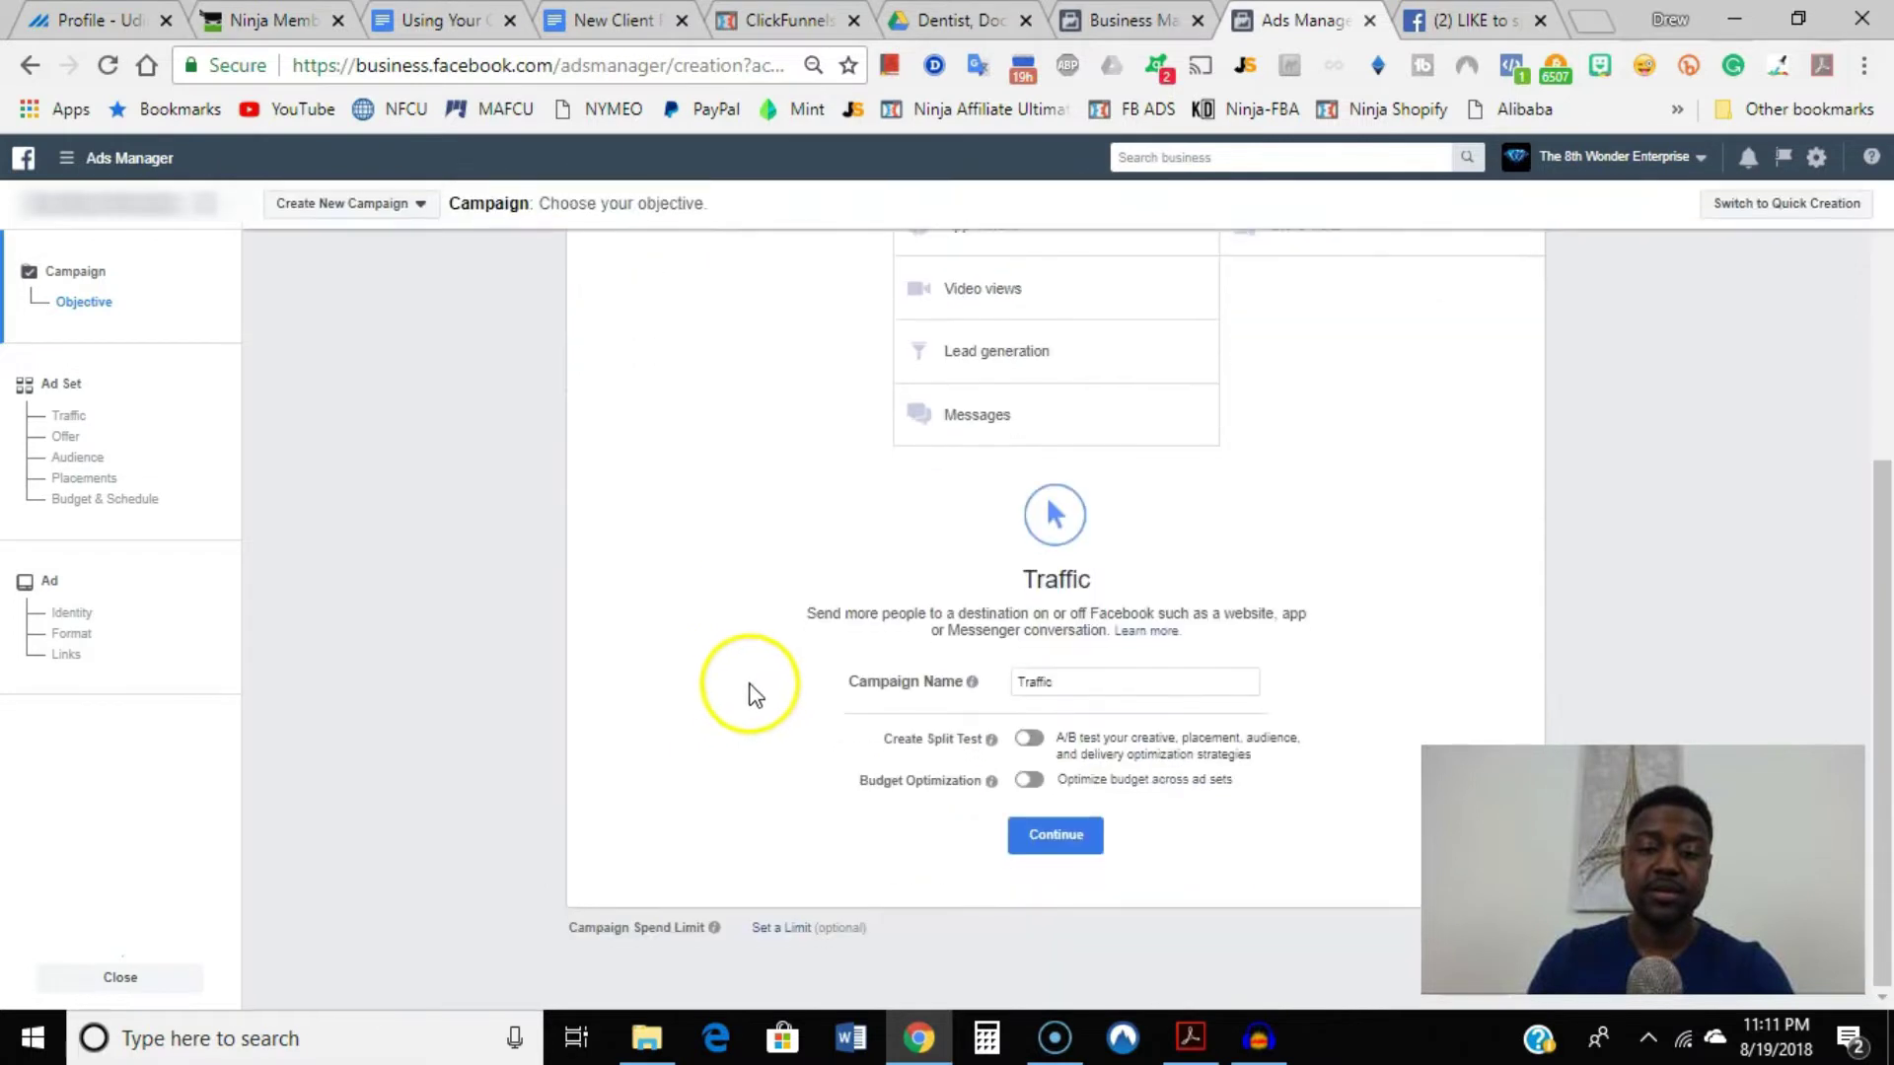
pyautogui.click(1100, 678)
pyautogui.click(1019, 680)
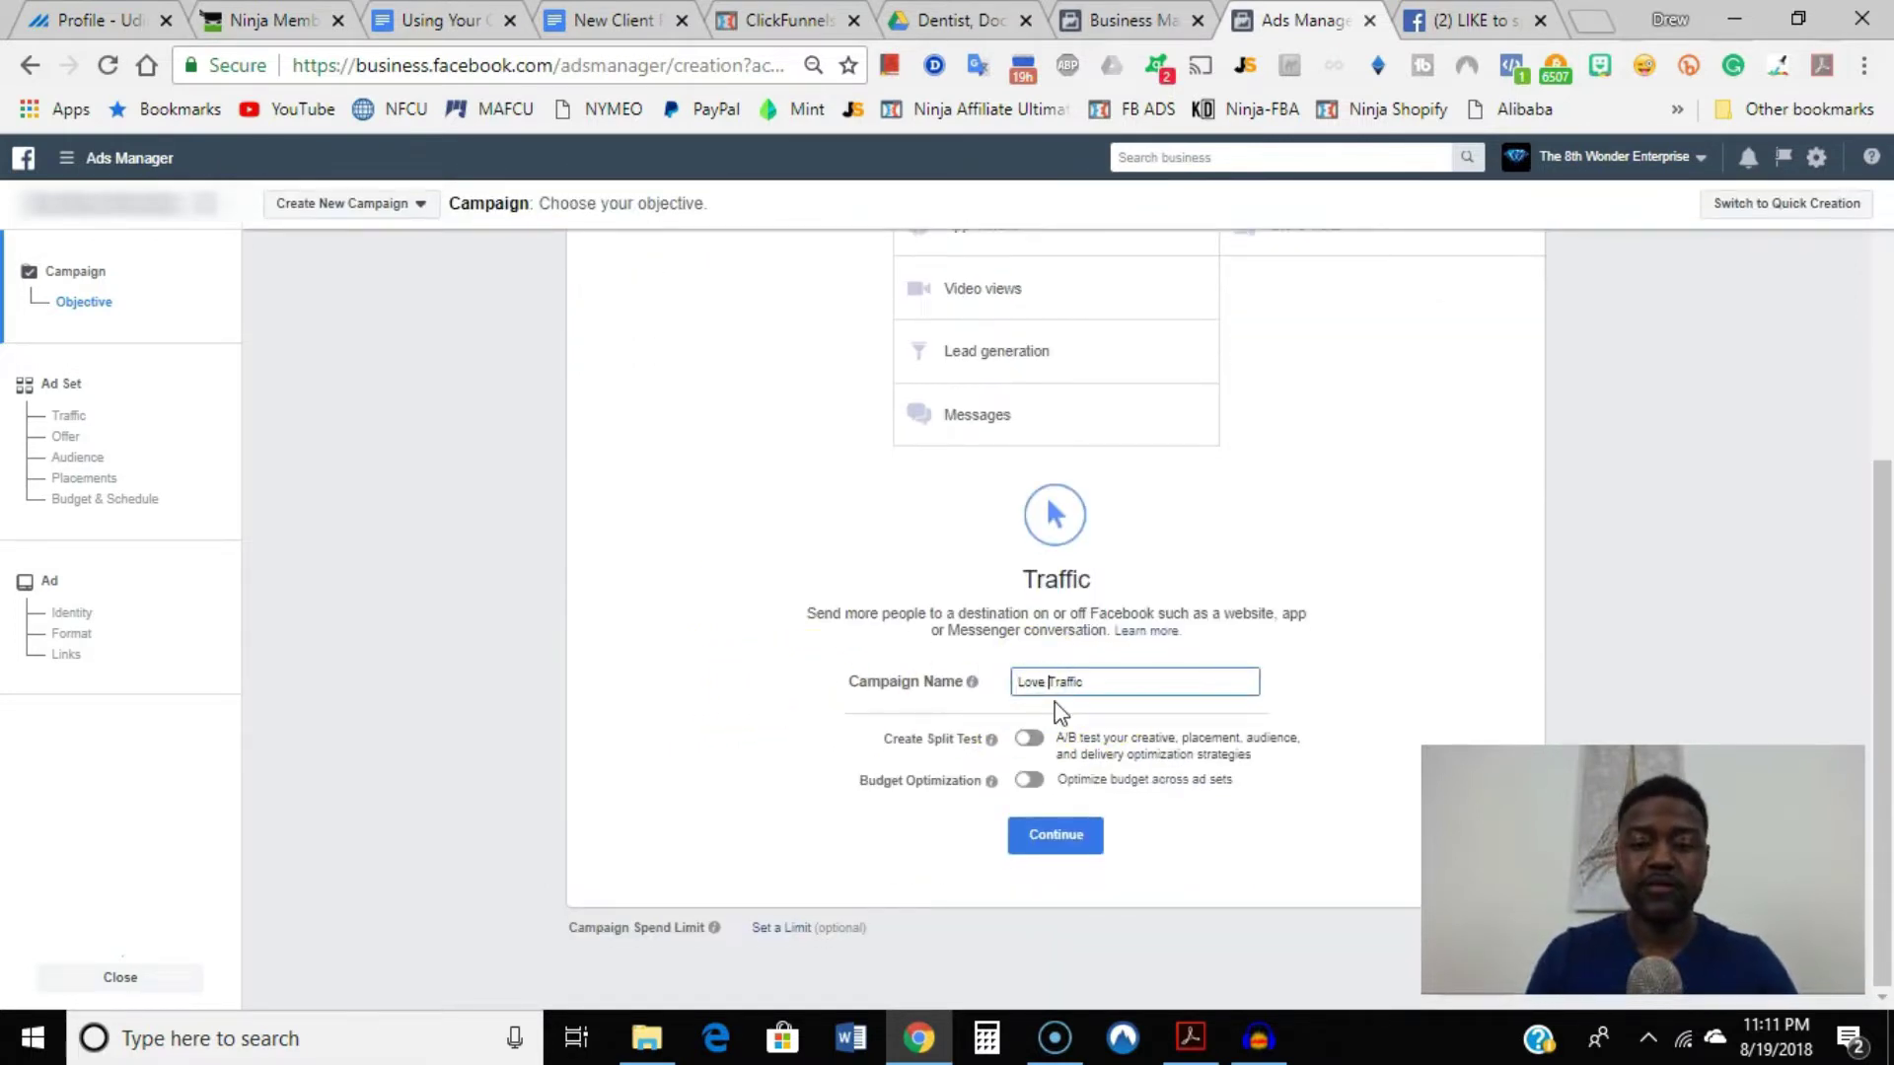
pyautogui.click(1048, 835)
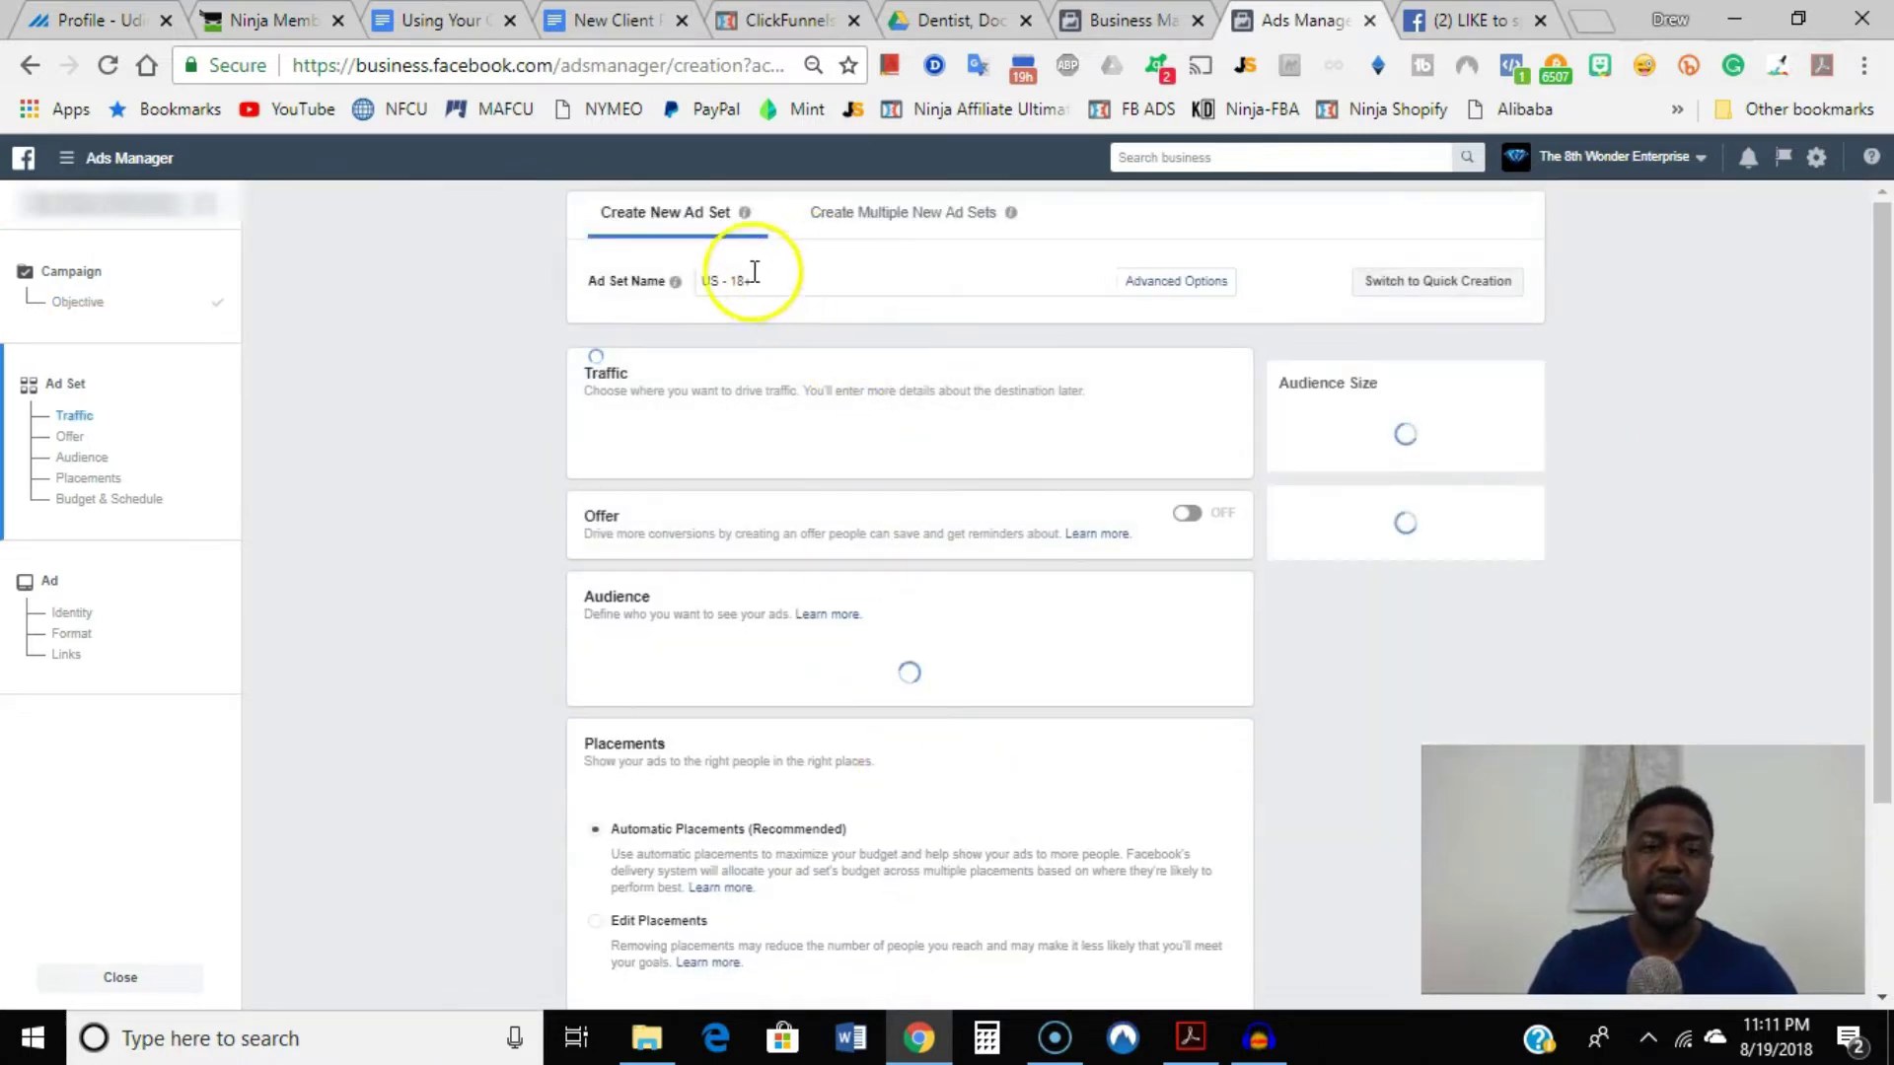
# Step: Name the new ad set "Love Trafic"
pyautogui.moveTo(765, 284); pyautogui.dragTo(663, 279)
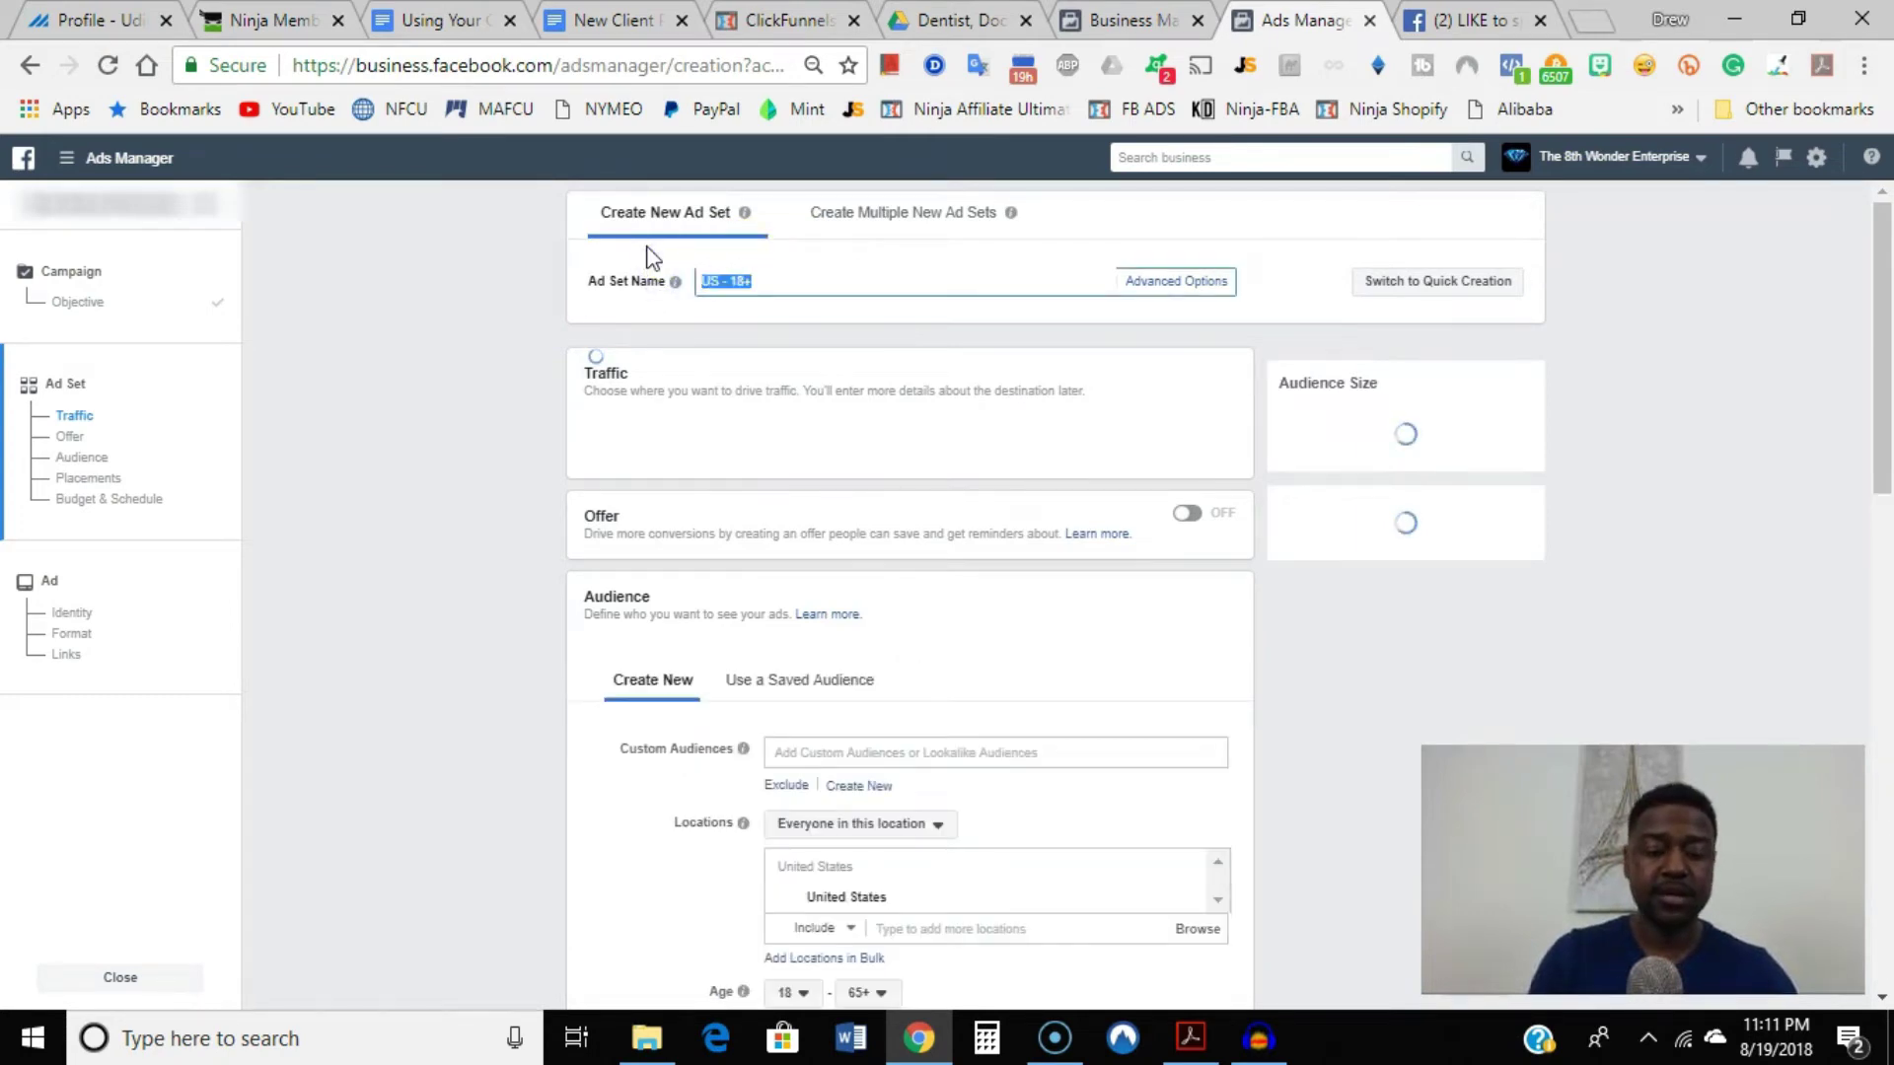
pyautogui.write('Love ')
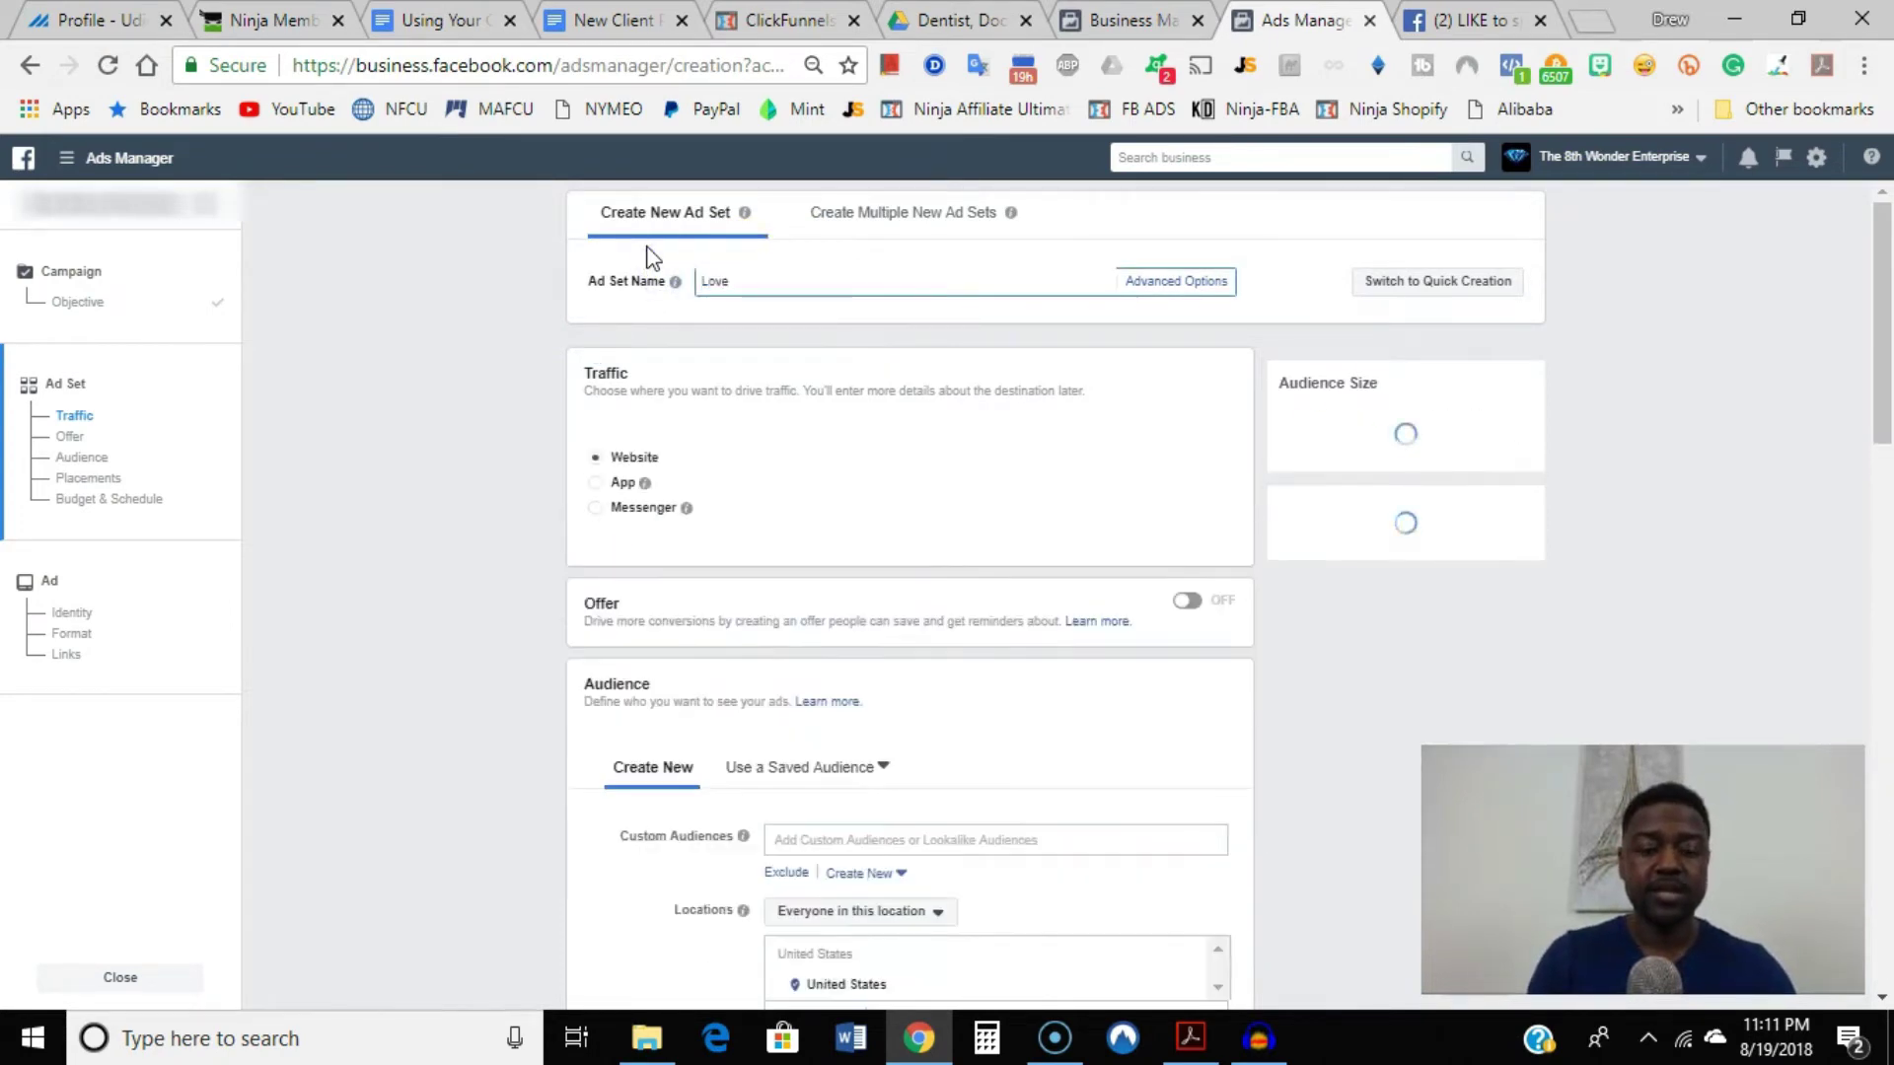
pyautogui.write('Trafic')
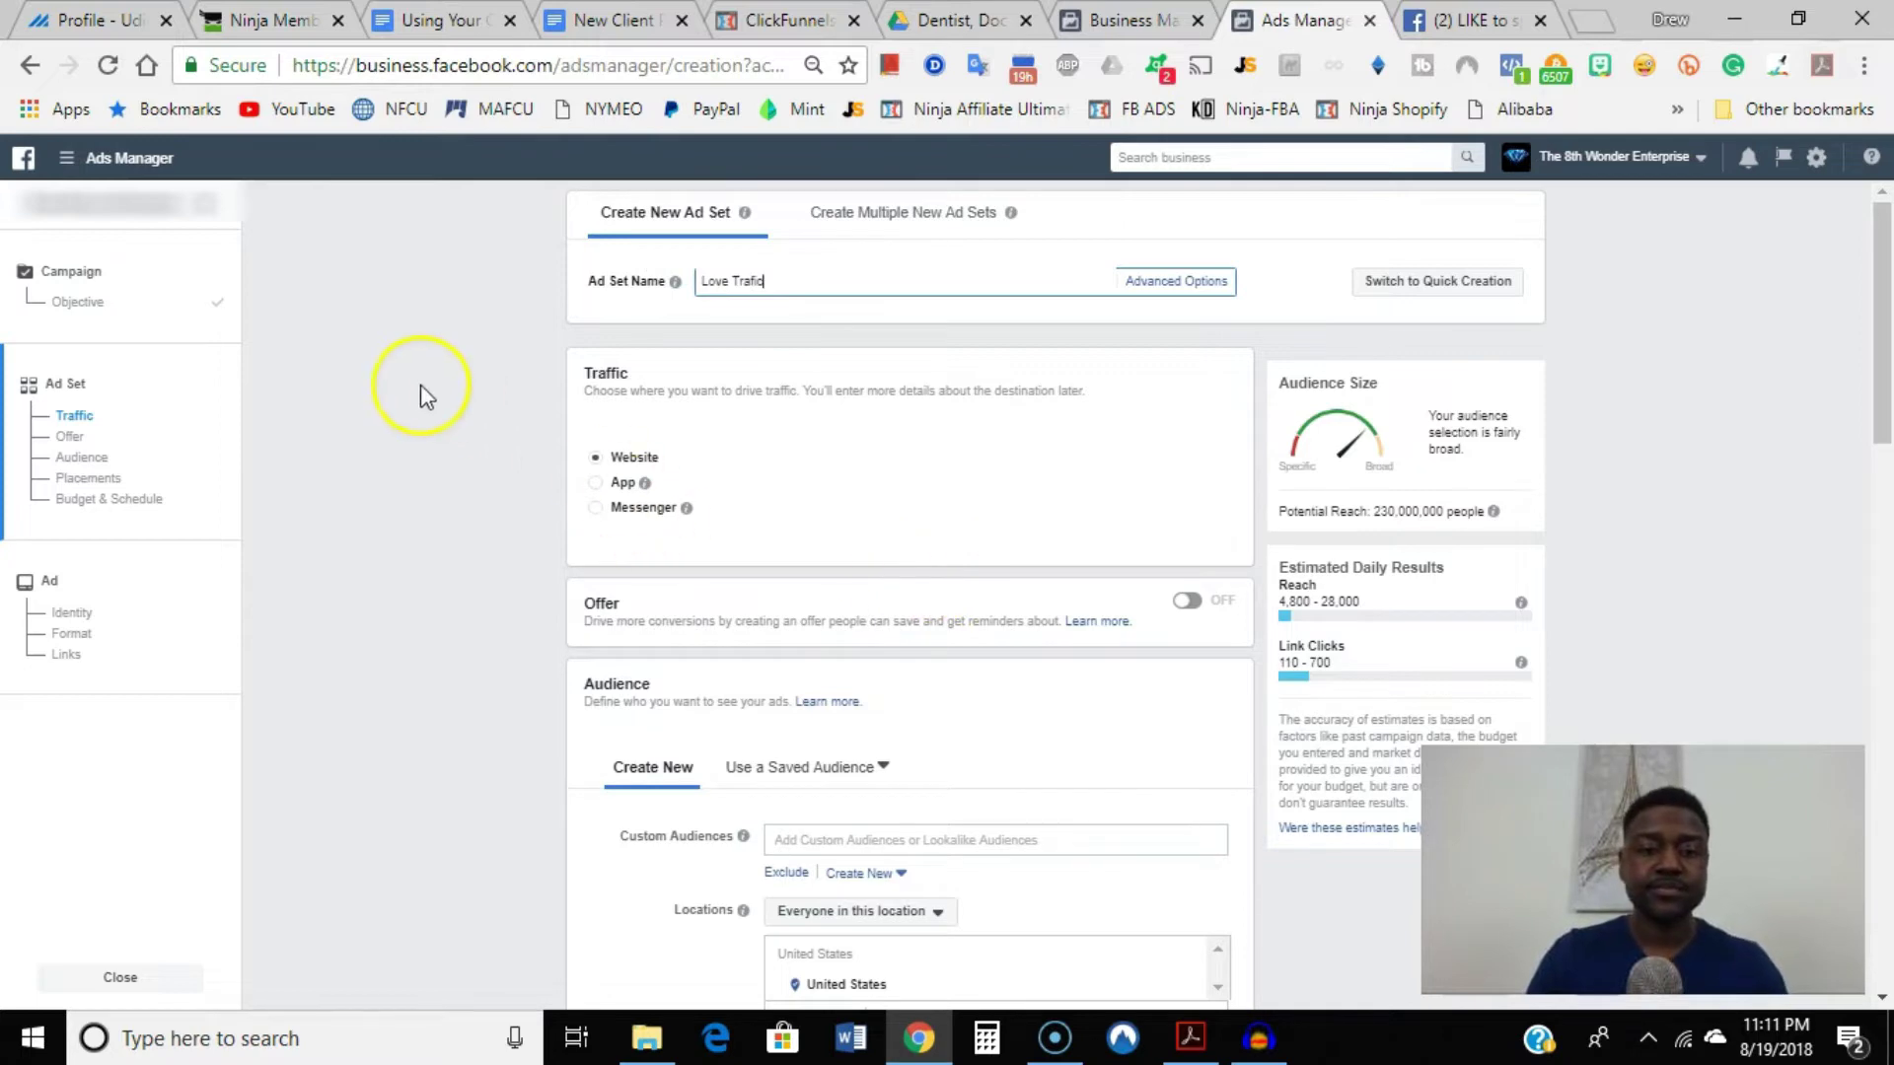
# Step: Review the ad set's traffic destination, audience, placement and budget settings
pyautogui.scroll(-2, 677, 507)
pyautogui.scroll(2, 664, 423)
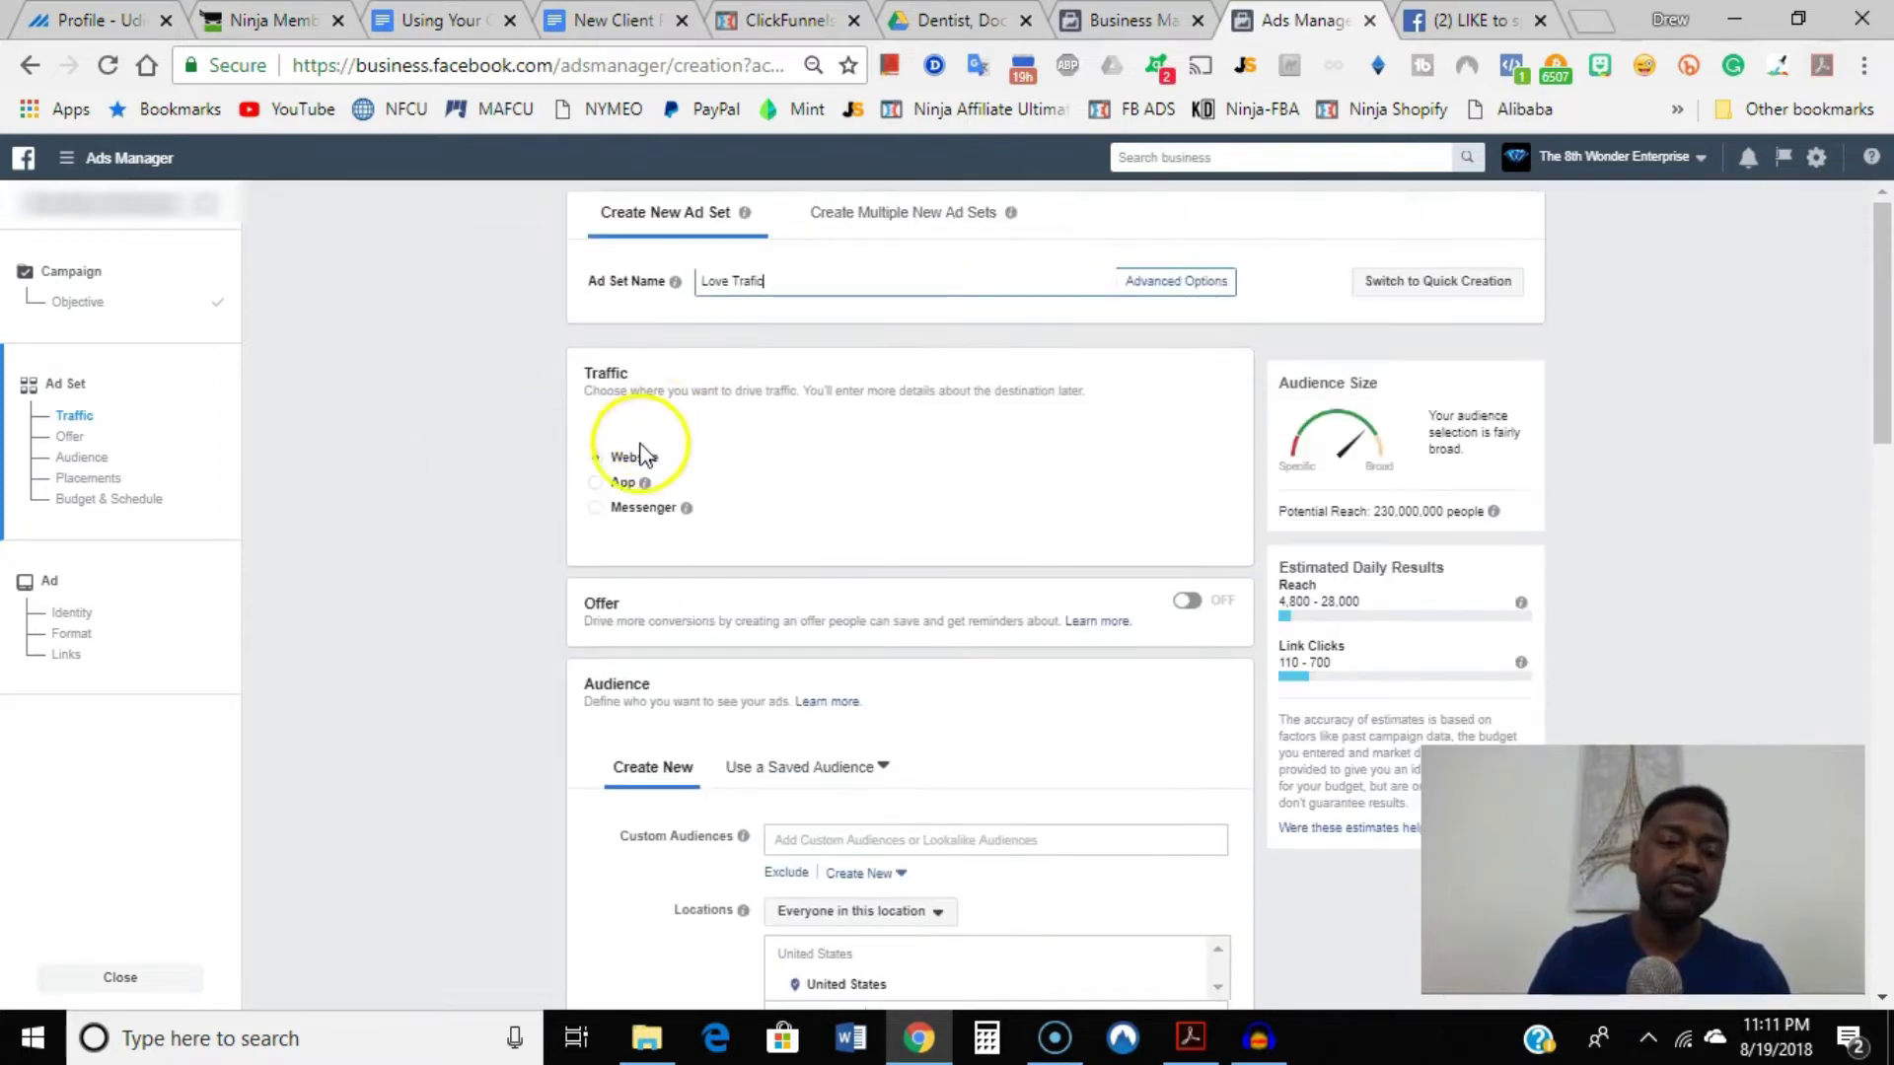
pyautogui.moveTo(625, 469)
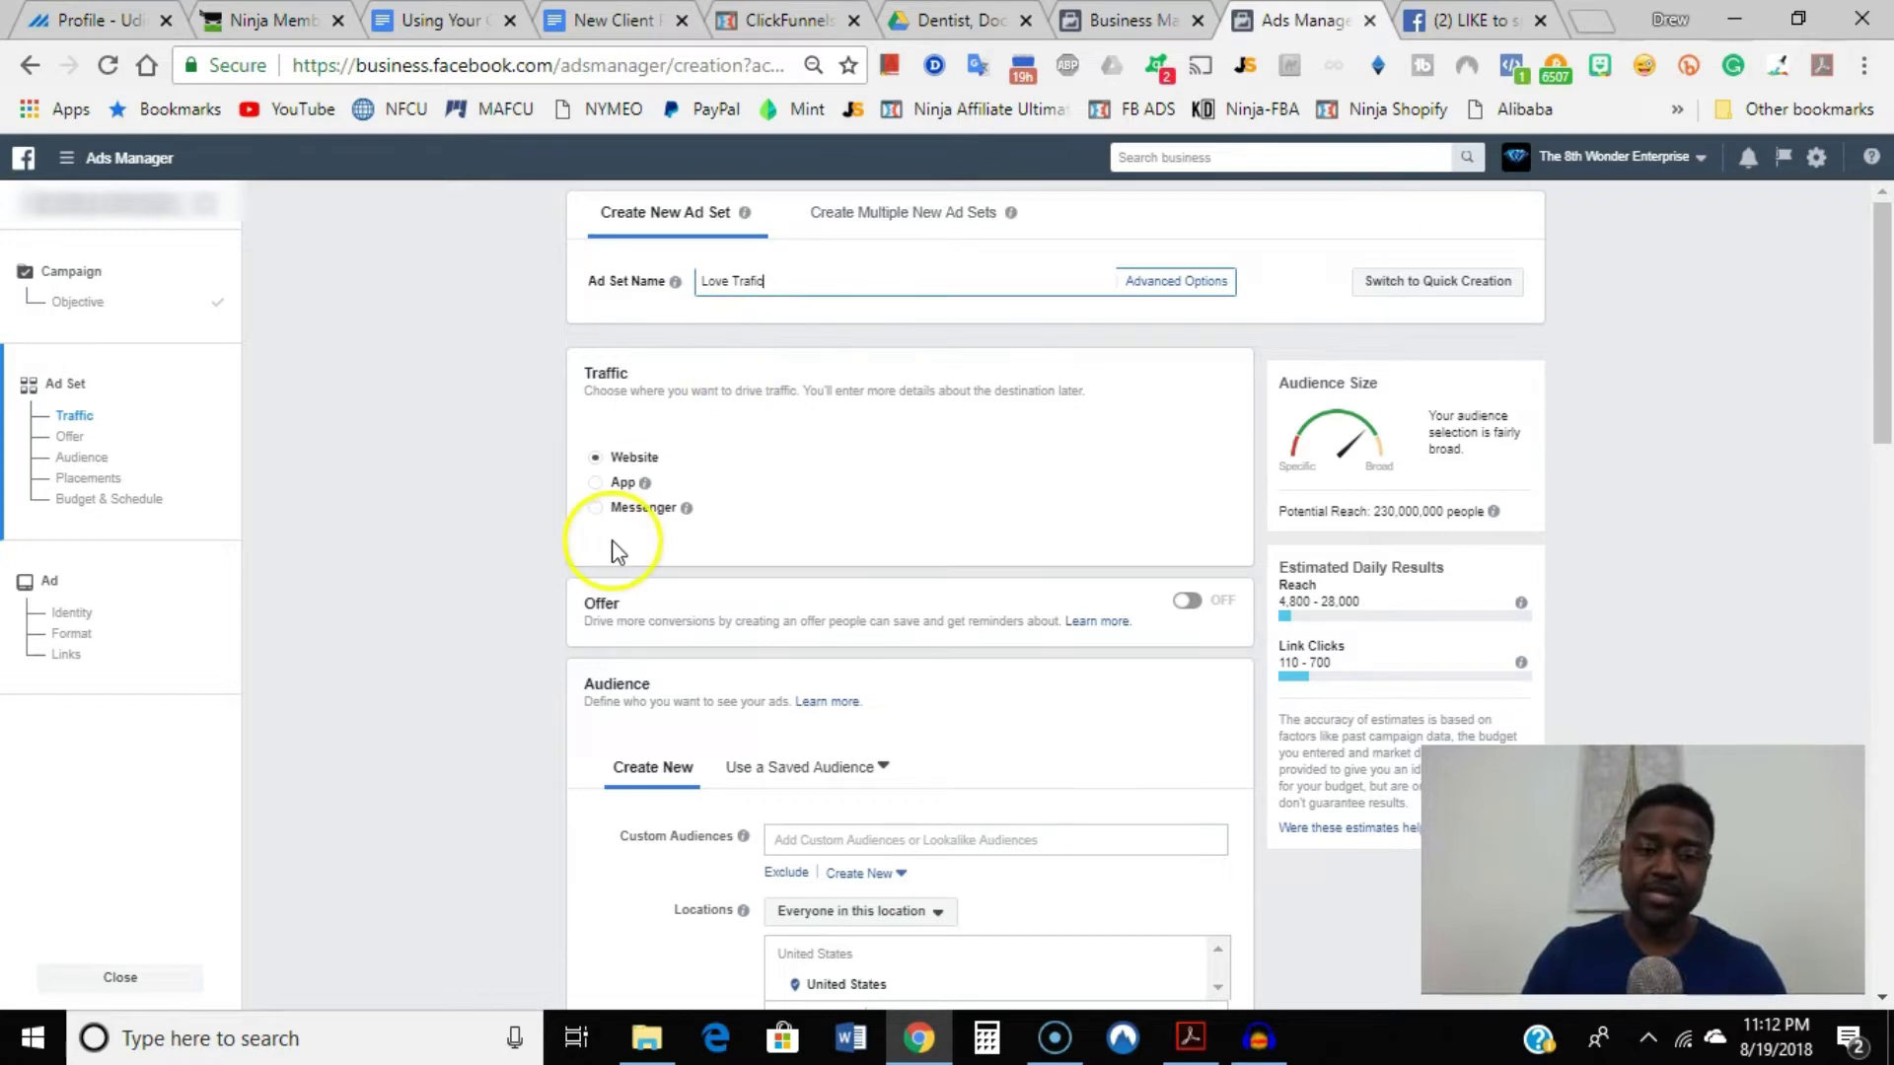
pyautogui.scroll(-4, 474, 469)
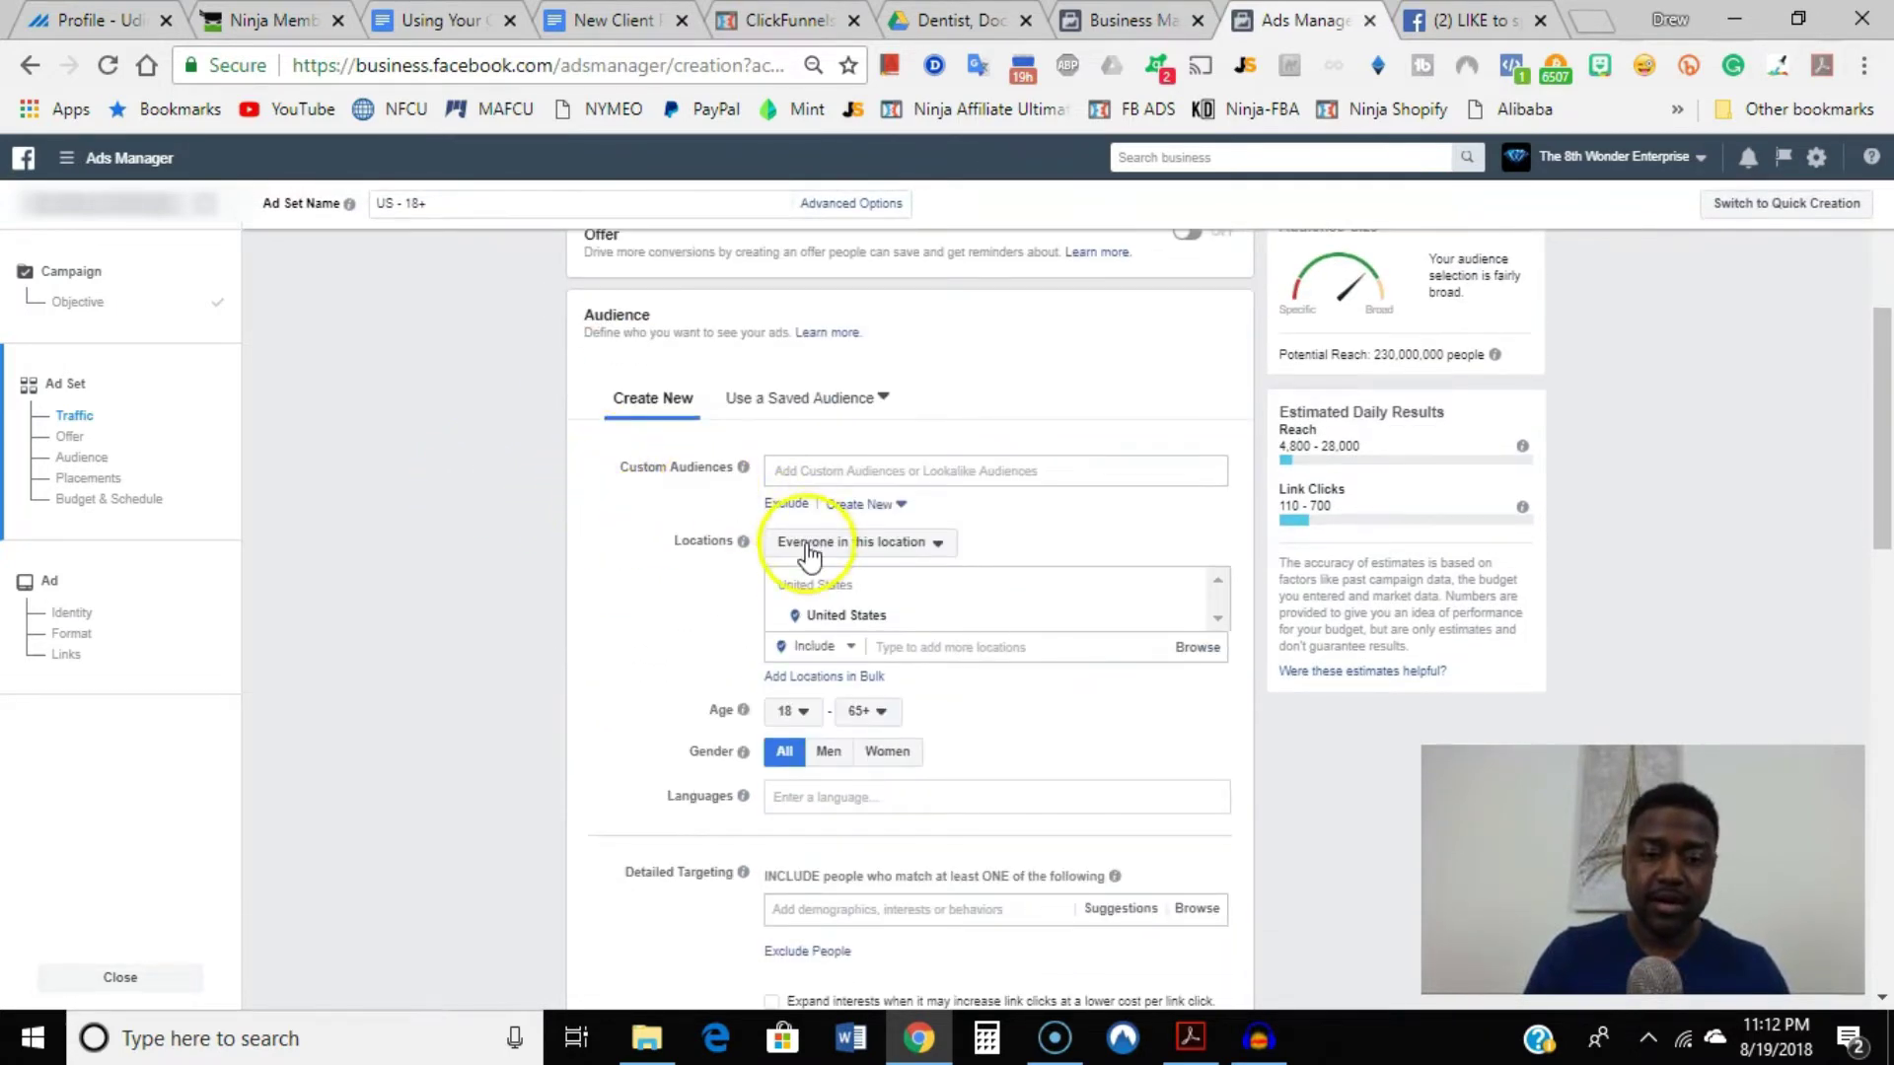
pyautogui.scroll(-2, 801, 552)
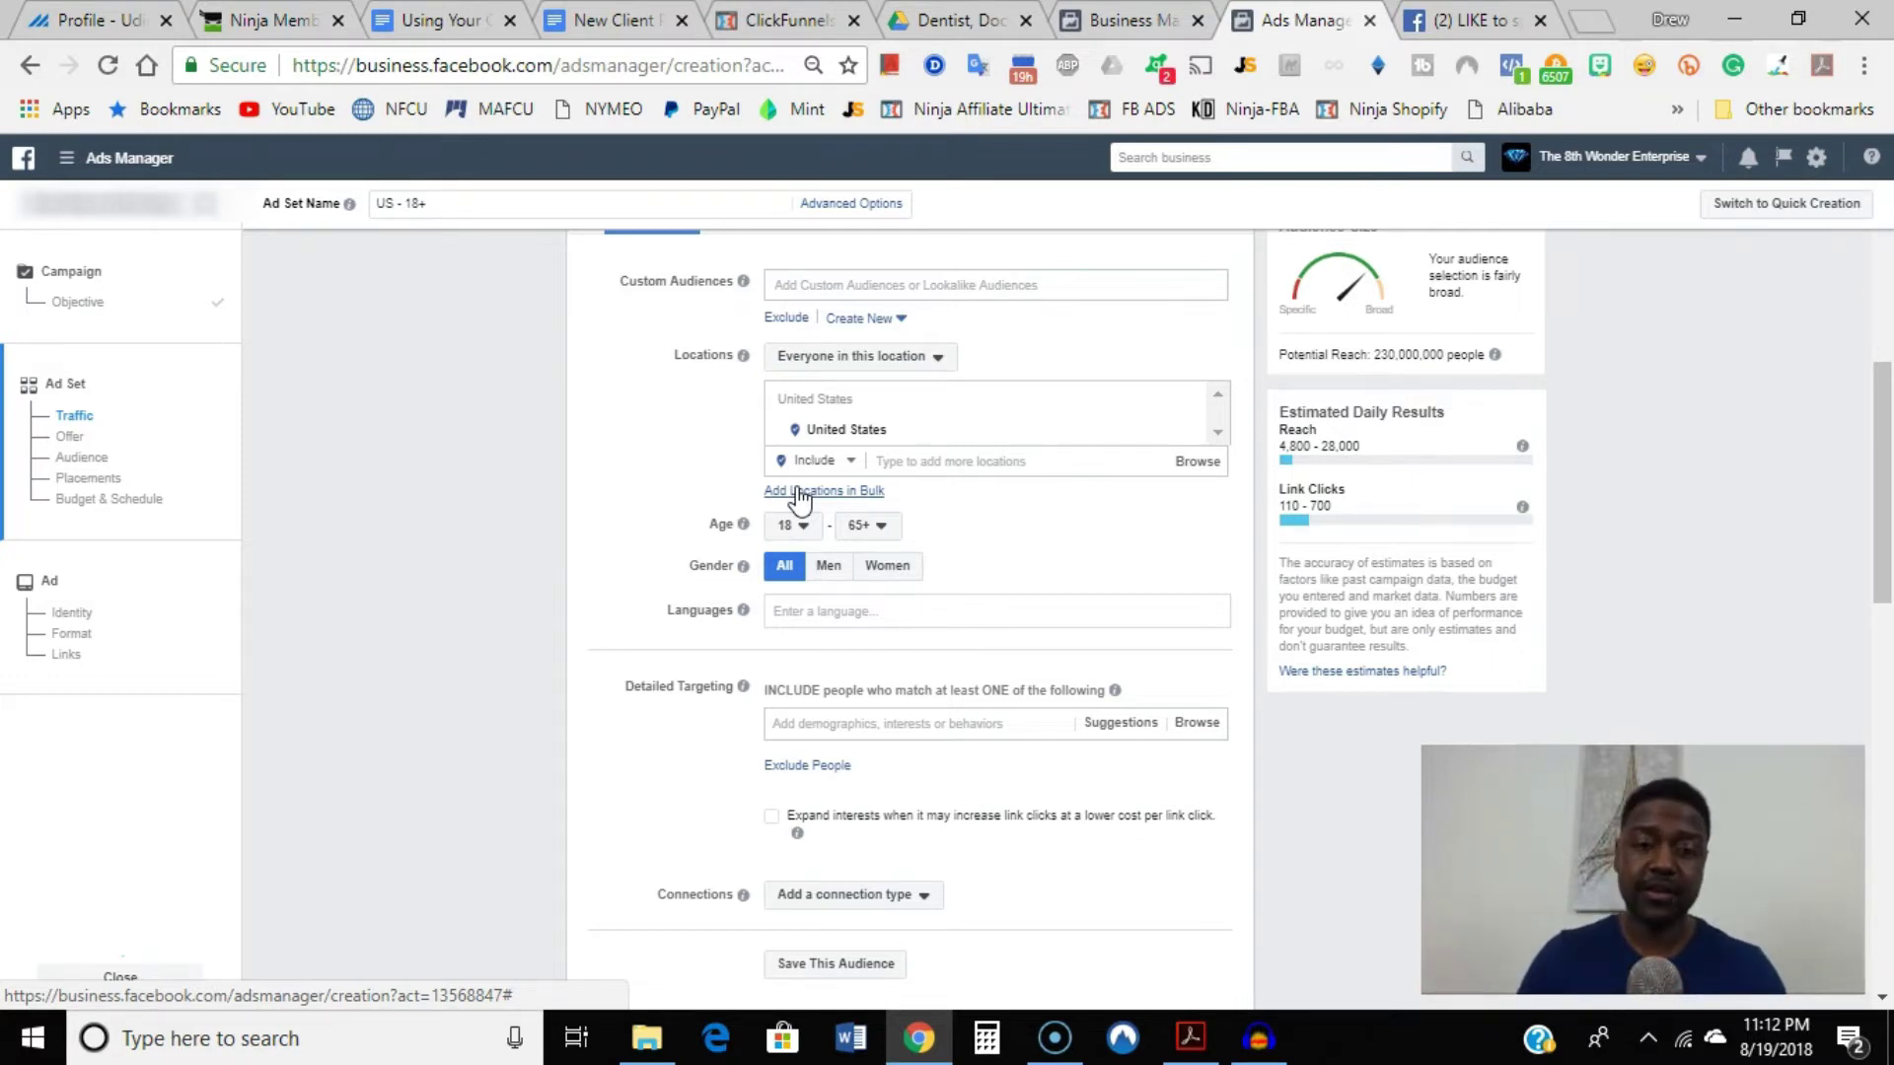
pyautogui.scroll(-2, 592, 517)
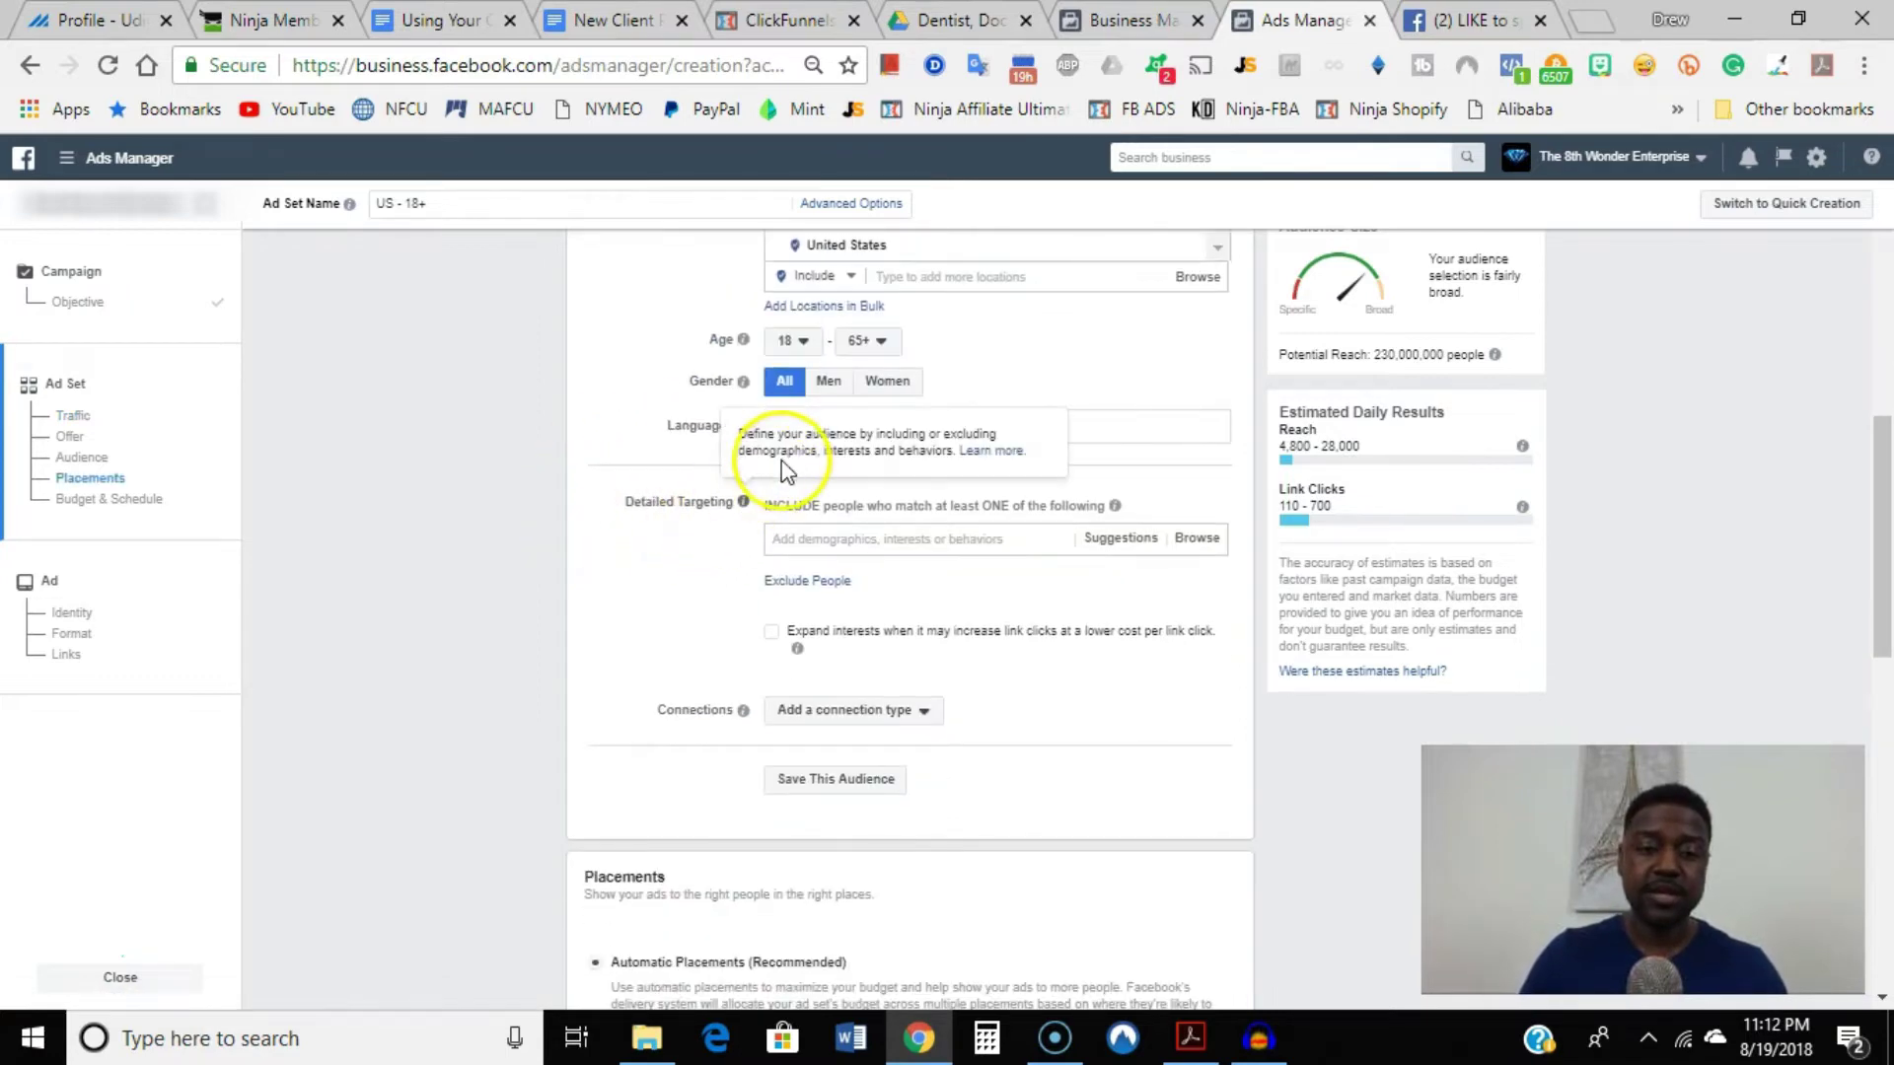
pyautogui.scroll(-2, 577, 523)
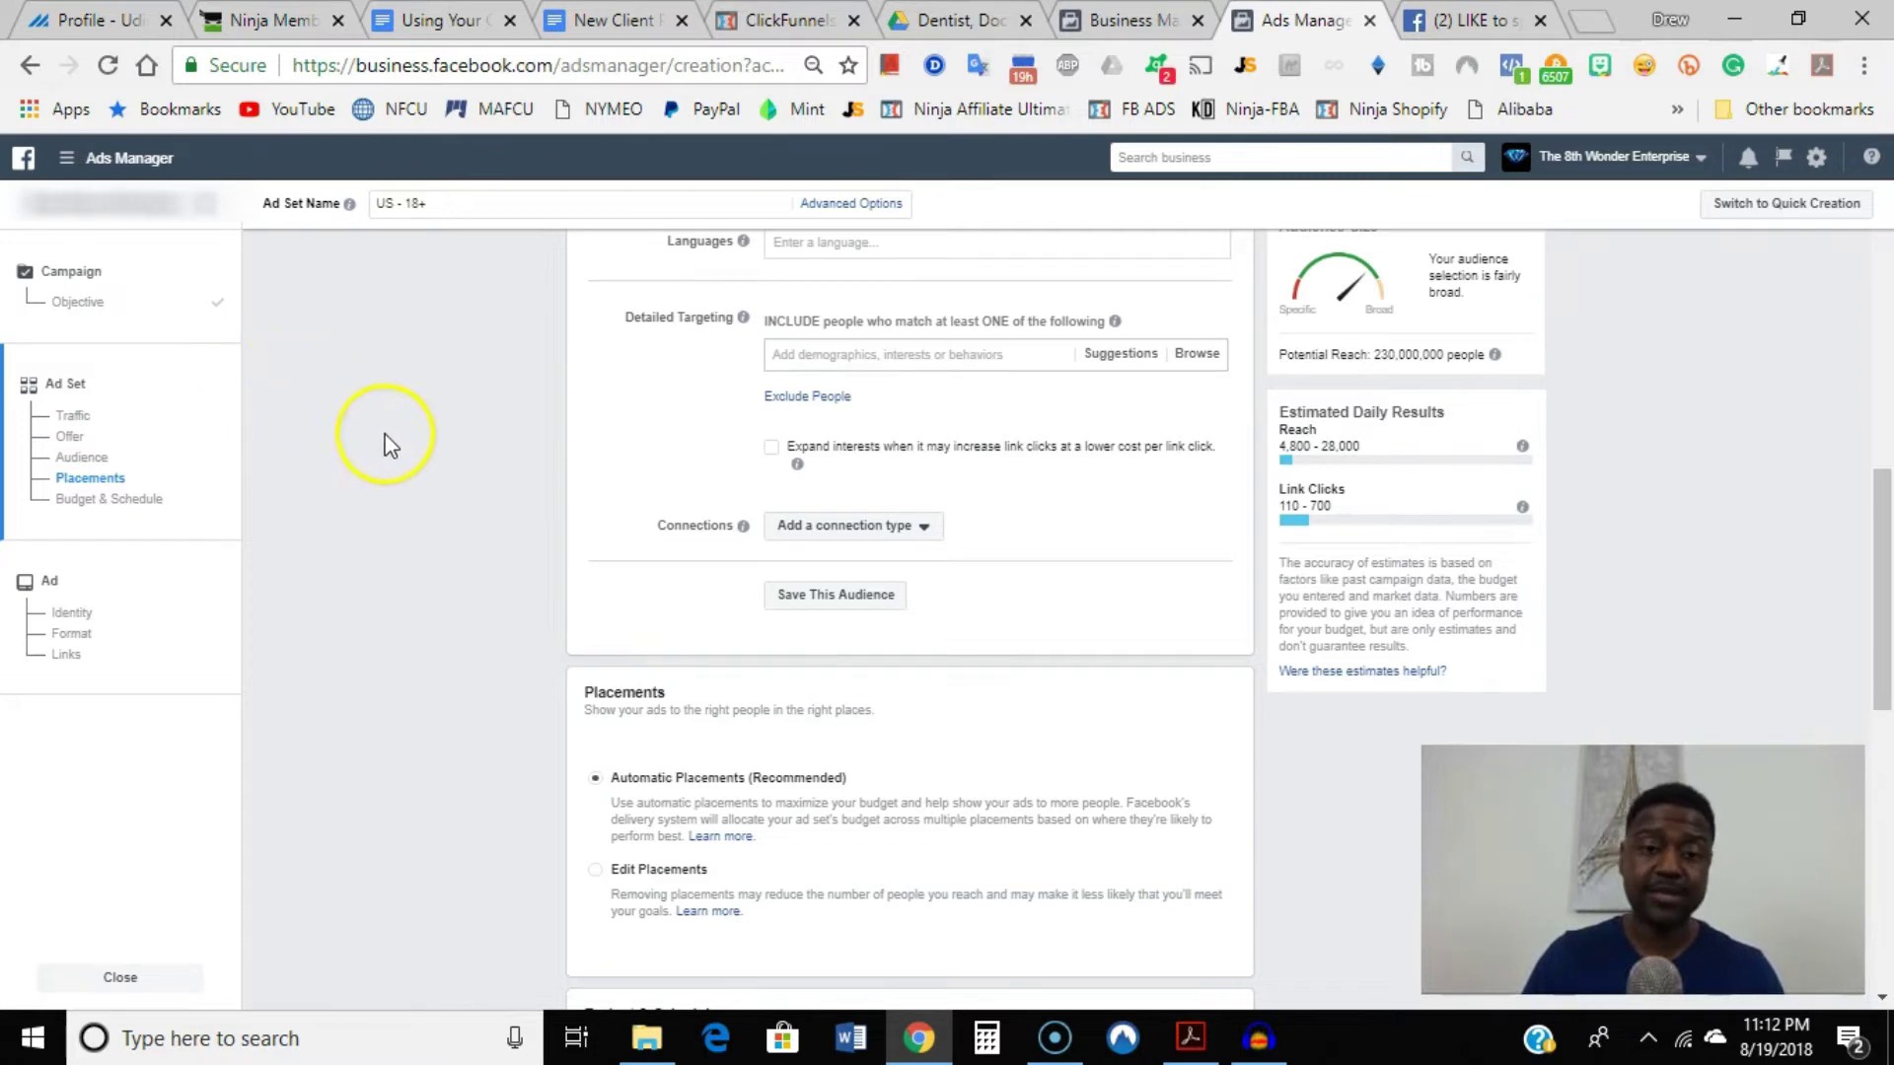
pyautogui.scroll(-2, 475, 501)
pyautogui.scroll(-2, 475, 513)
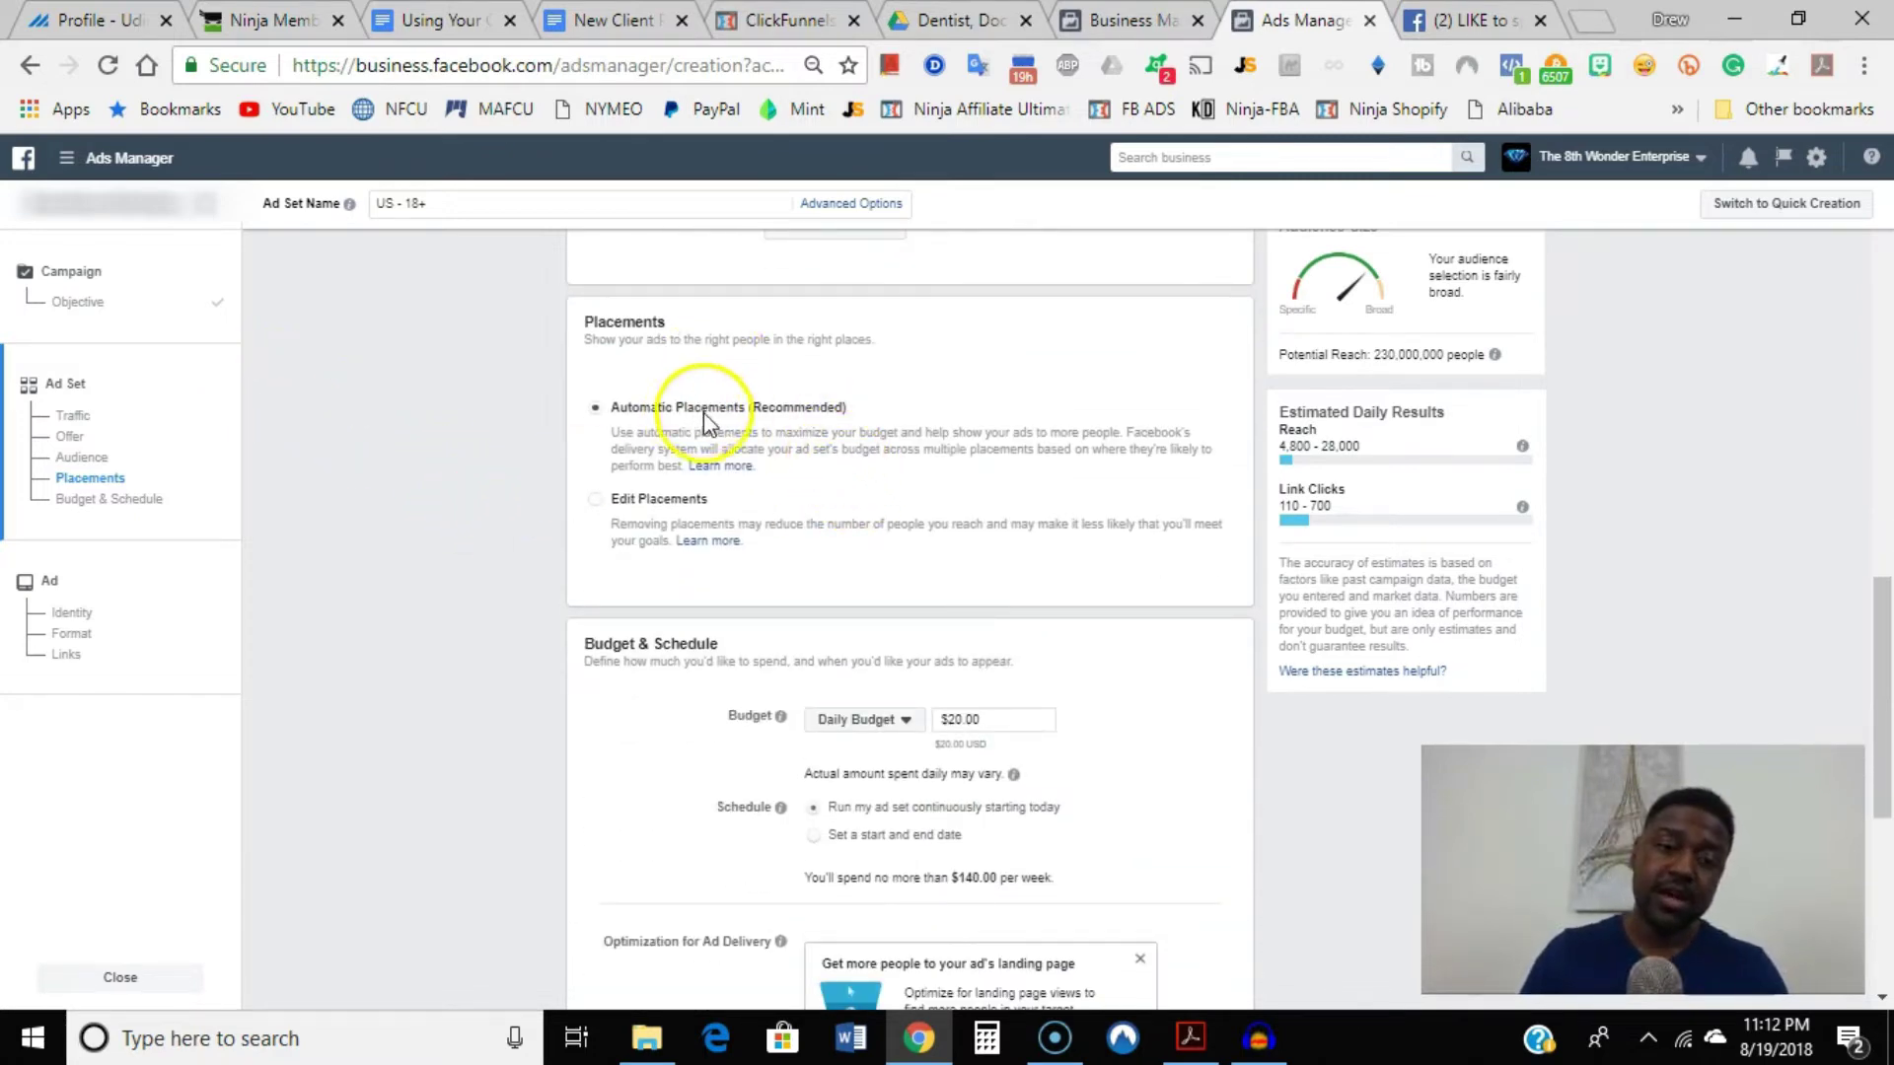
# Step: Switch the ad set from automatic placements to Edit Placements and review the available platforms
pyautogui.click(595, 499)
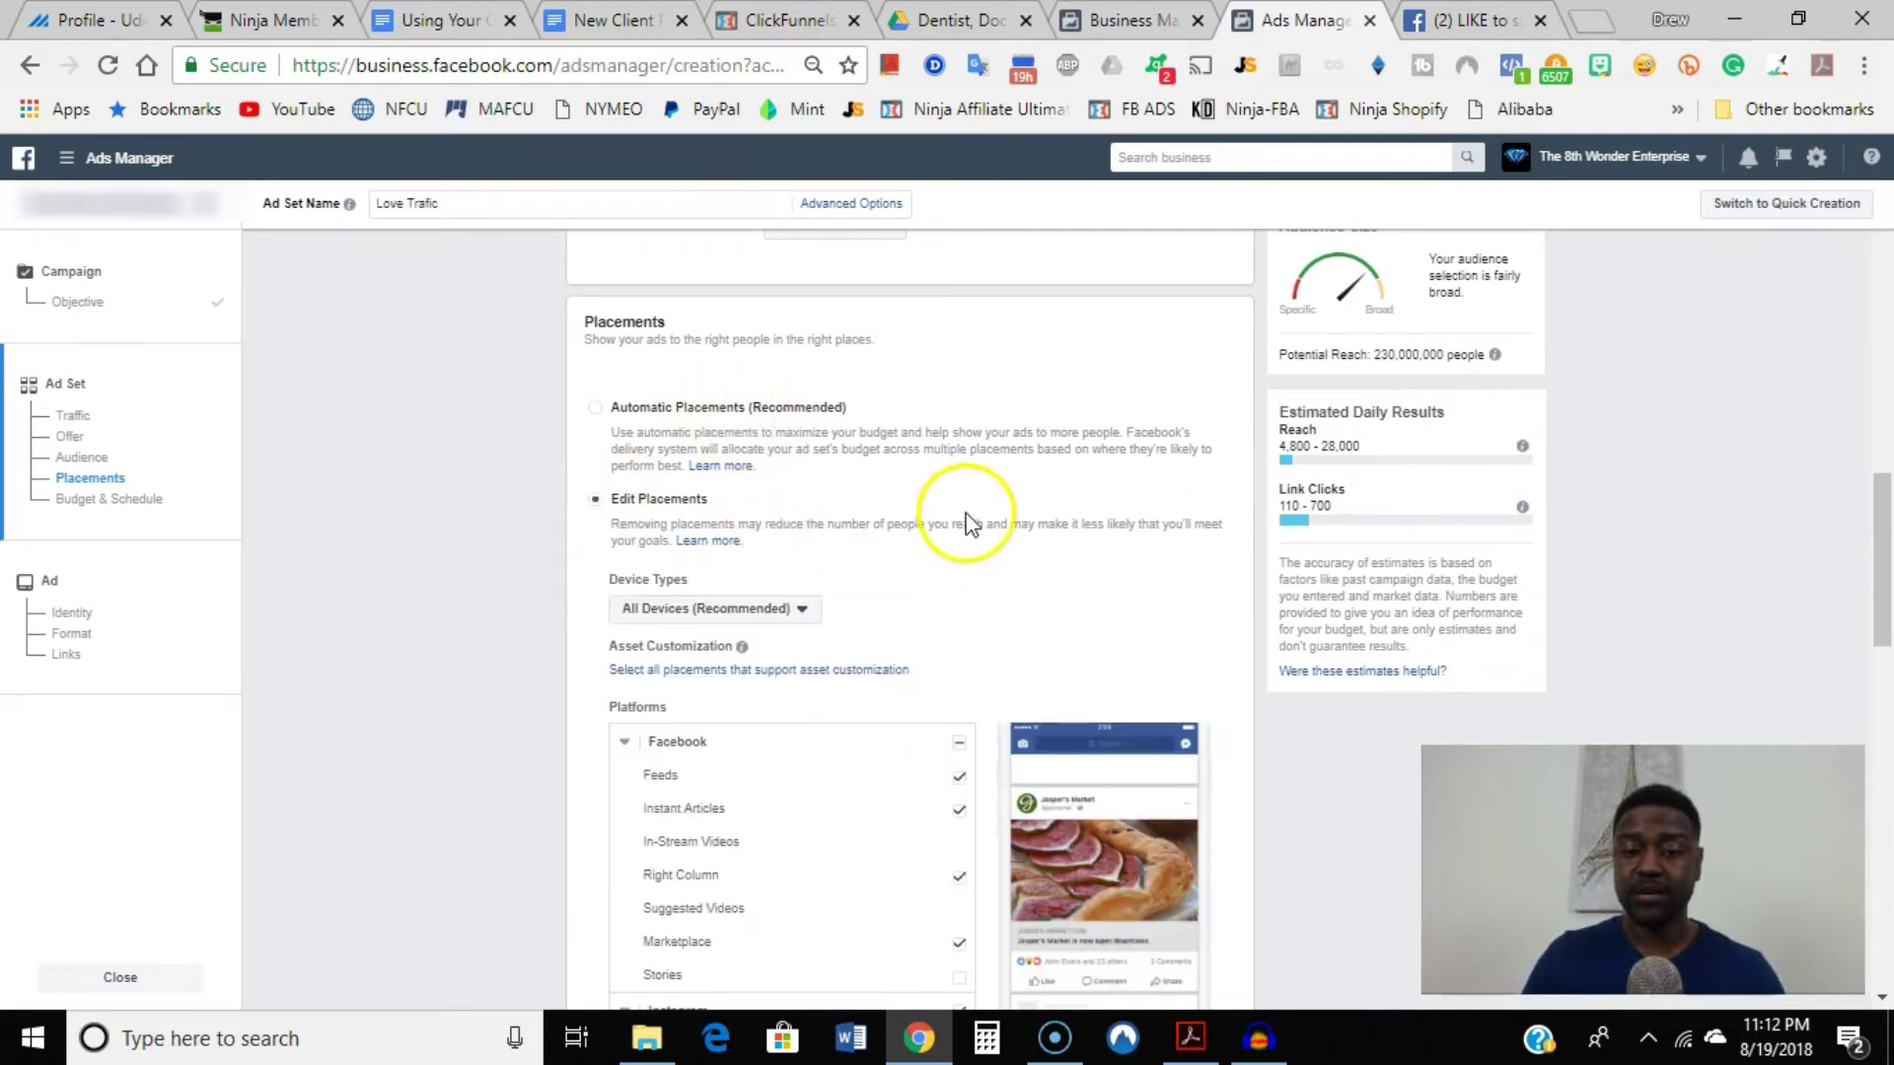
pyautogui.scroll(-4, 964, 521)
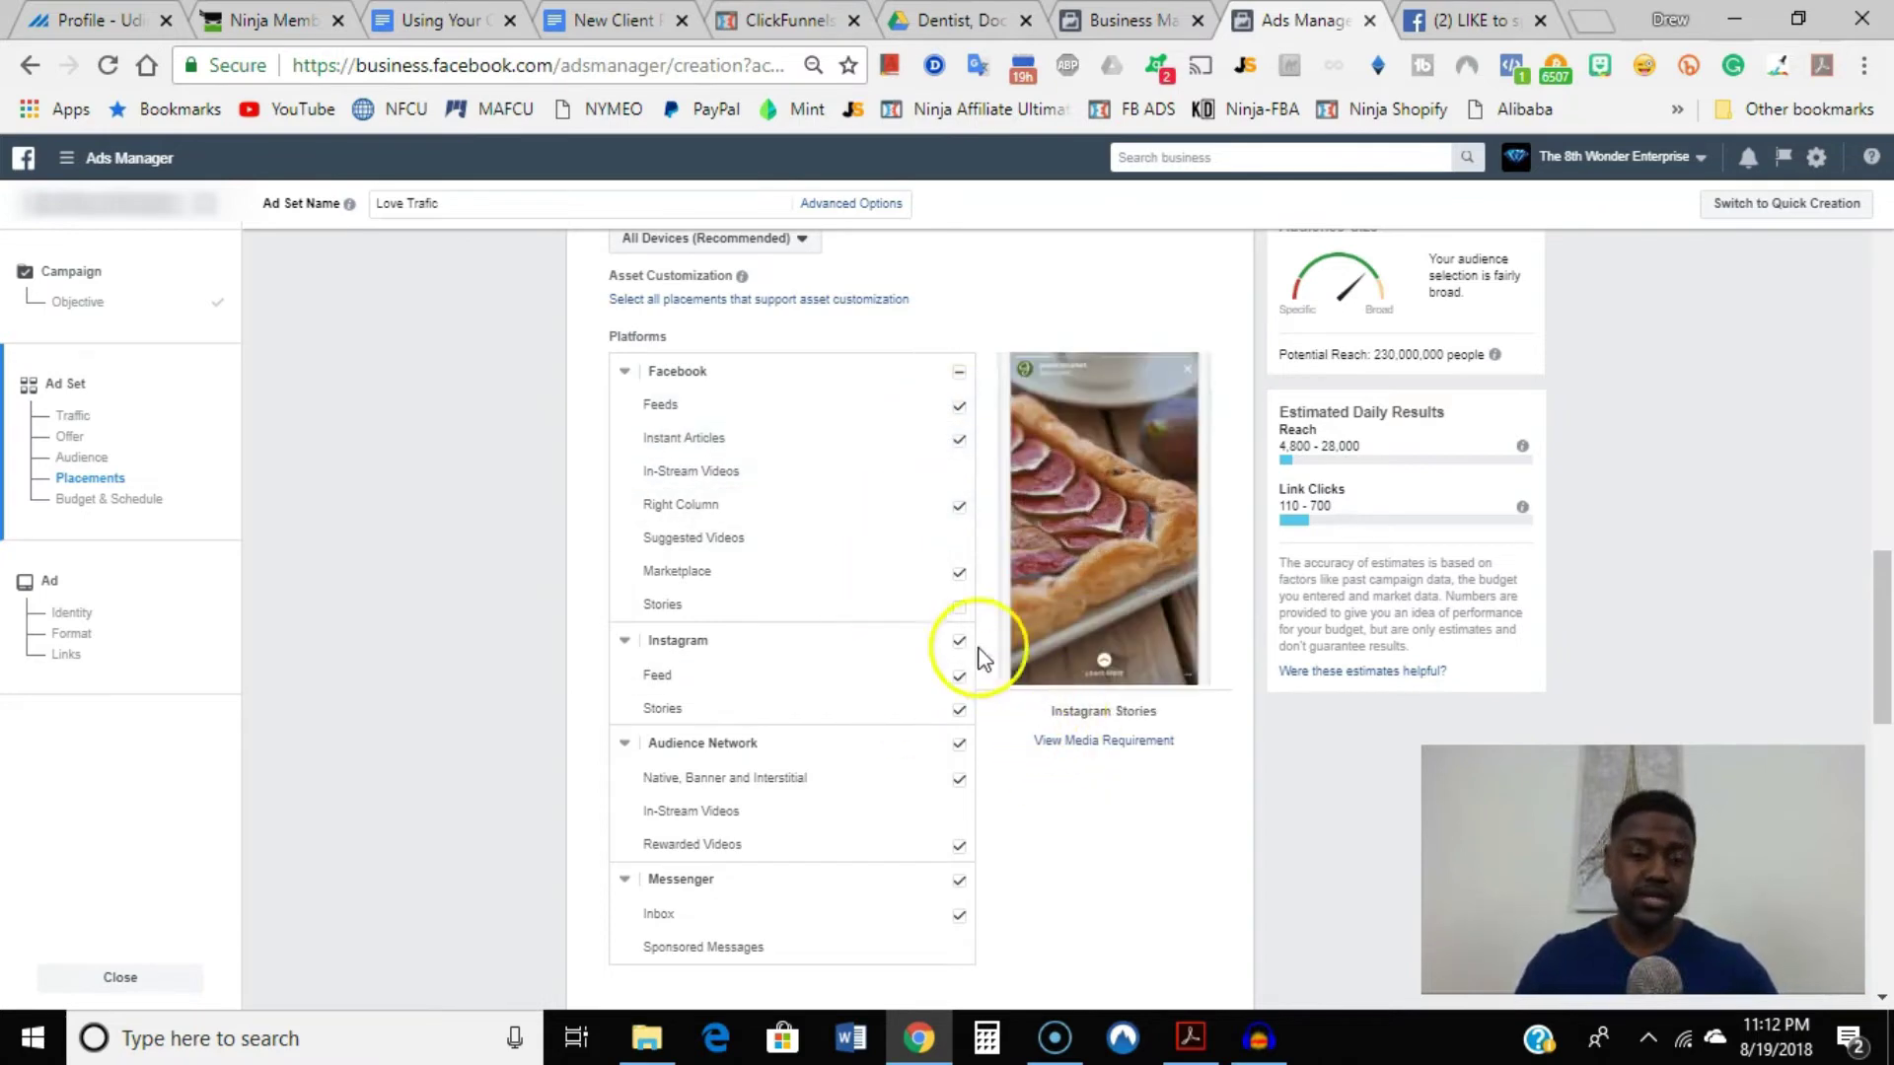
pyautogui.scroll(-2, 854, 454)
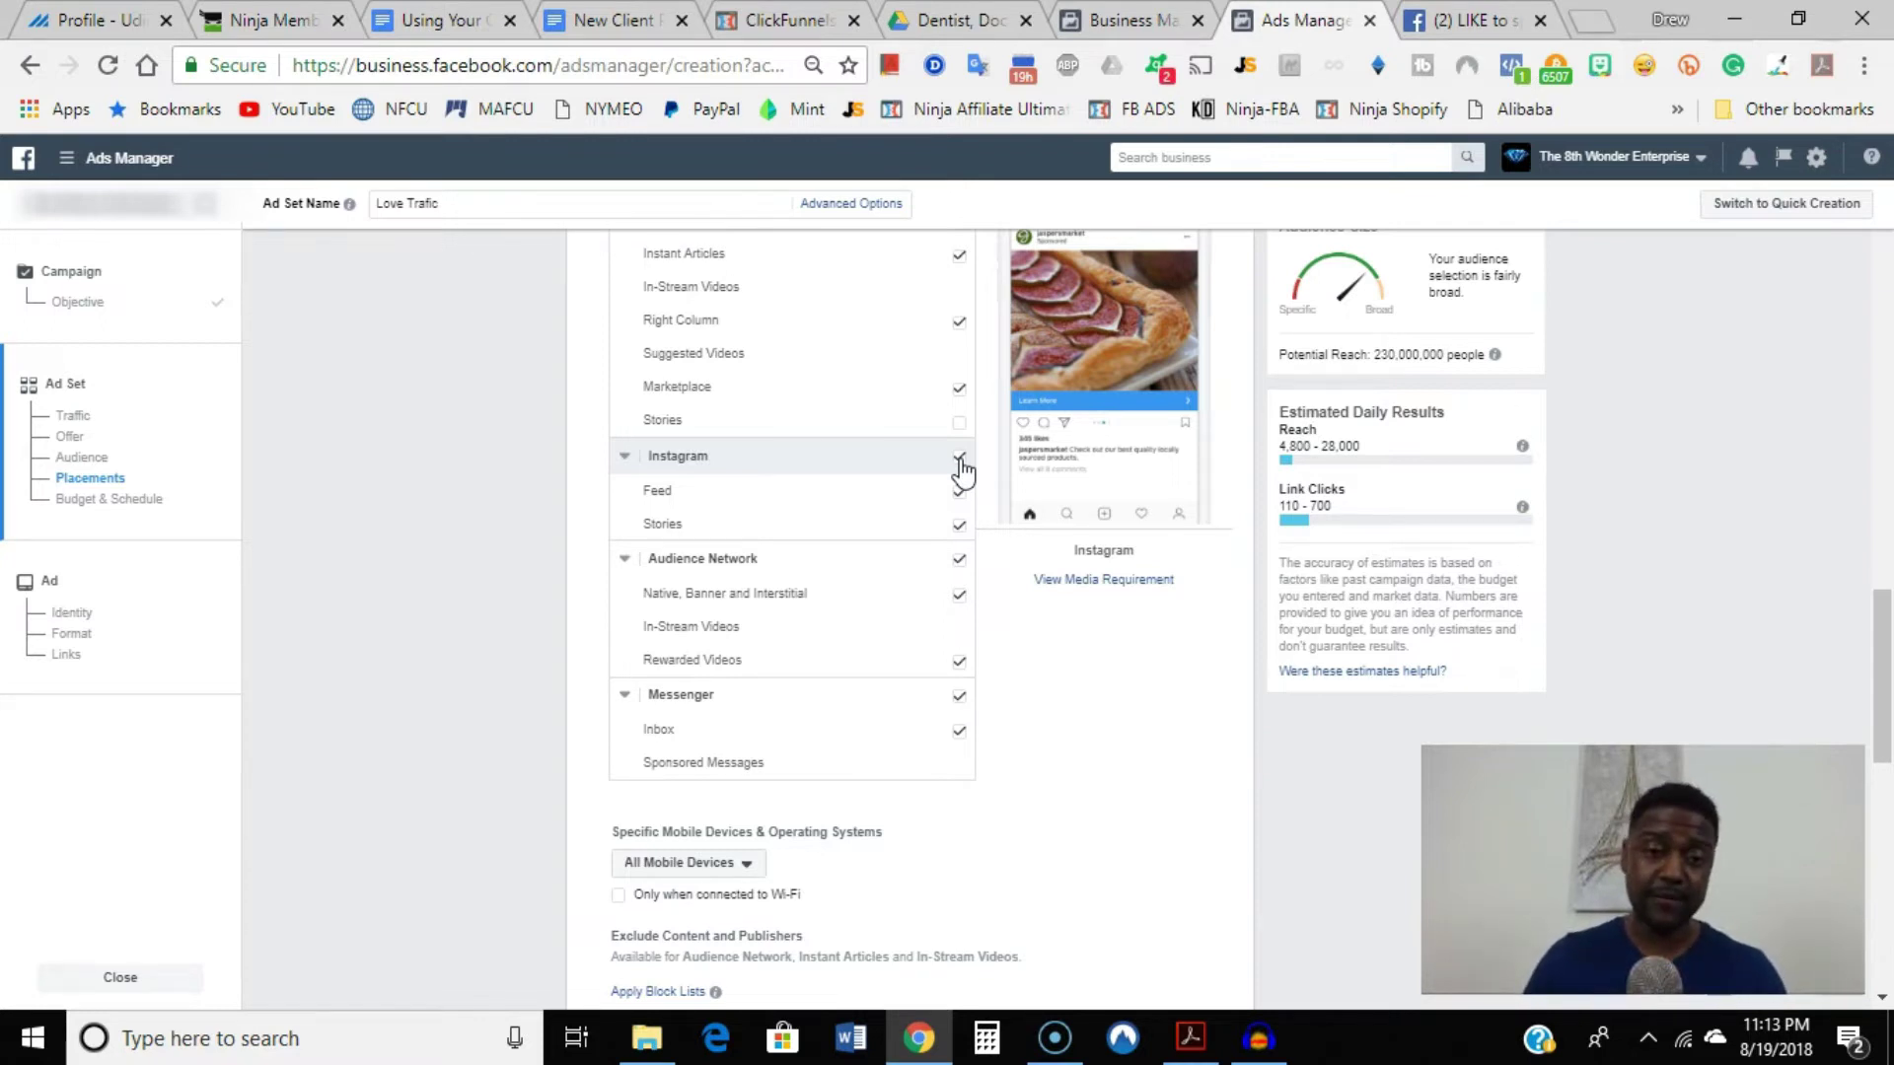
pyautogui.scroll(1, 749, 457)
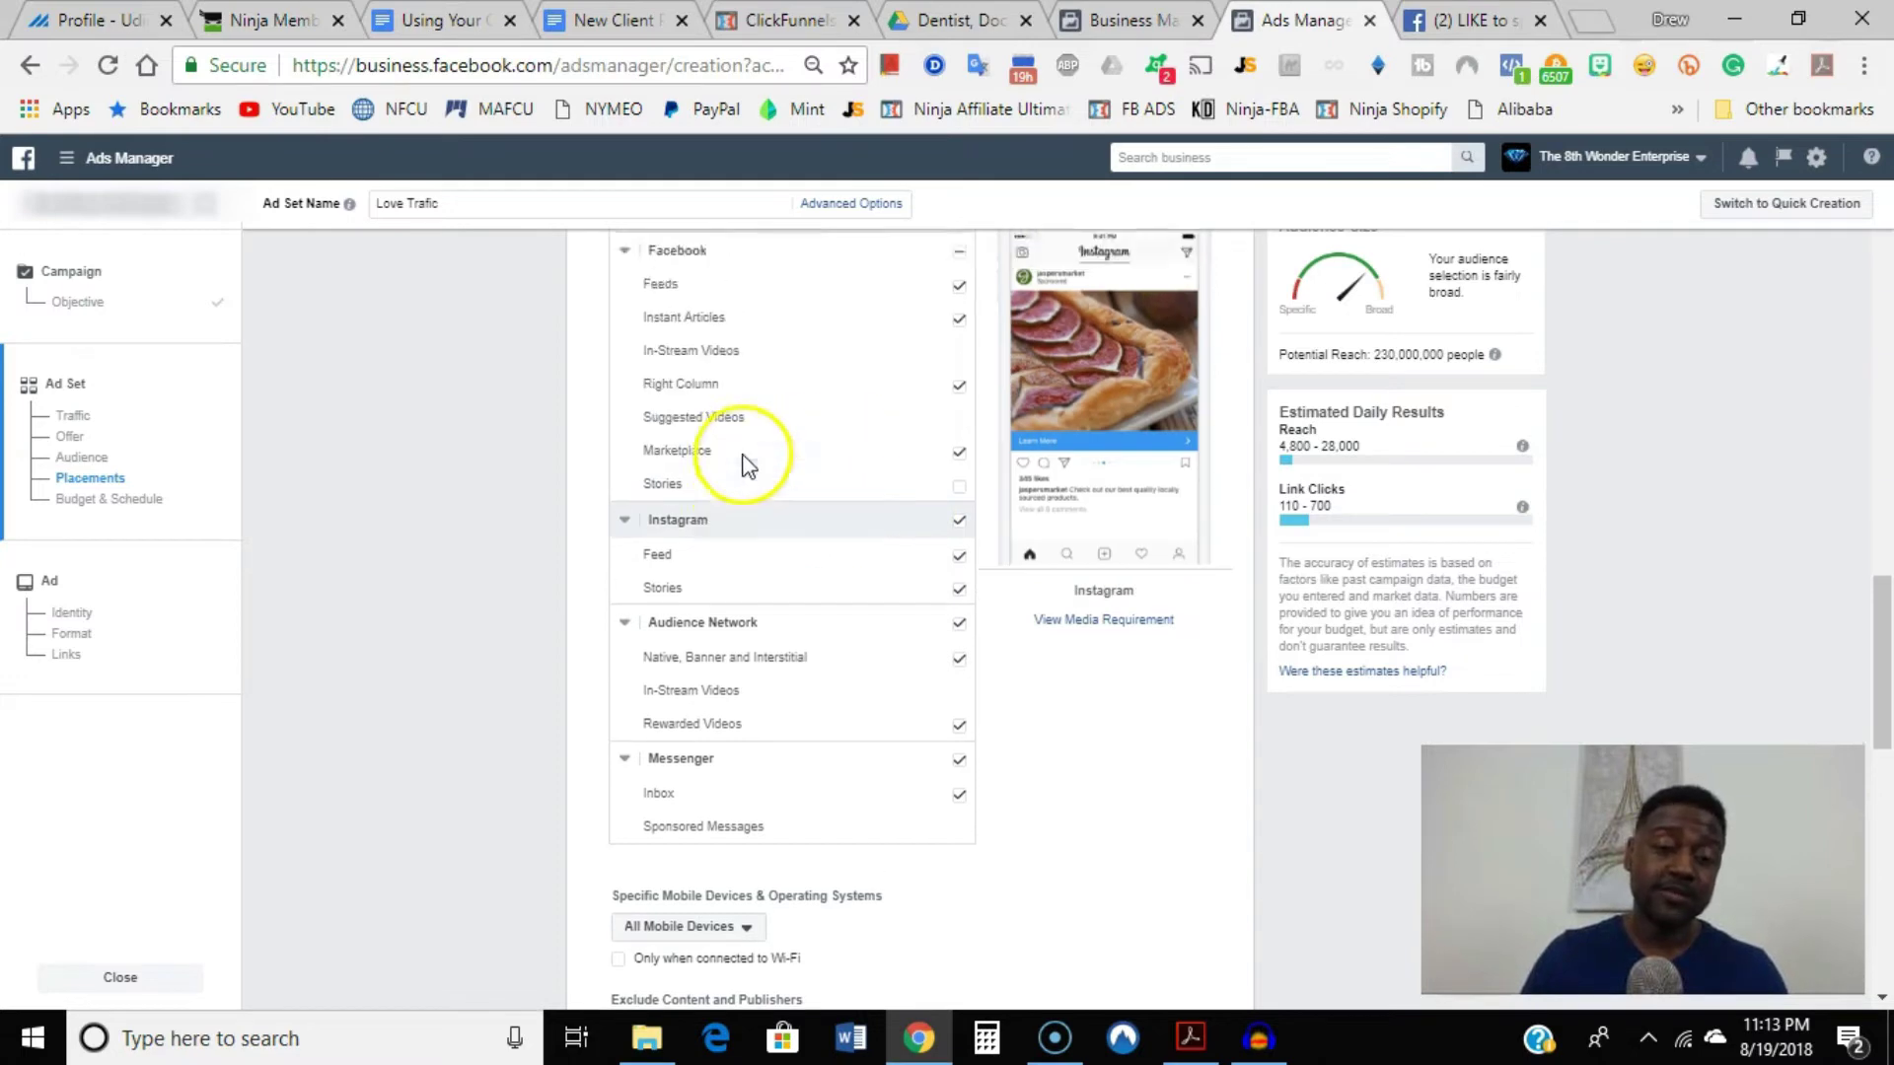
pyautogui.scroll(2, 741, 464)
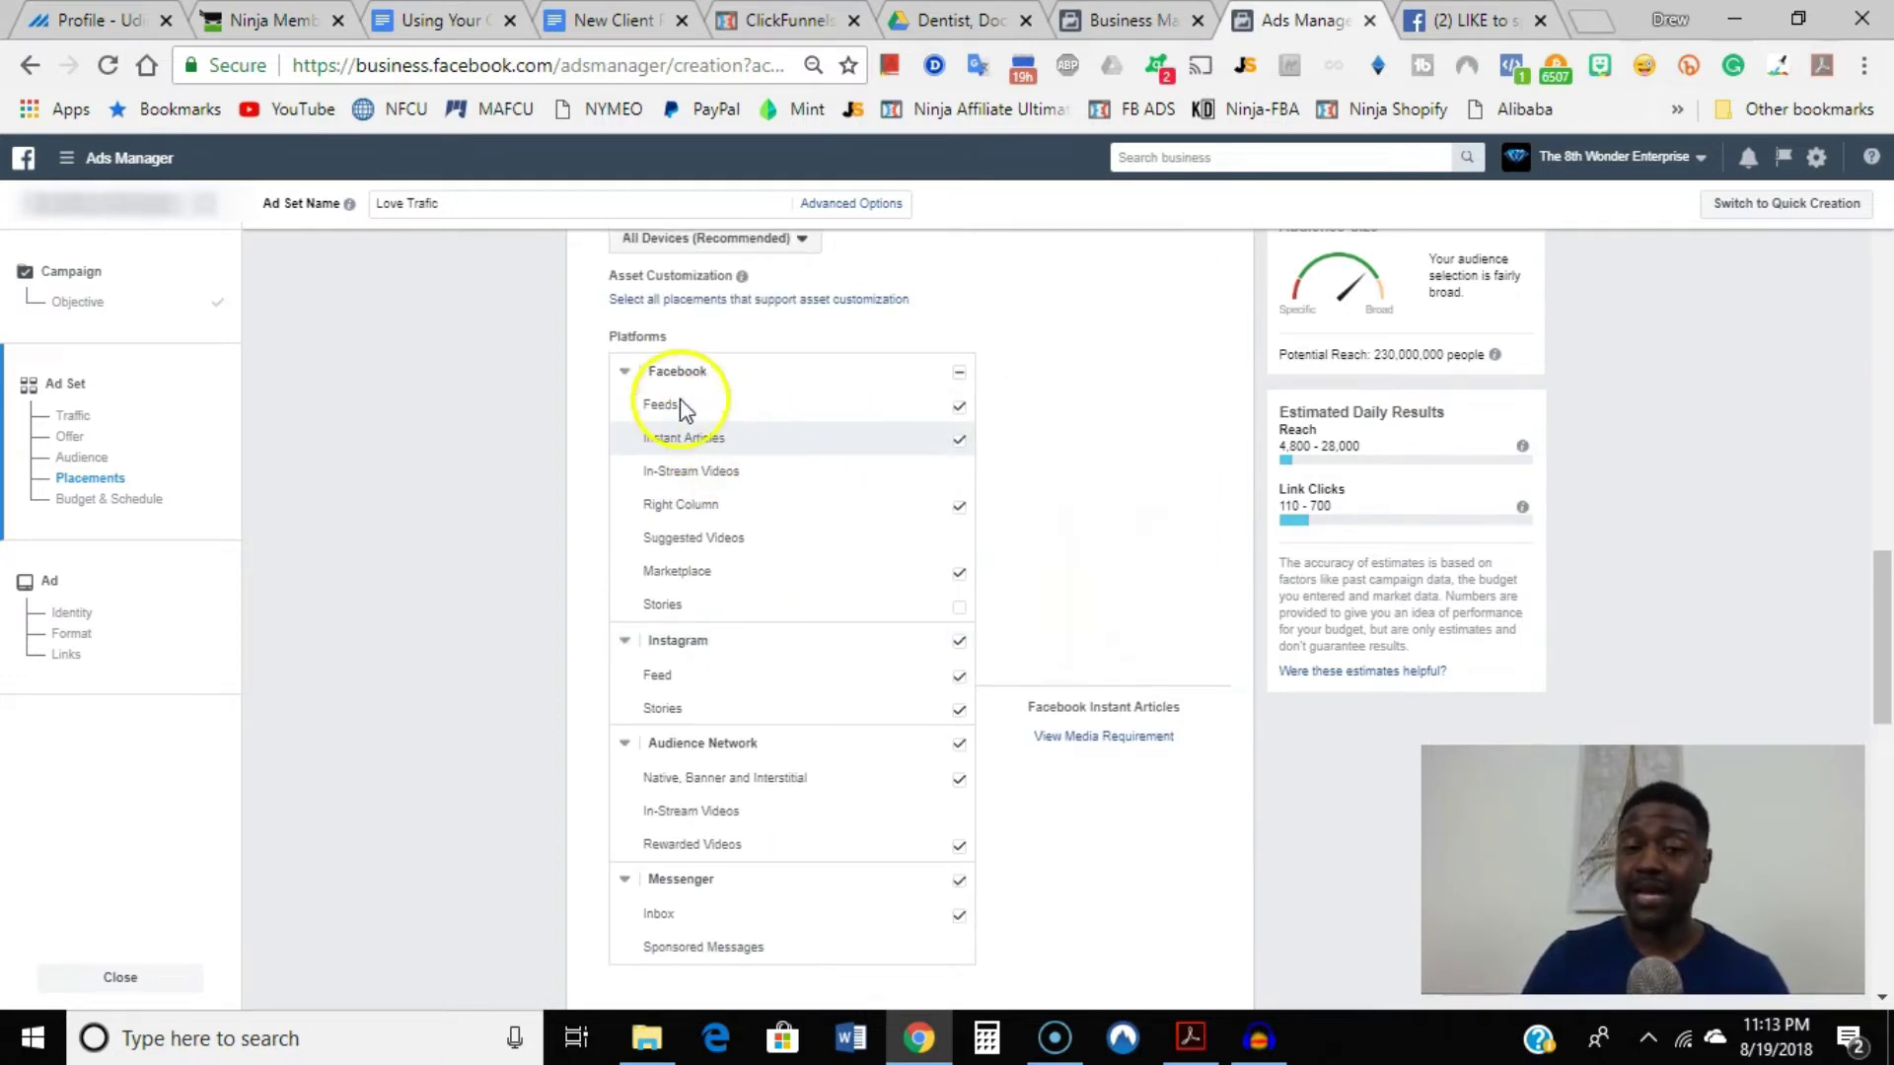
pyautogui.scroll(2, 661, 402)
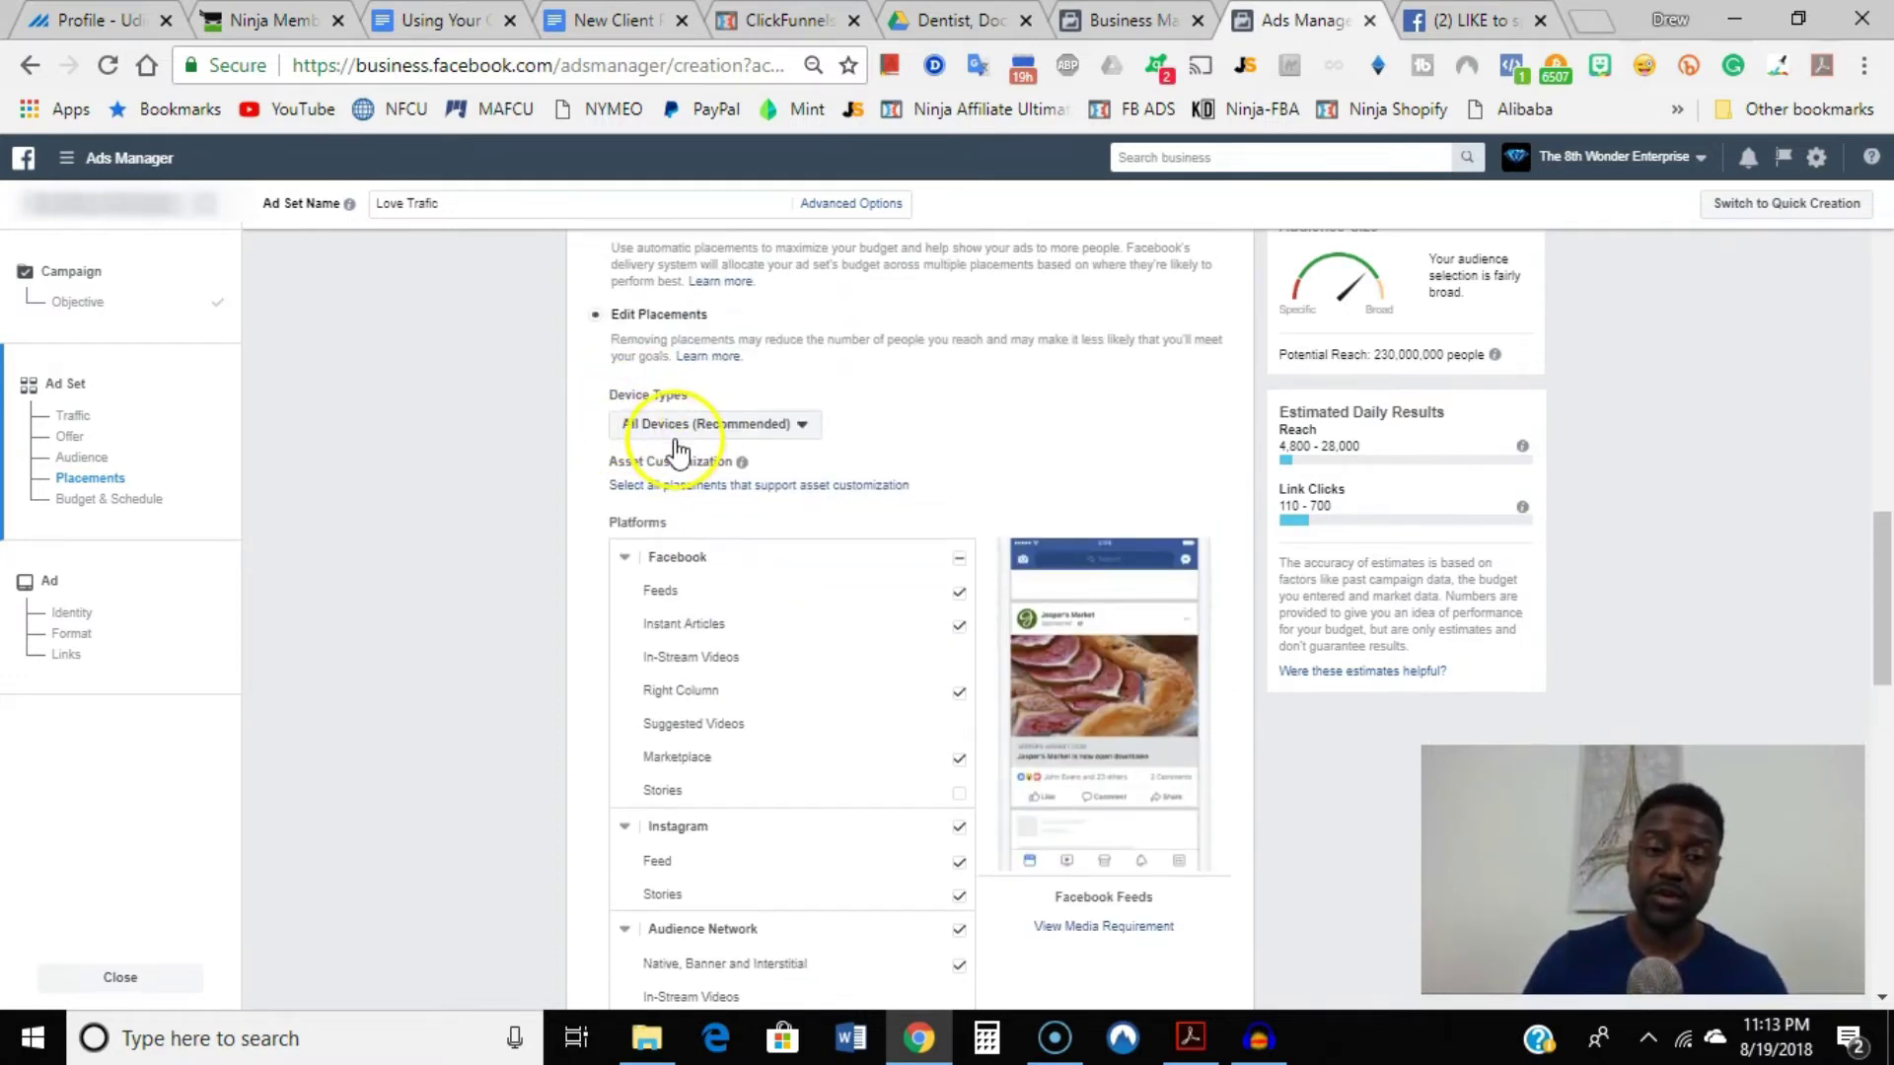
# Step: Return the ad set from Edit Placements to Automatic Placements (Recommended)
pyautogui.scroll(-4, 710, 471)
pyautogui.scroll(2, 730, 464)
pyautogui.scroll(2, 730, 449)
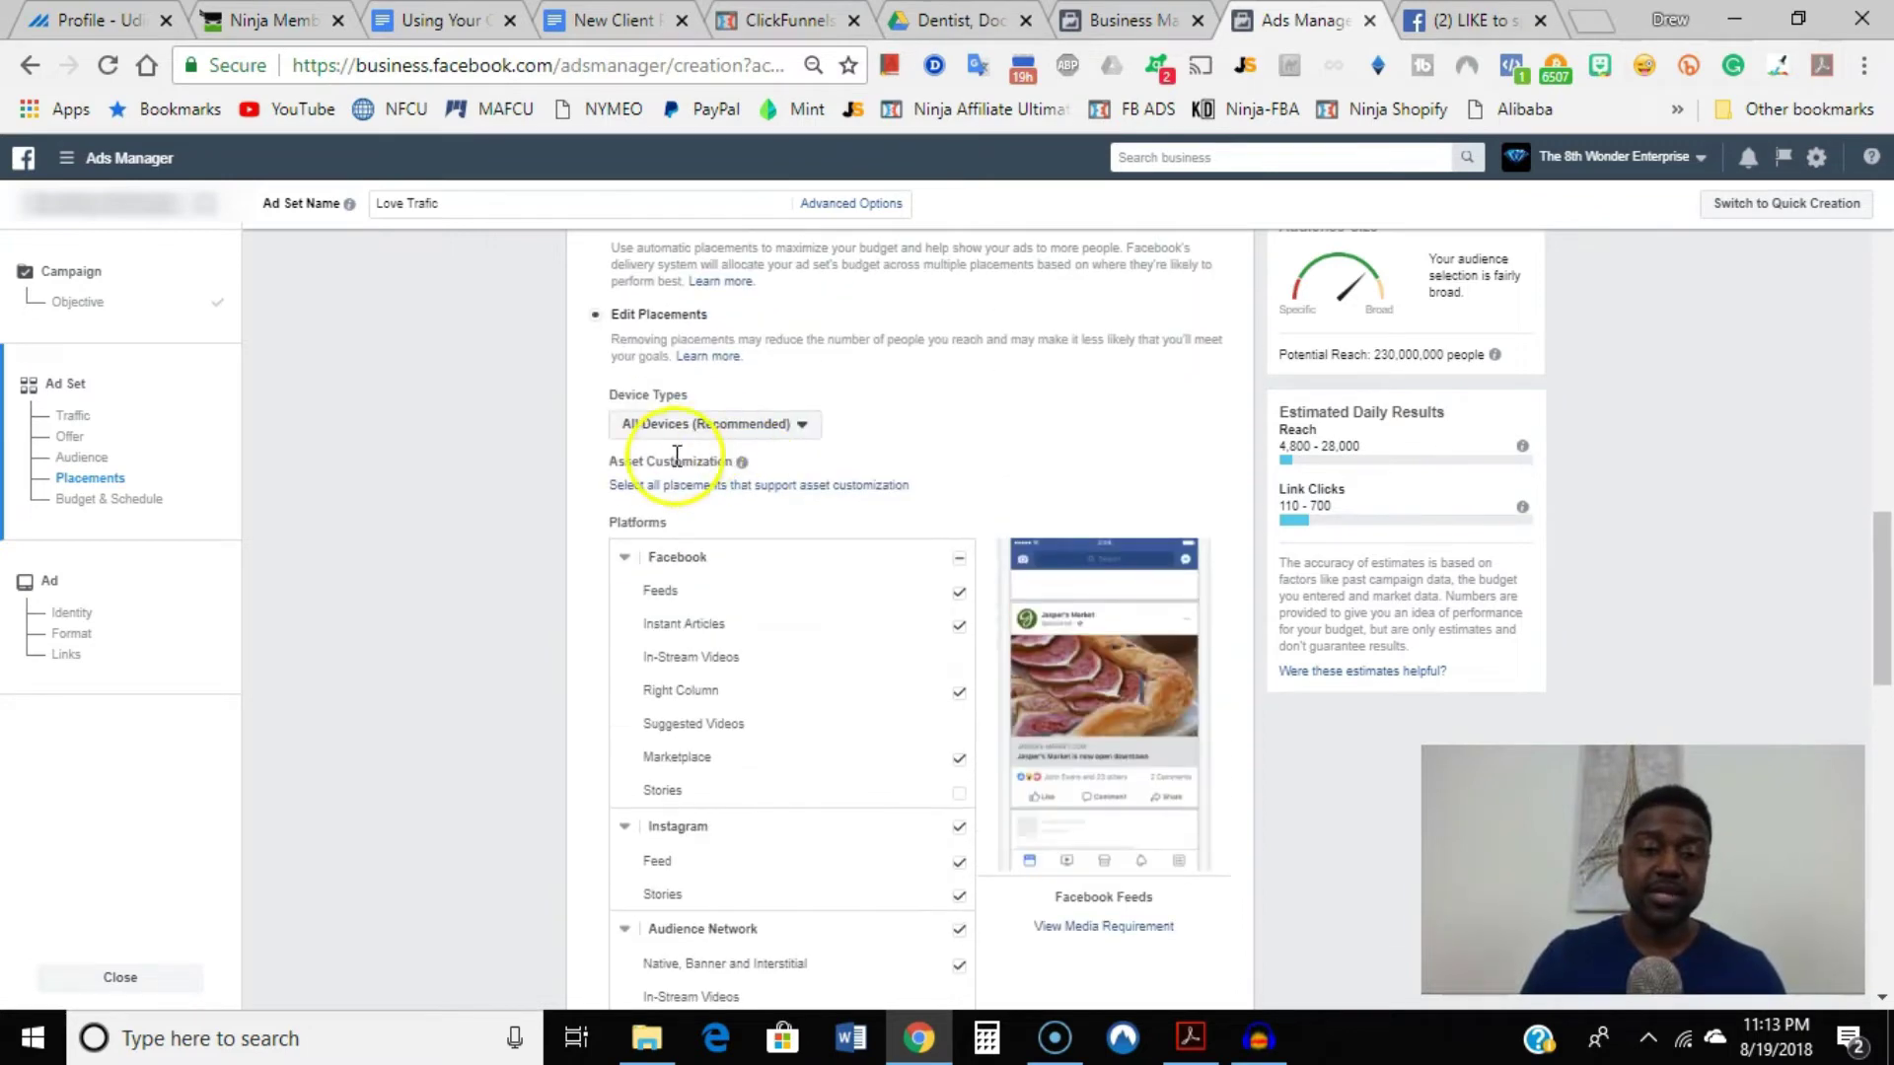
pyautogui.scroll(2, 597, 380)
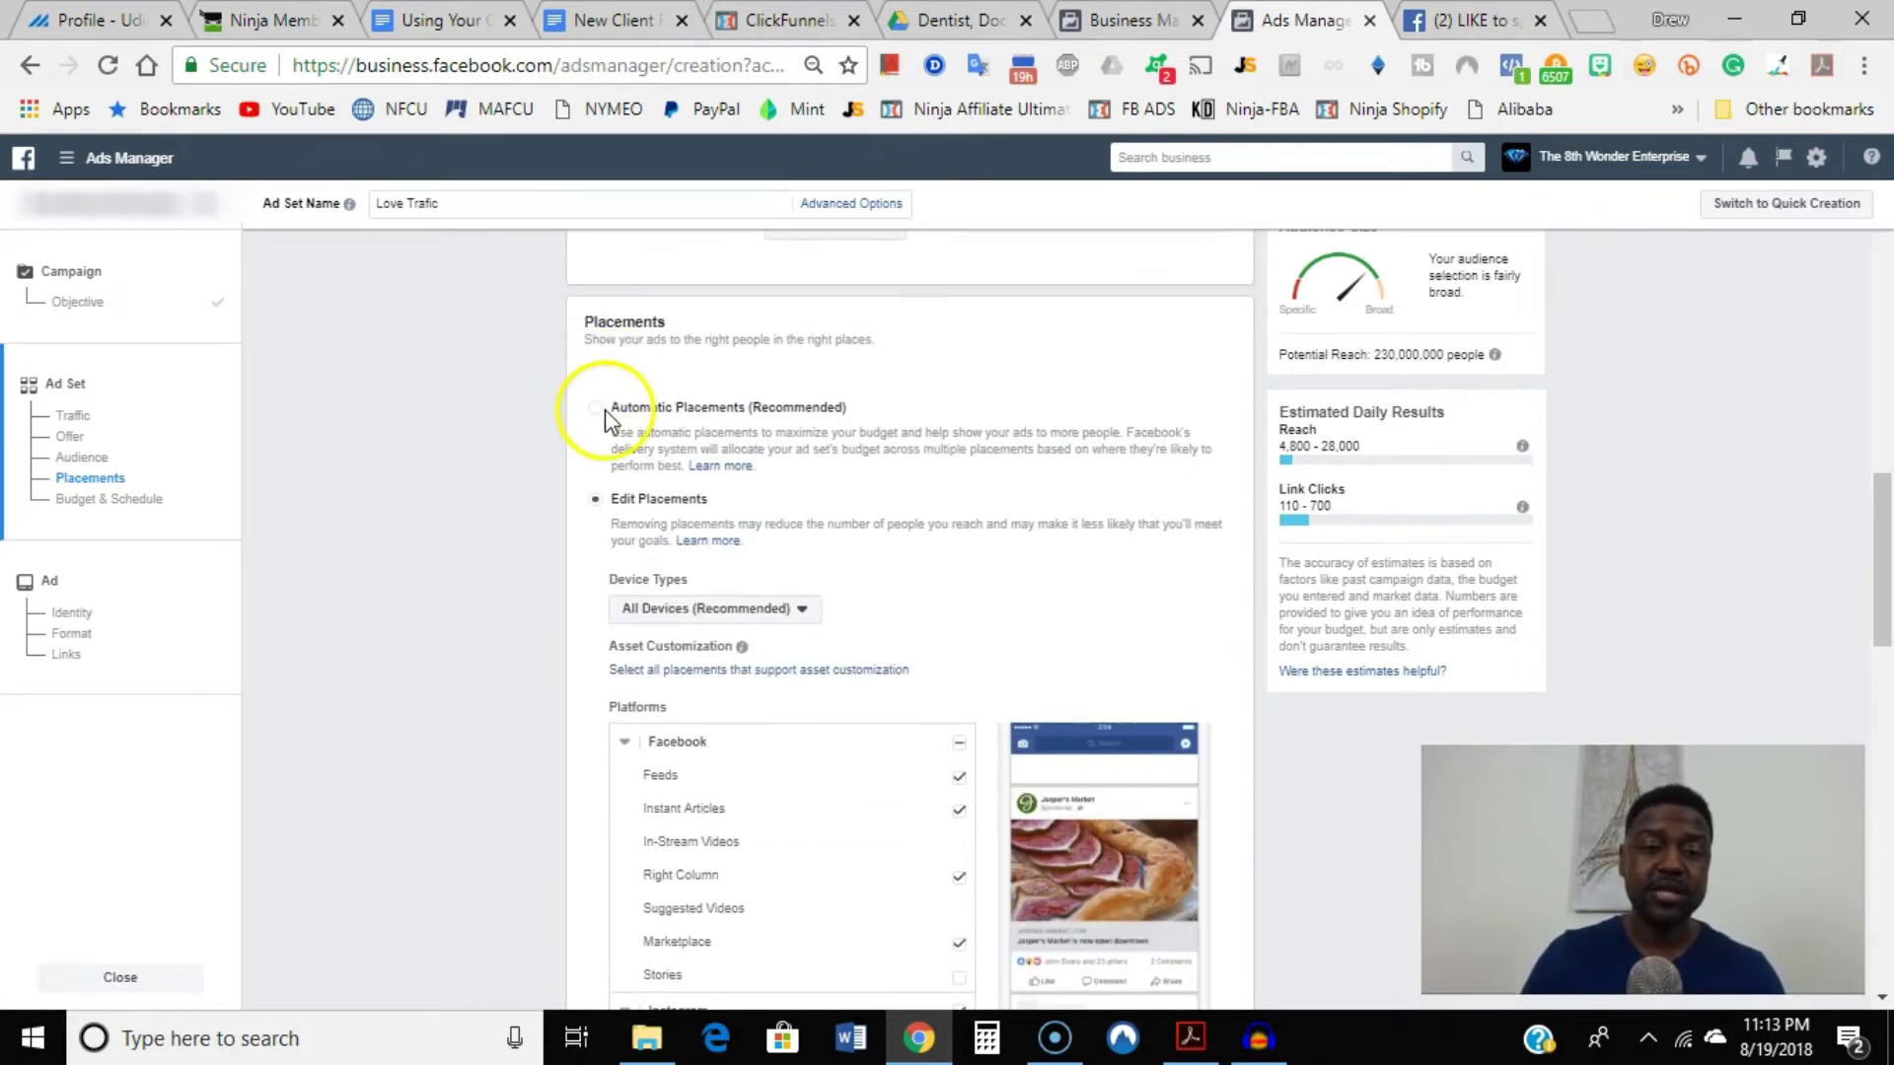
pyautogui.click(598, 407)
# Step: Set the ad set's daily budget to $10.00
pyautogui.scroll(-4, 582, 508)
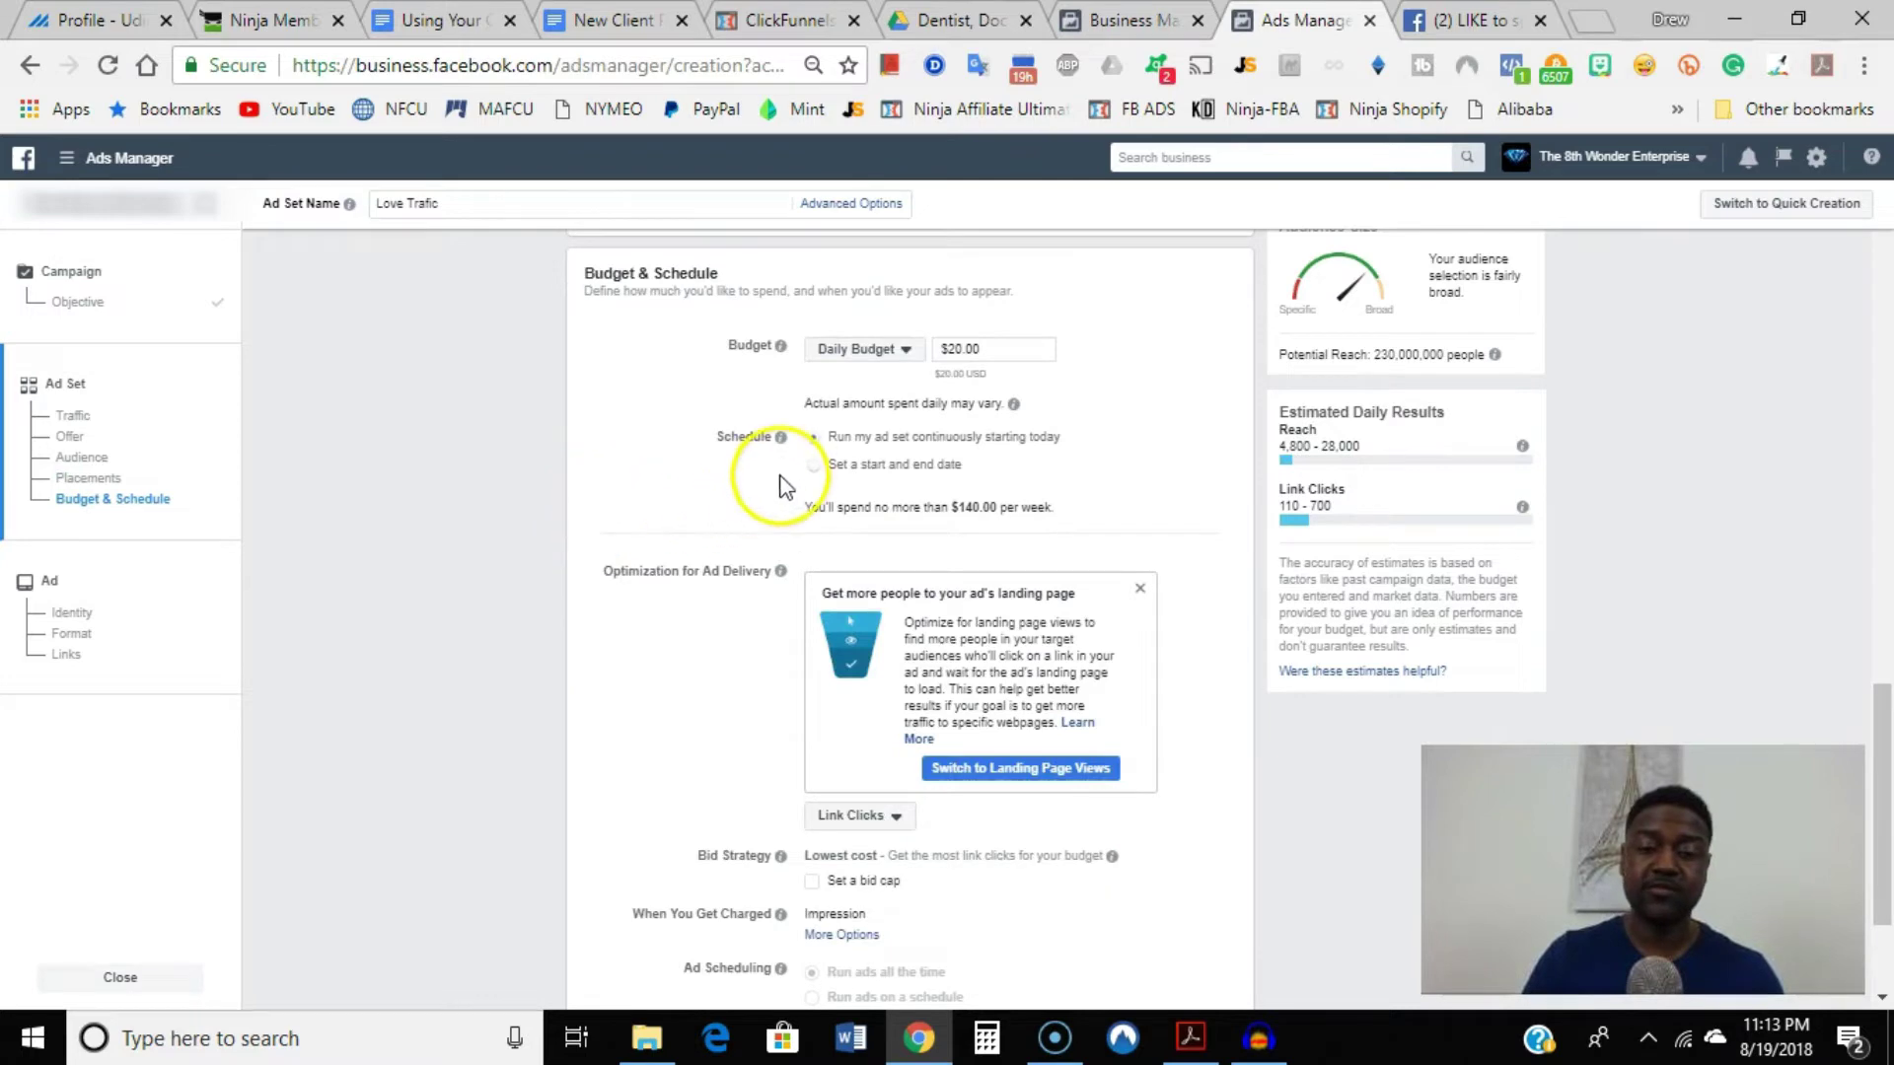
pyautogui.tripleClick(967, 348)
pyautogui.write('10.00')
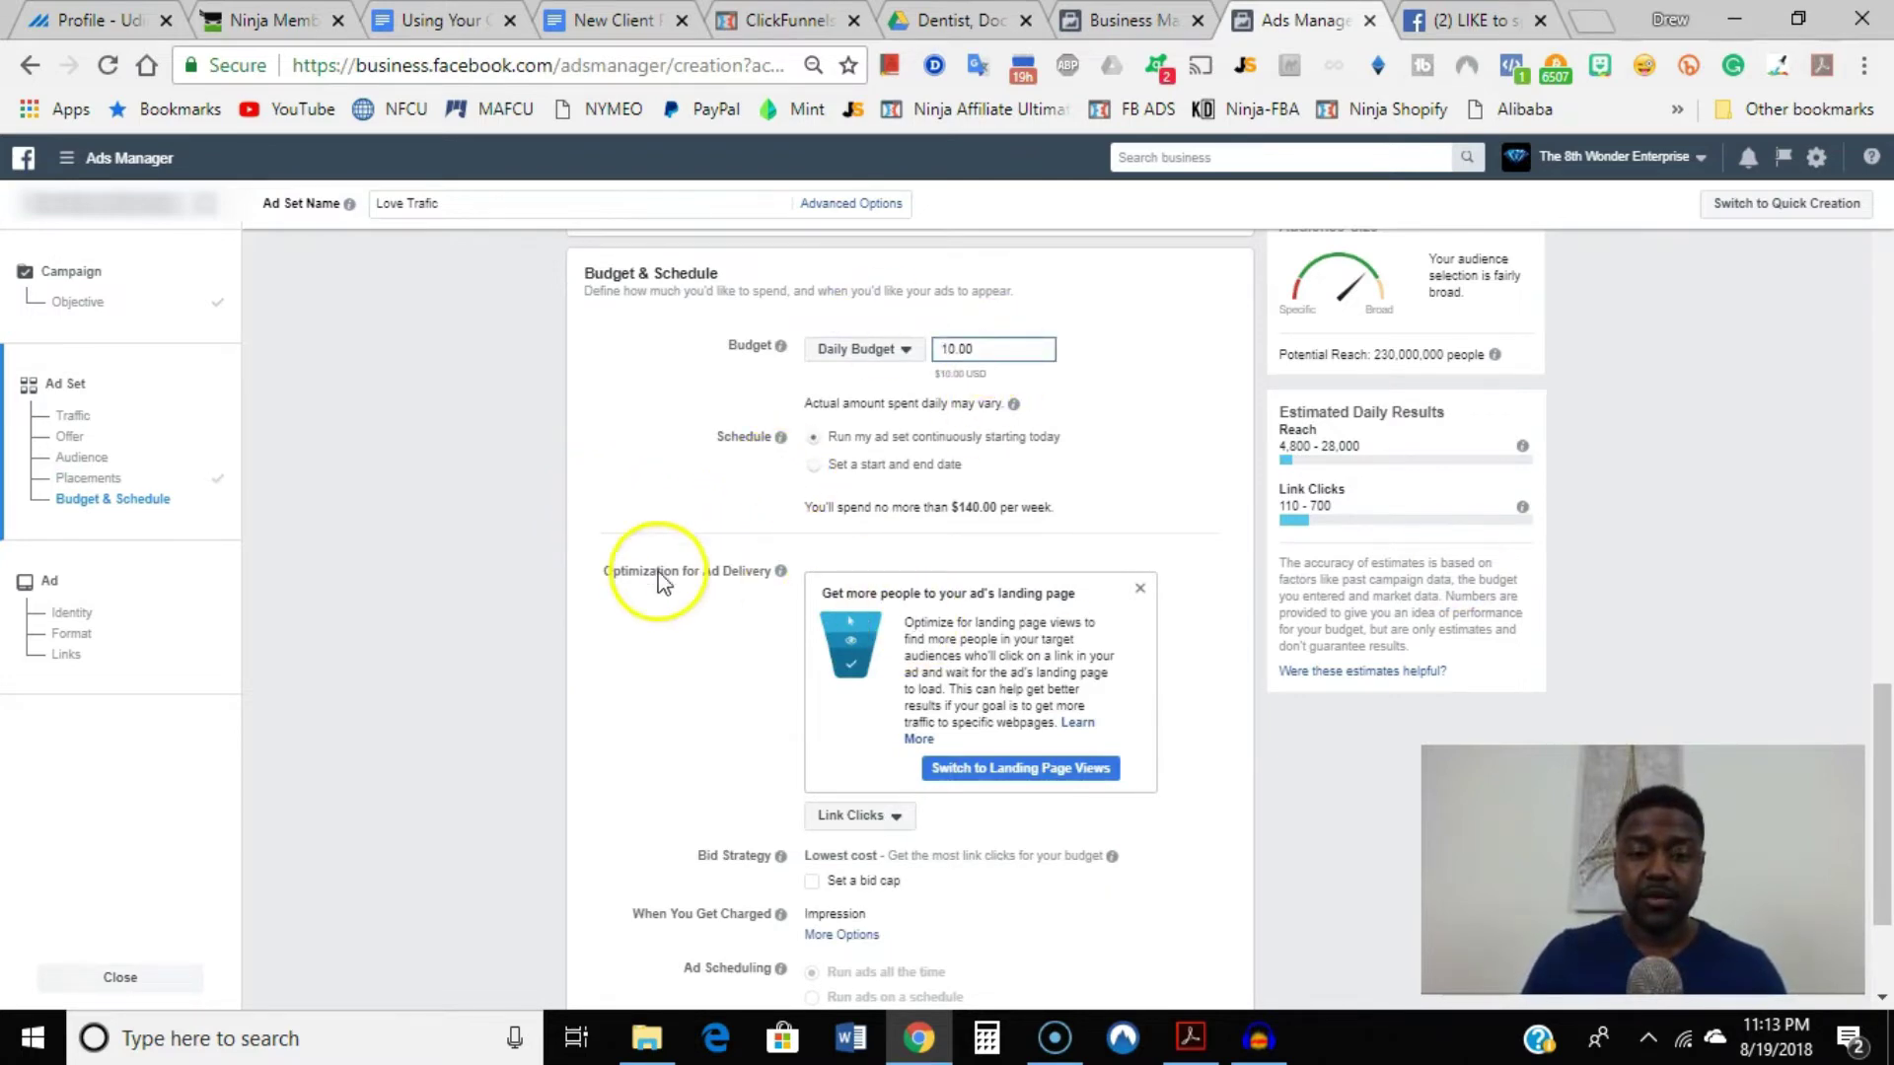
# Step: Review the ad delivery optimization options, keep Link Clicks, and continue to the ad setup
pyautogui.scroll(-2, 551, 606)
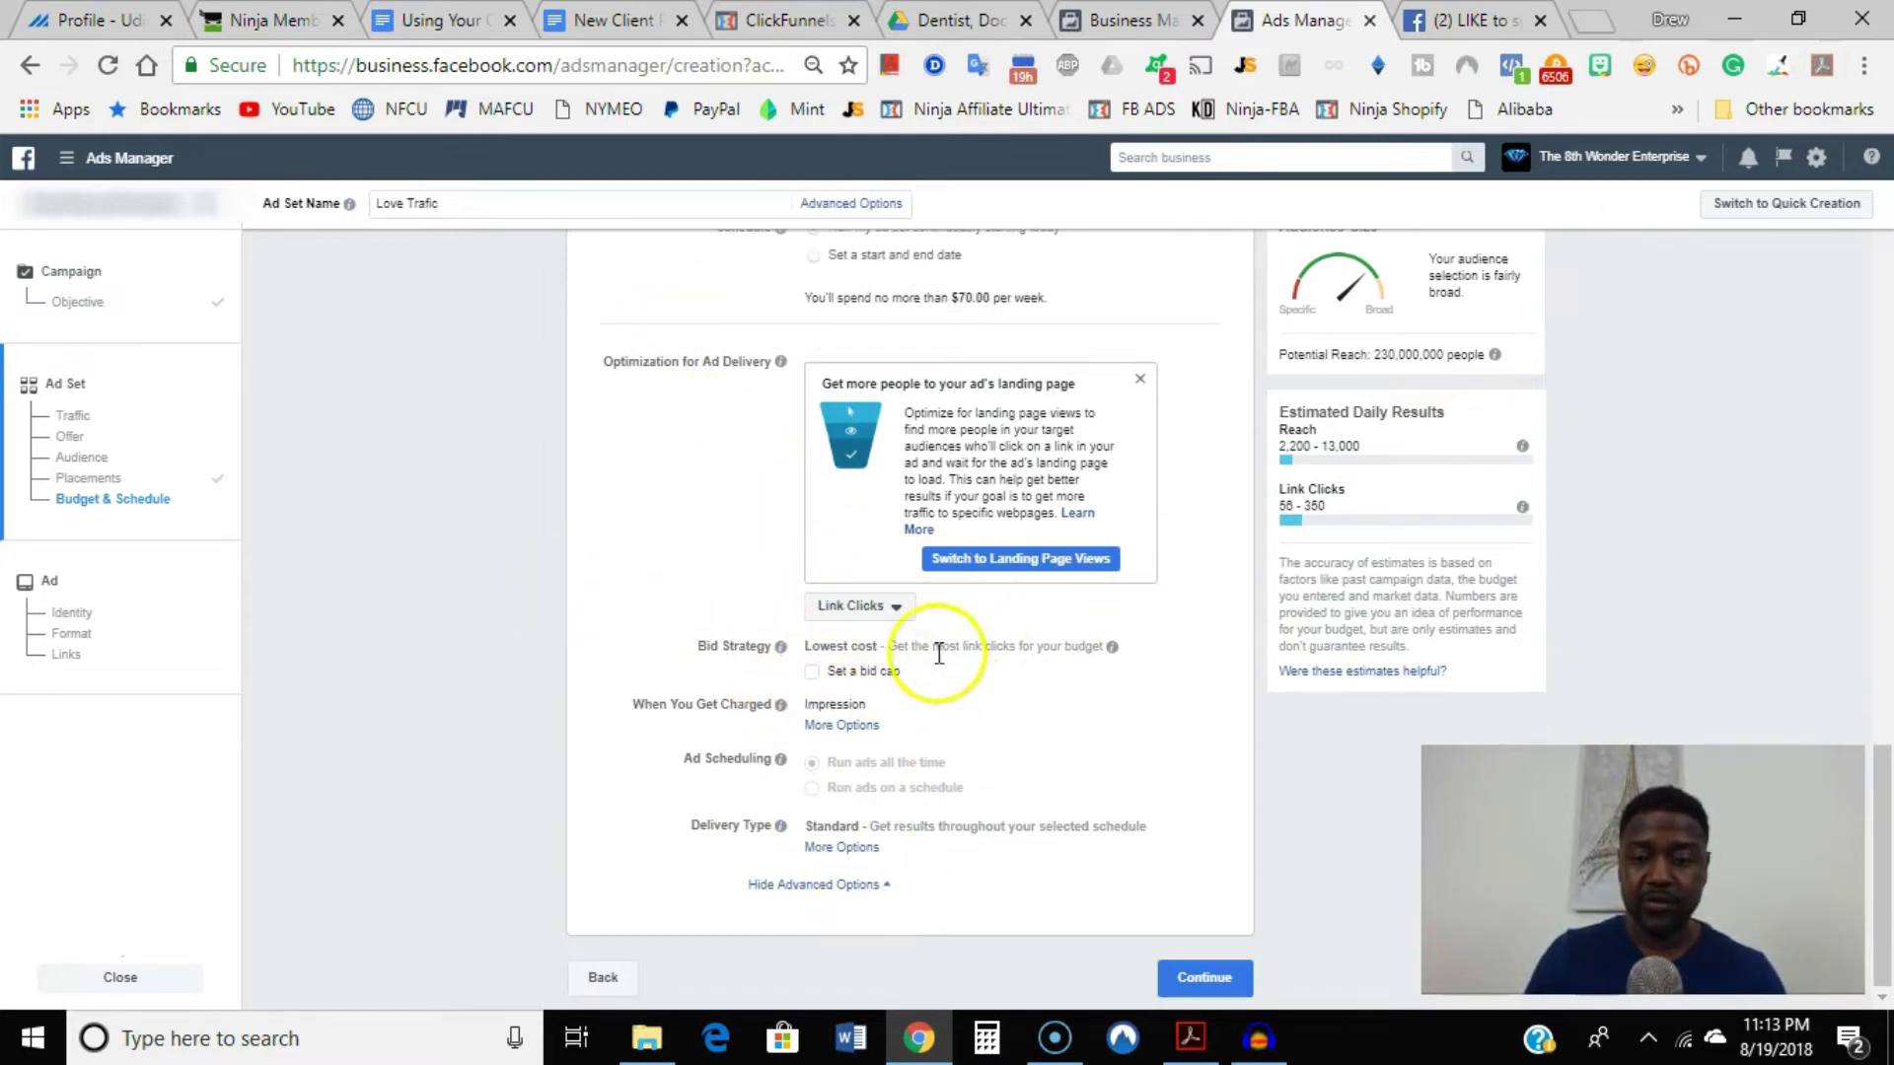
pyautogui.click(891, 612)
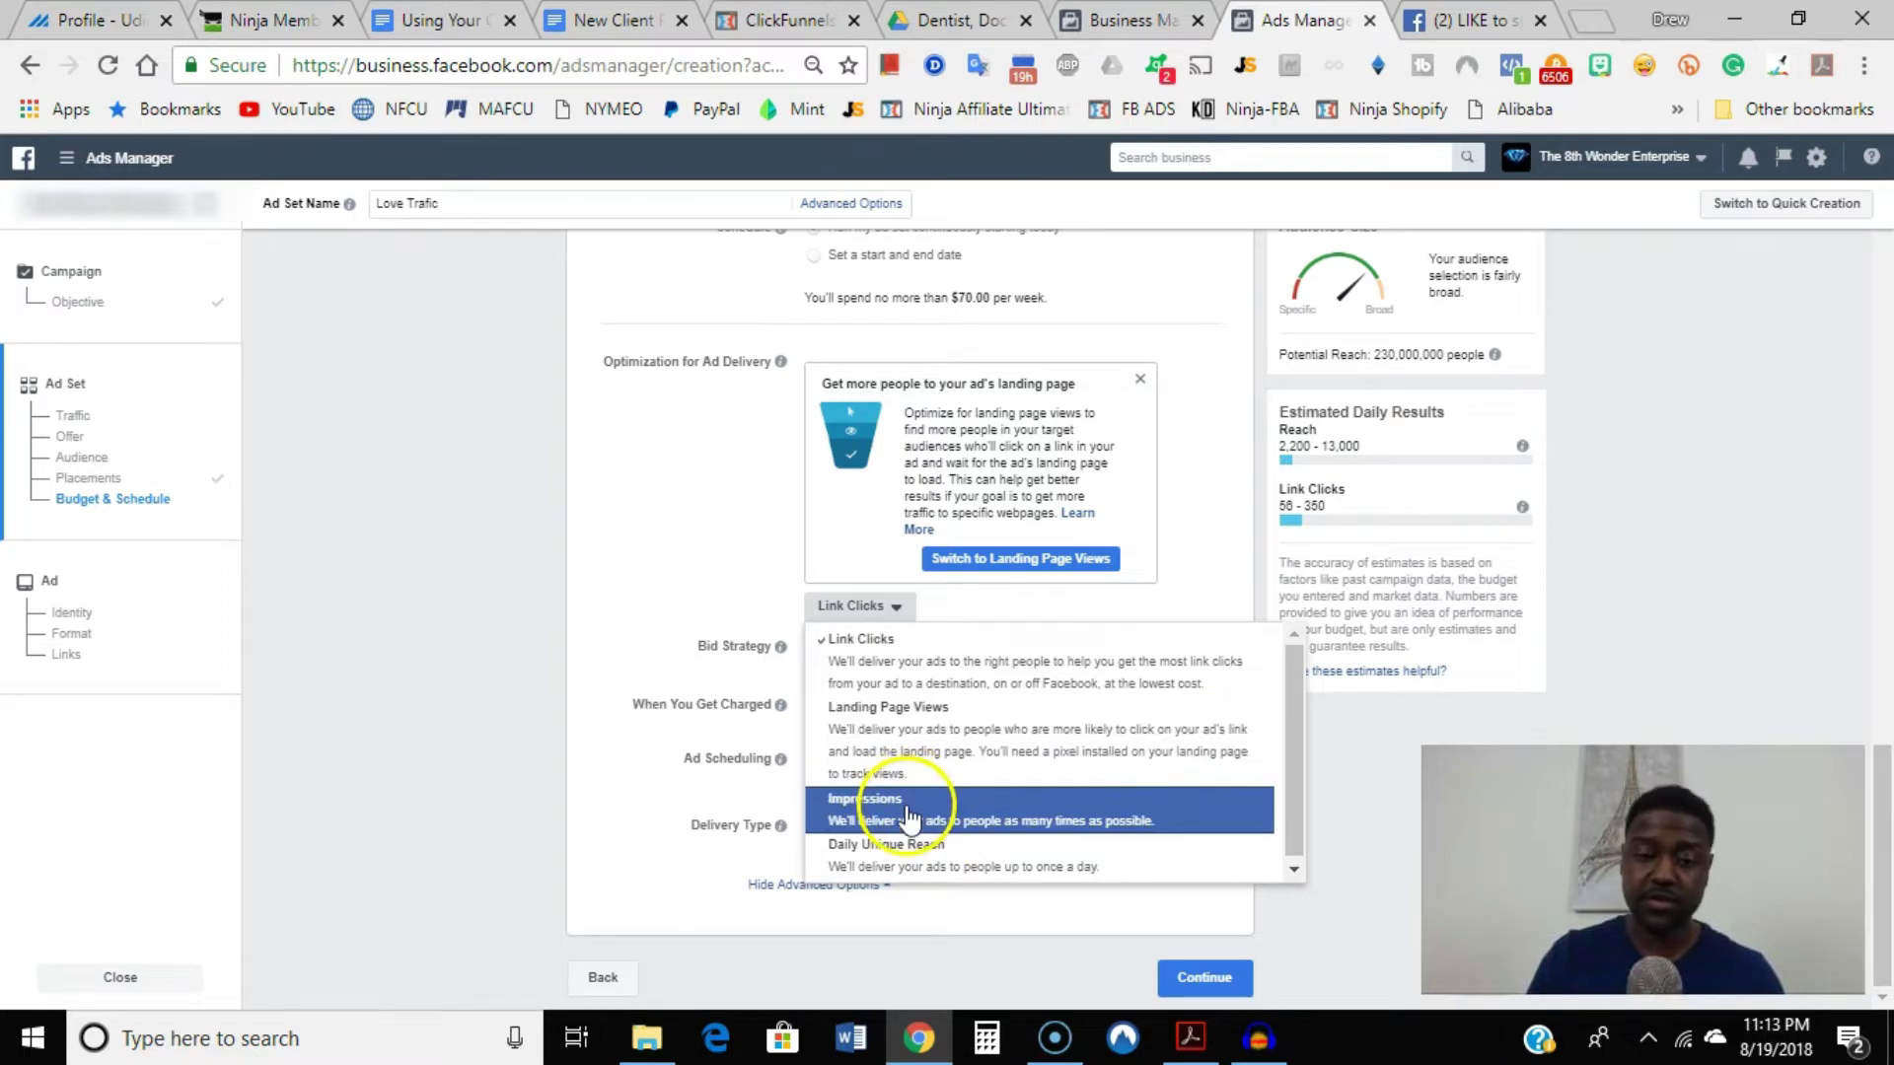
pyautogui.click(861, 608)
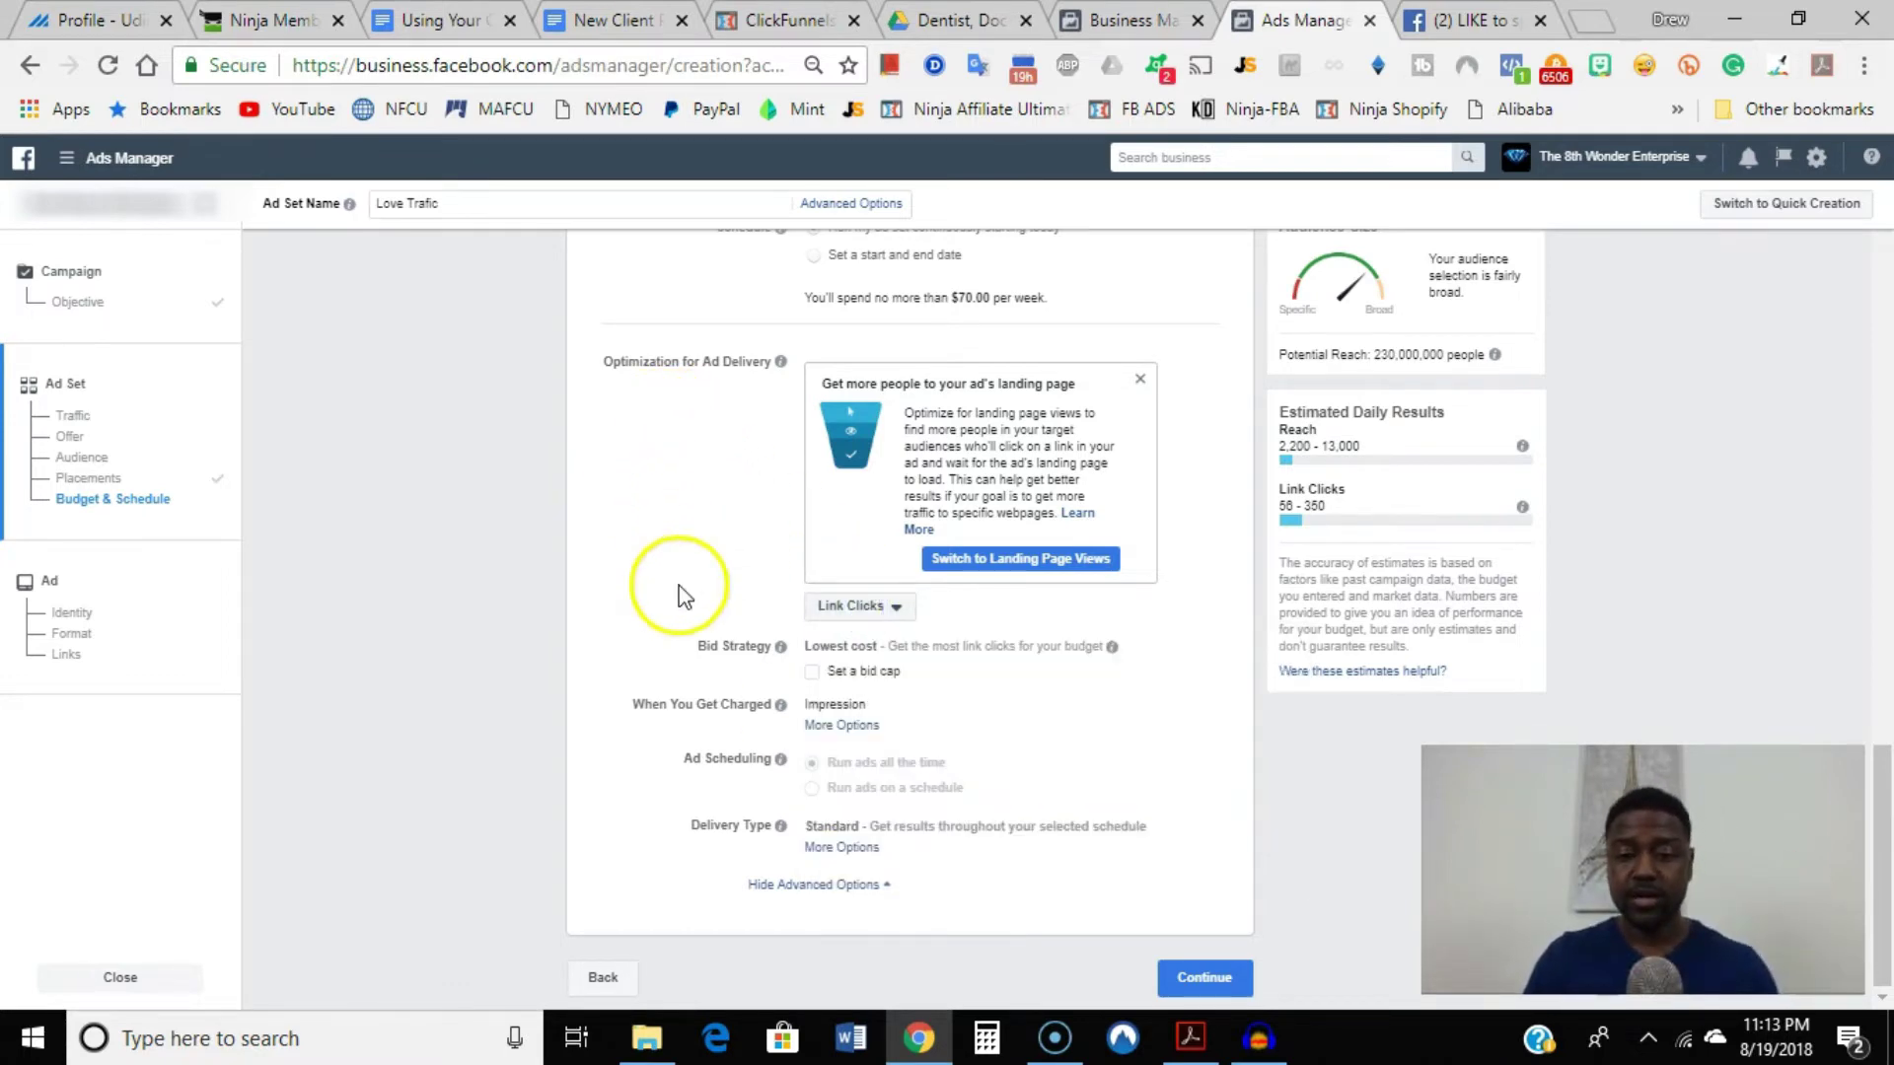
pyautogui.click(1203, 981)
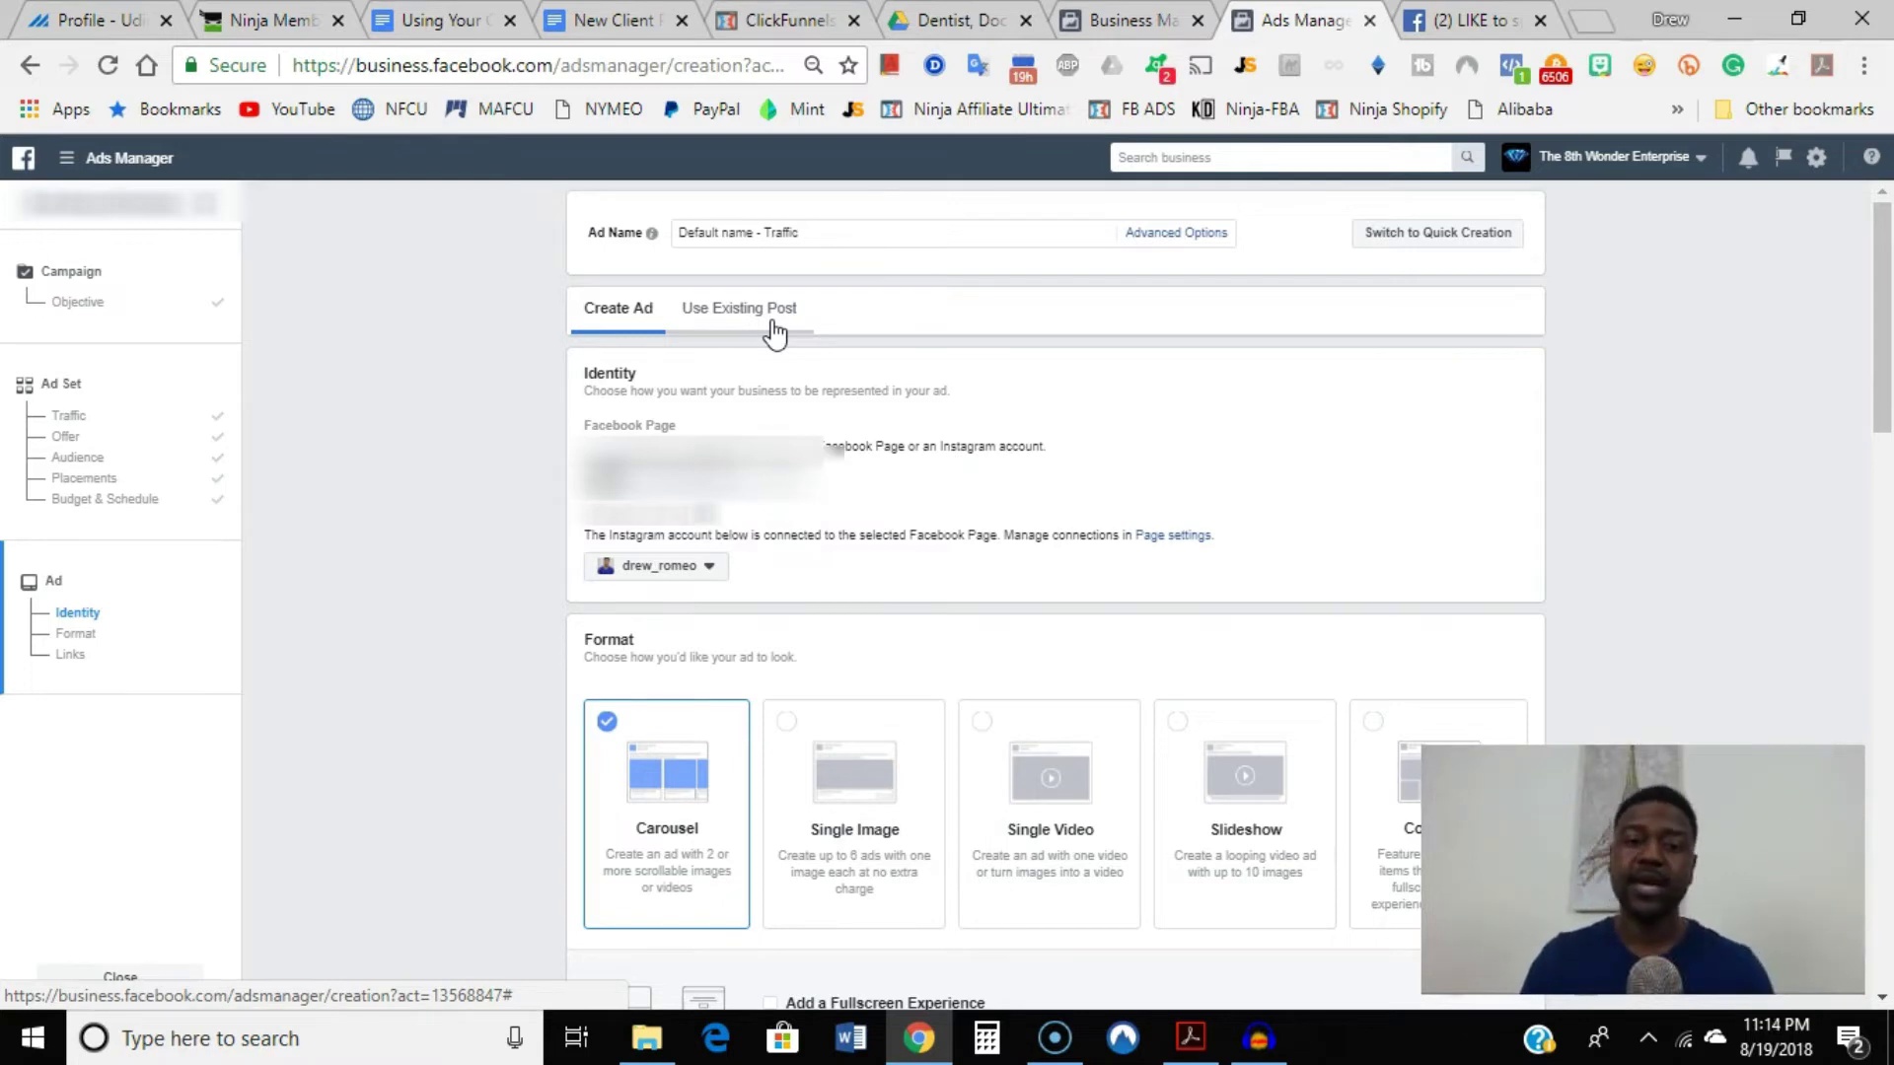
# Step: Switch the ad to Use Existing Post and open the post ID entry for its creative
pyautogui.click(772, 330)
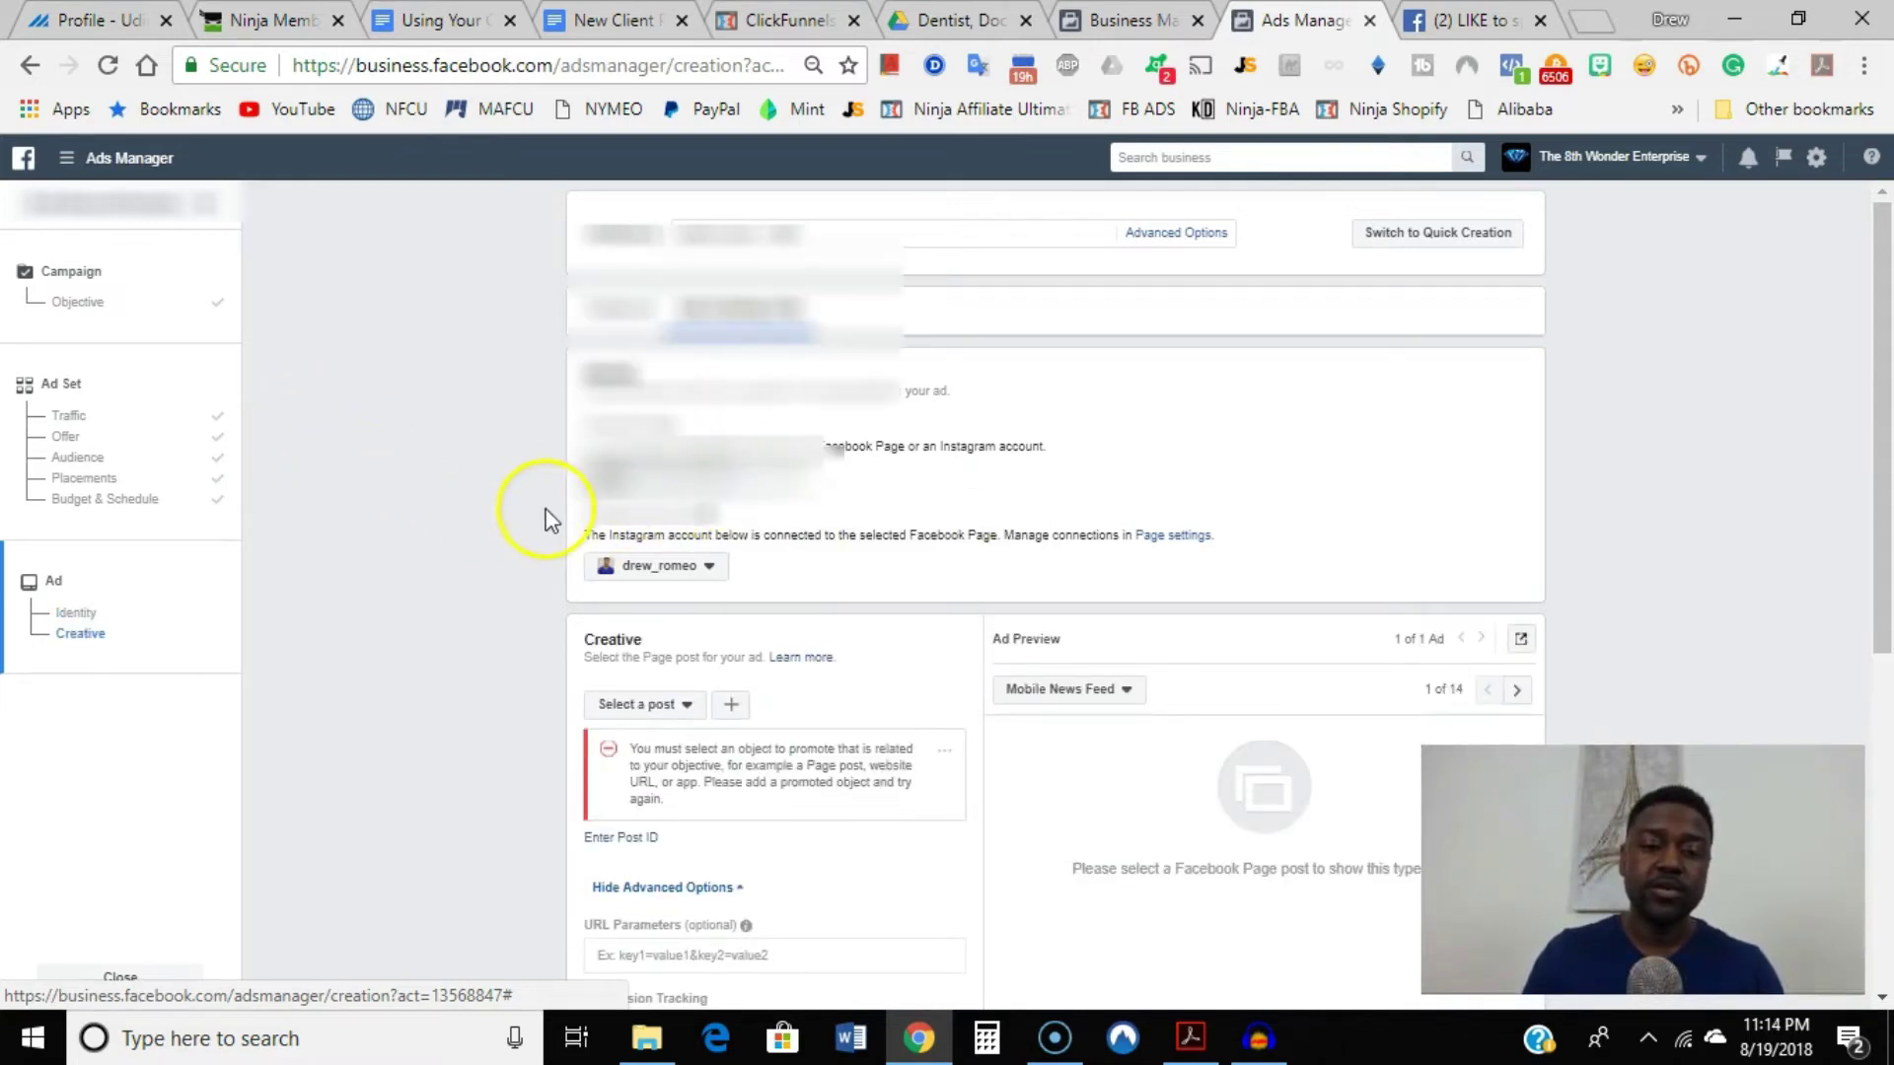
pyautogui.scroll(-2, 536, 485)
pyautogui.scroll(-2, 535, 484)
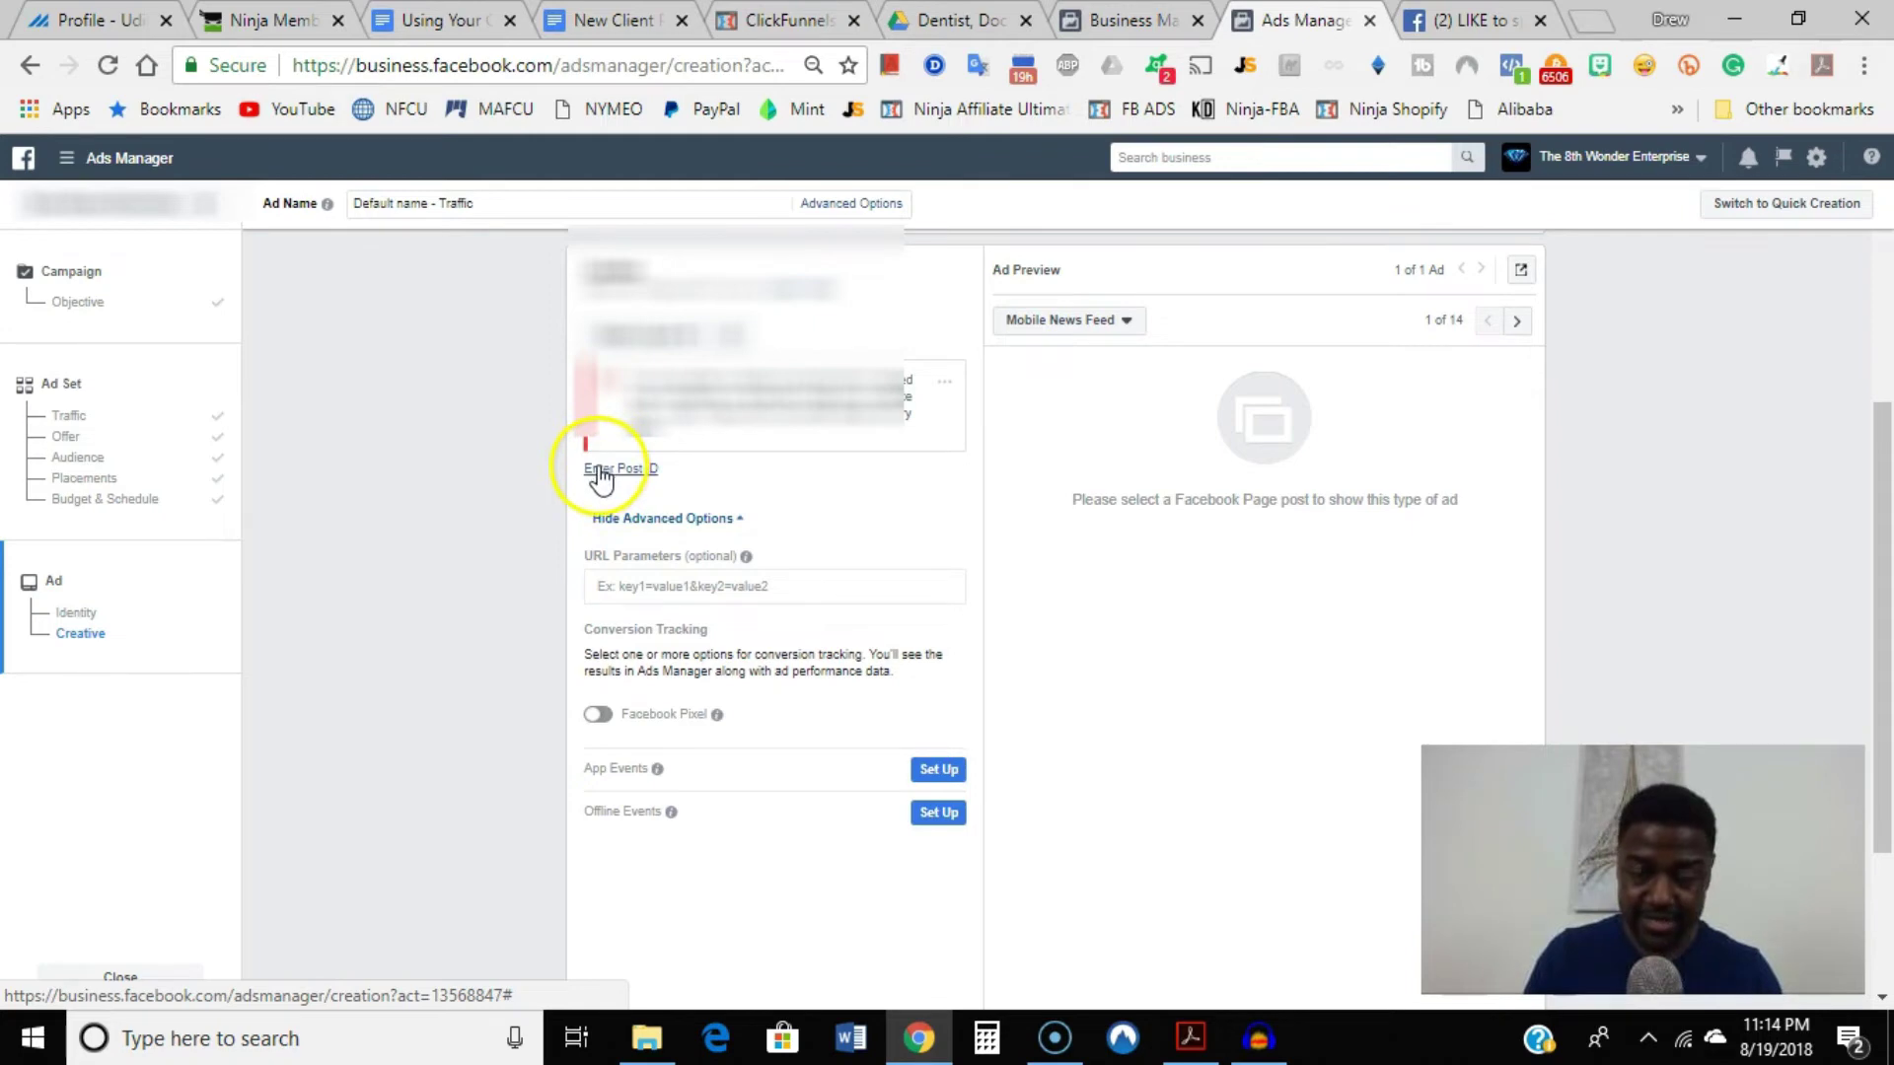
pyautogui.scroll(2, 596, 471)
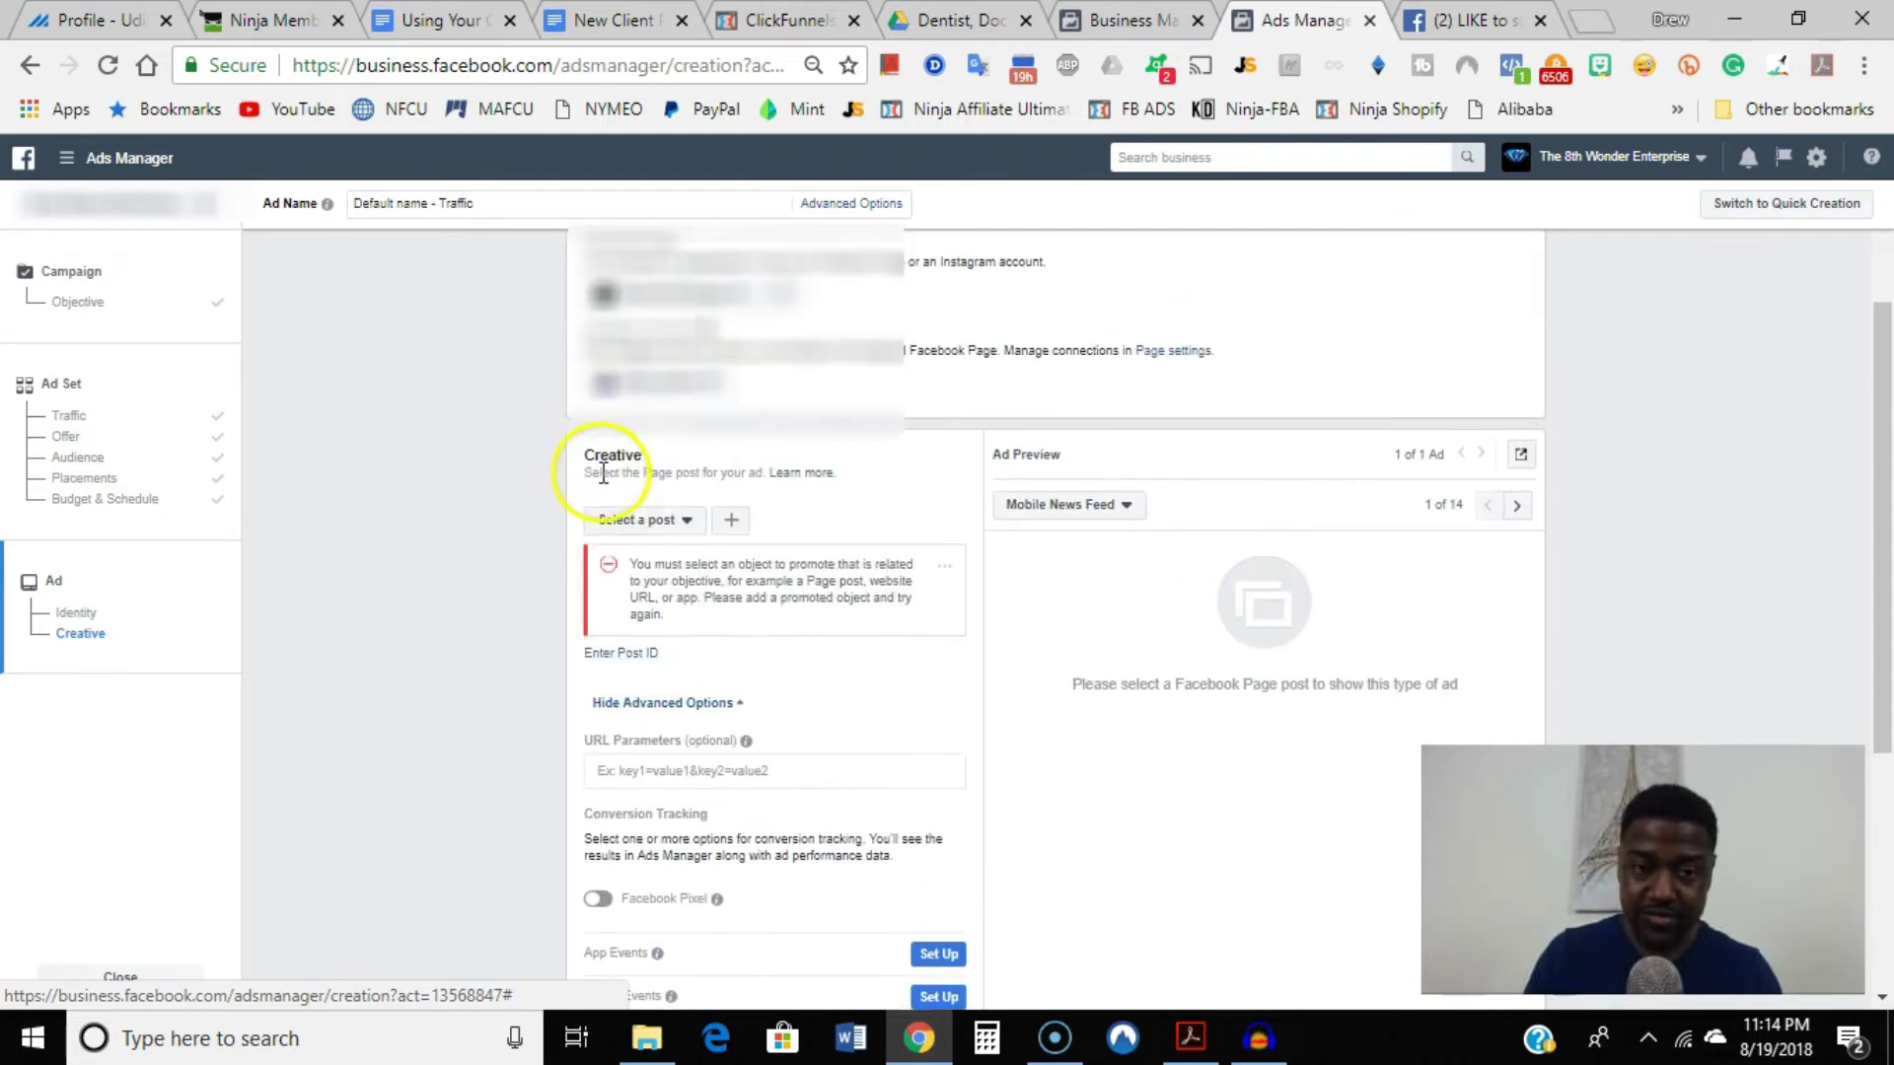
pyautogui.click(625, 658)
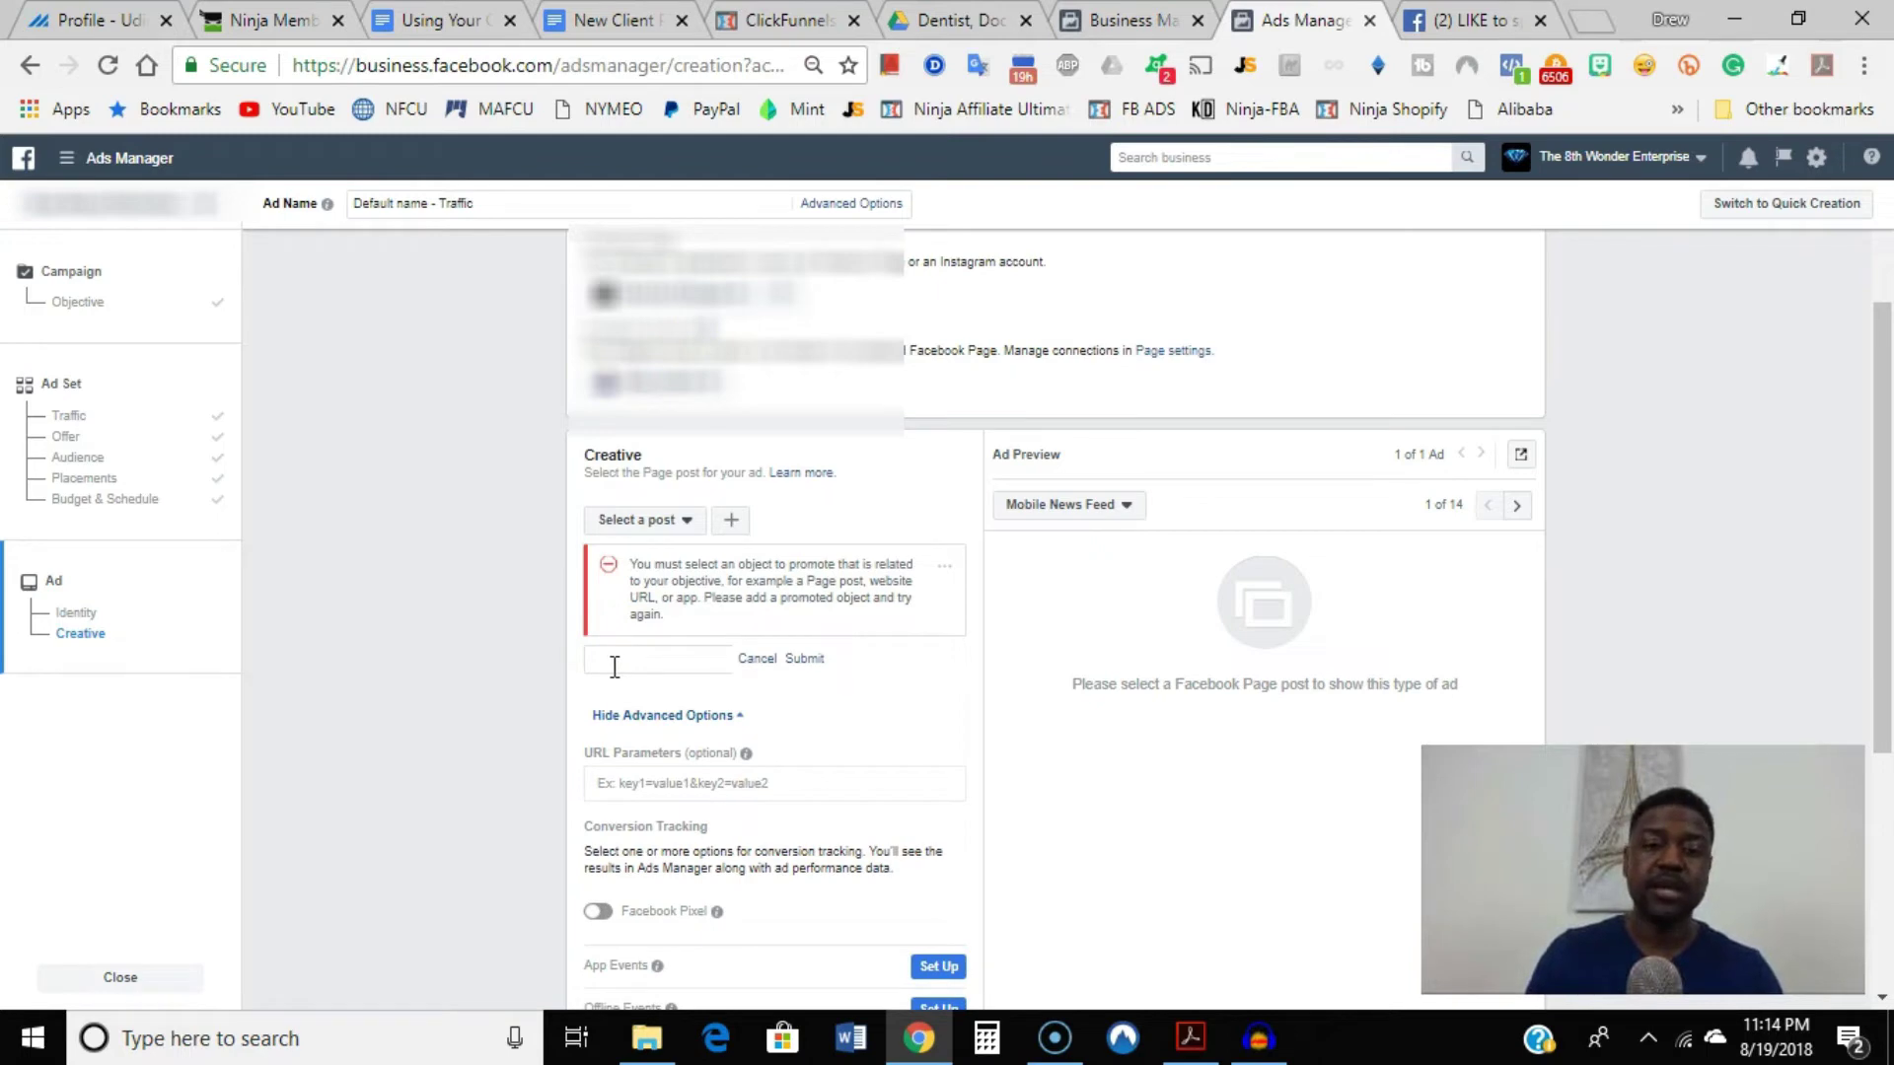
pyautogui.click(611, 663)
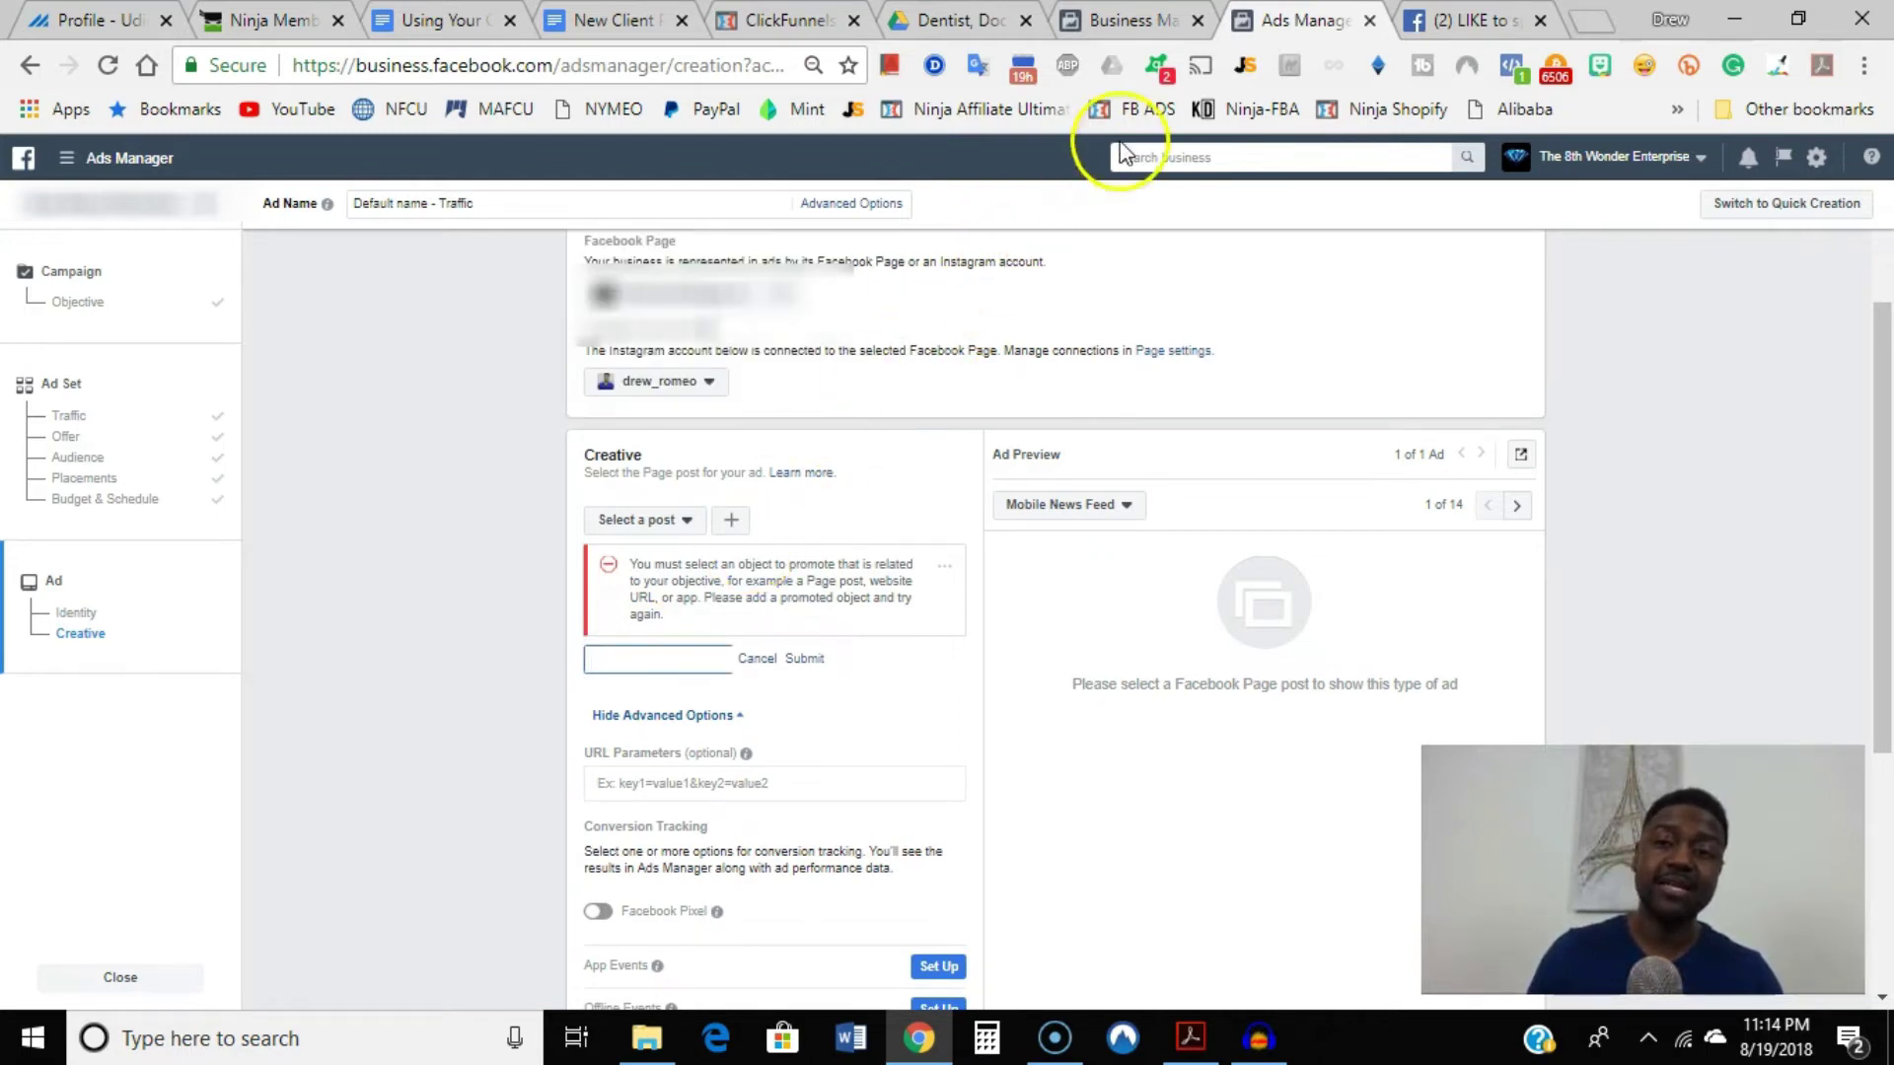
# Step: Copy the post ID from the end of the web address of the "LIKE to spread the LOVE!" Facebook post
pyautogui.click(1468, 21)
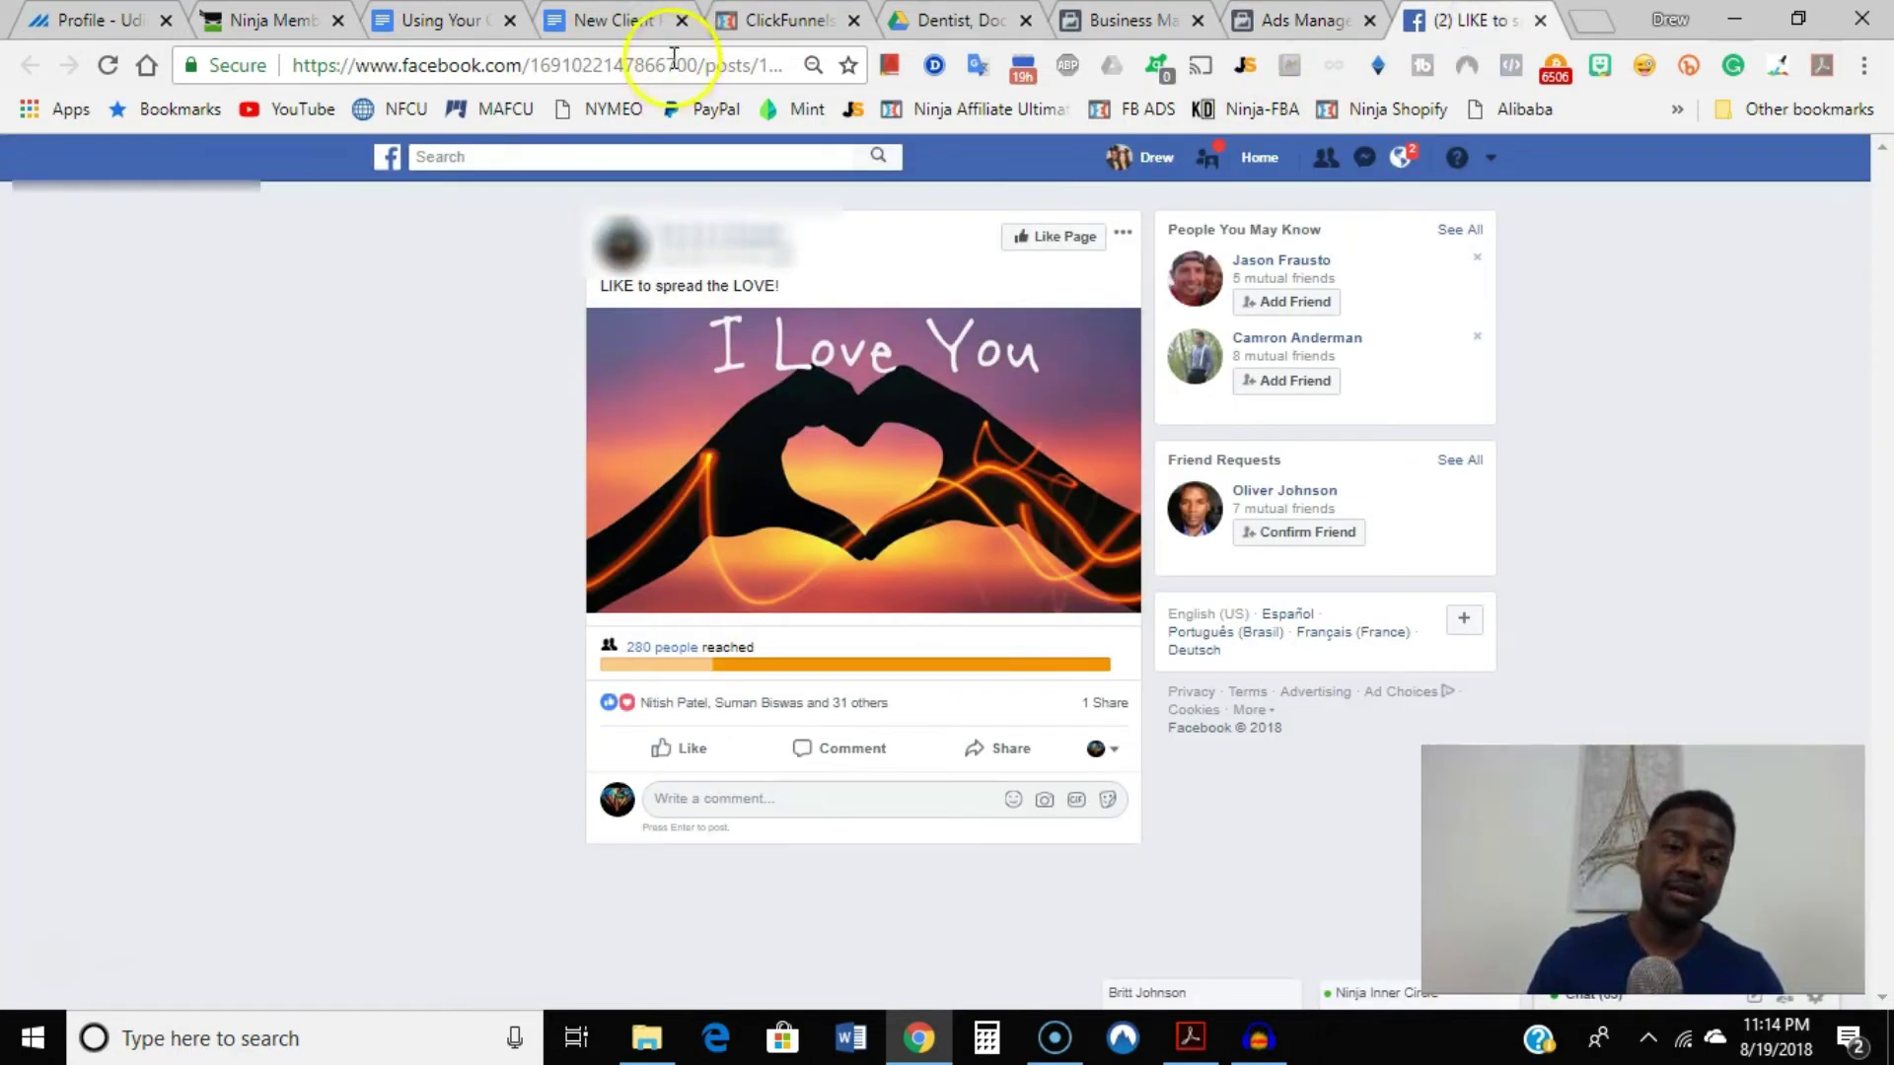
pyautogui.moveTo(673, 65); pyautogui.dragTo(934, 87)
pyautogui.click(708, 65)
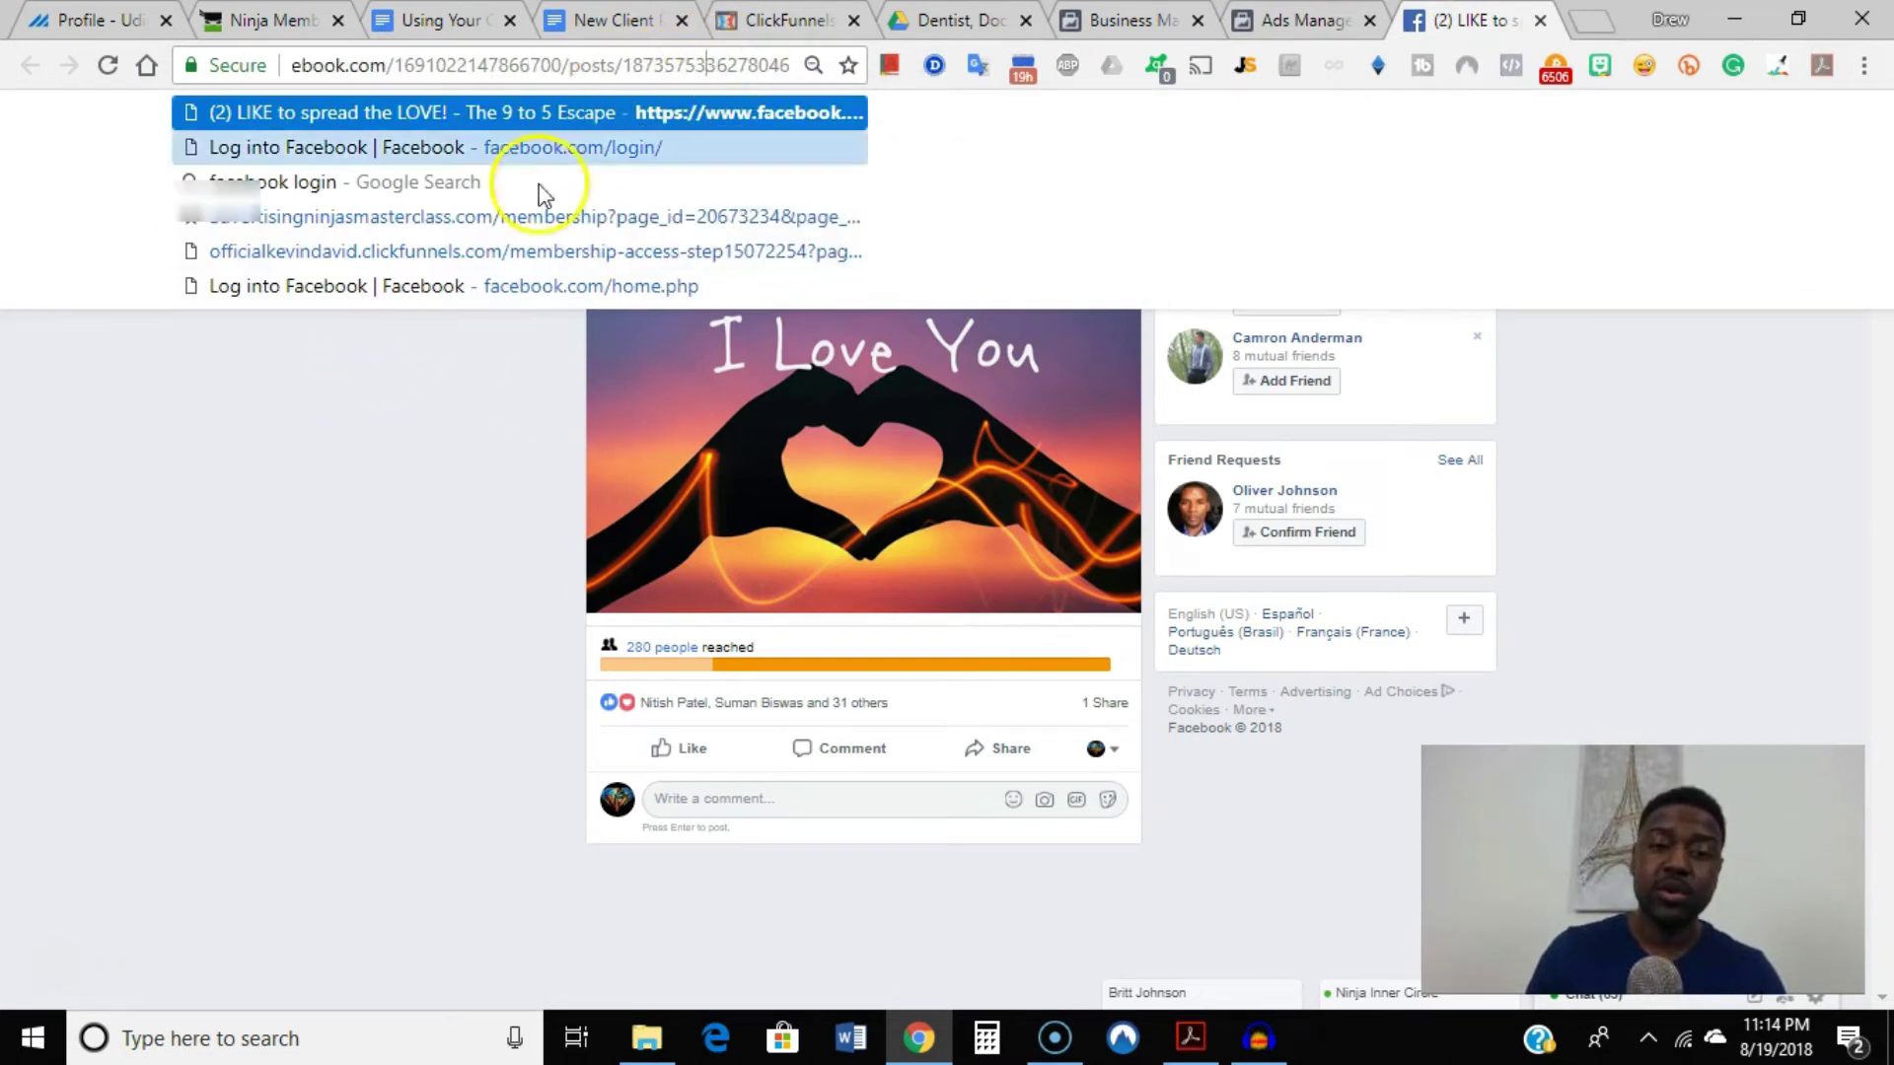
pyautogui.moveTo(623, 65); pyautogui.dragTo(817, 86)
pyautogui.hotkey('ctrl', 'c')
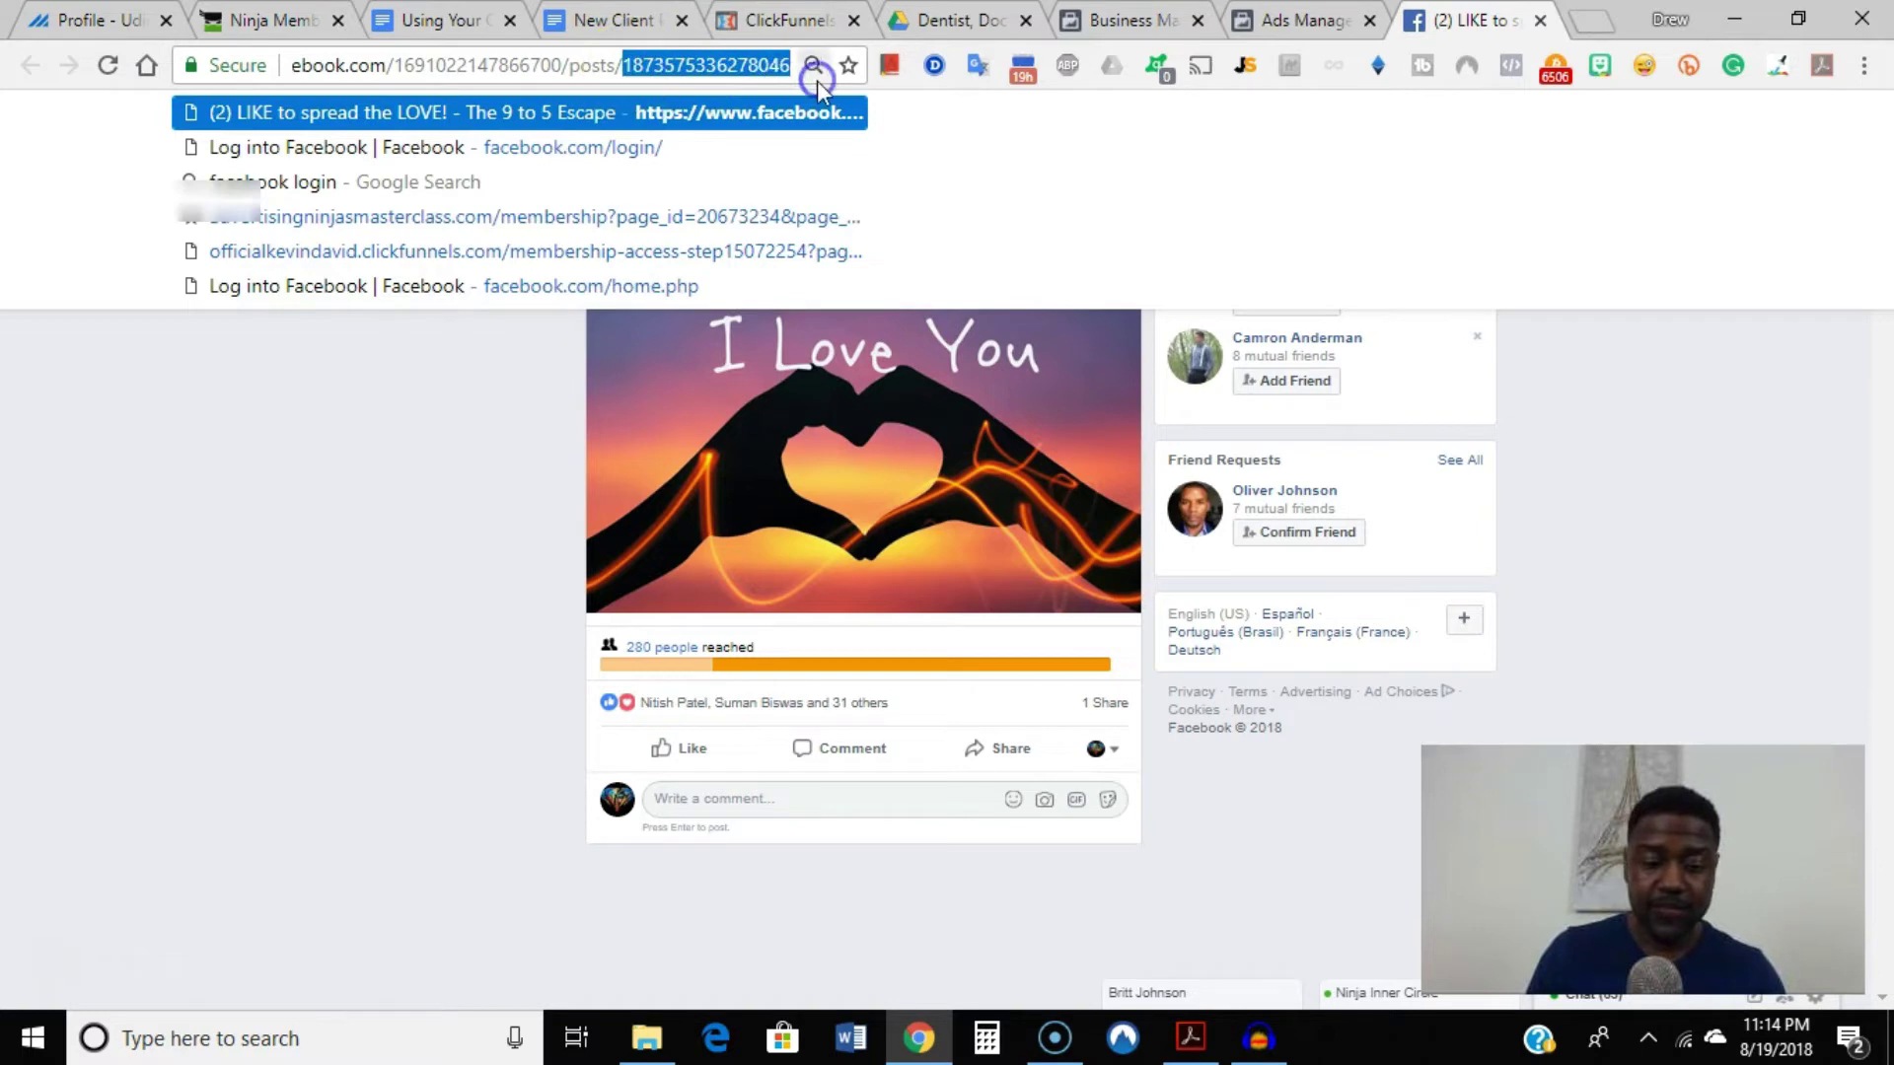
pyautogui.click(522, 363)
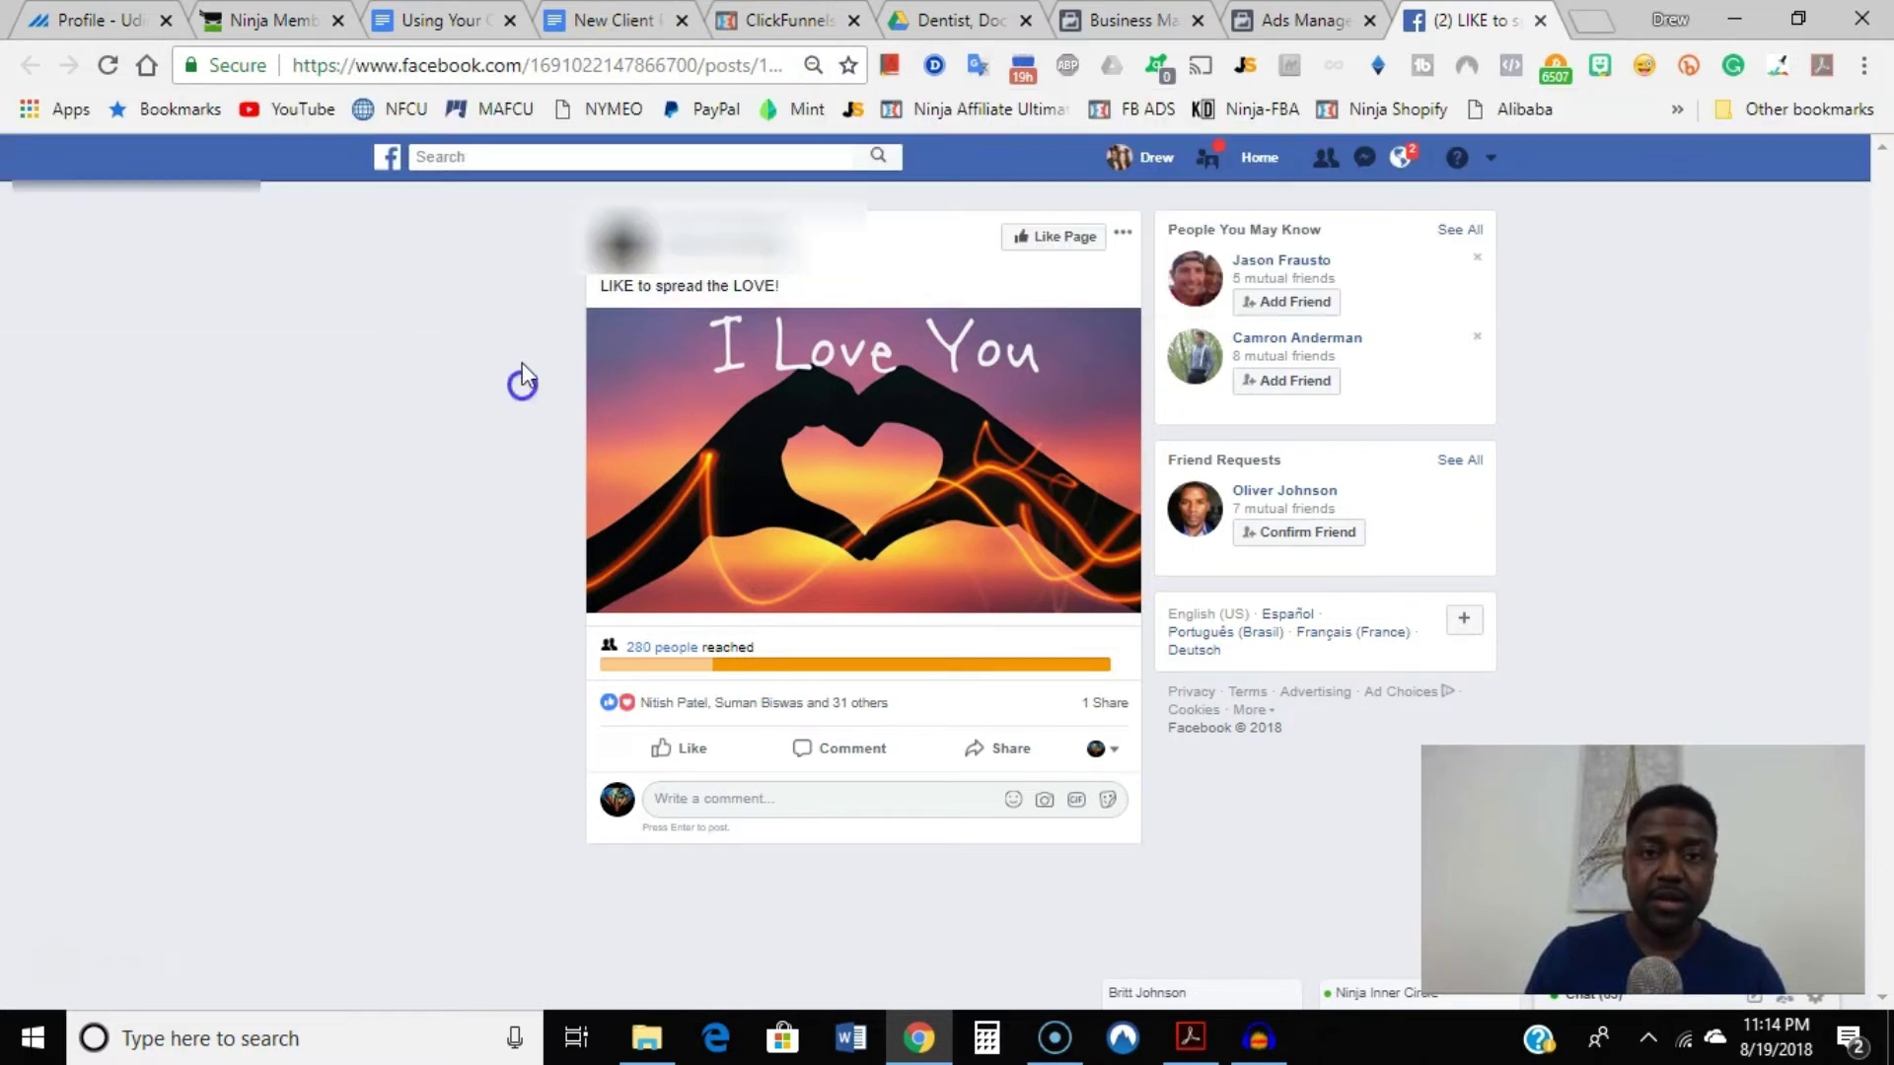
# Step: Return to Ads Manager, enter the copied post ID in the ad creative, submit it and check the ad preview
pyautogui.click(1292, 21)
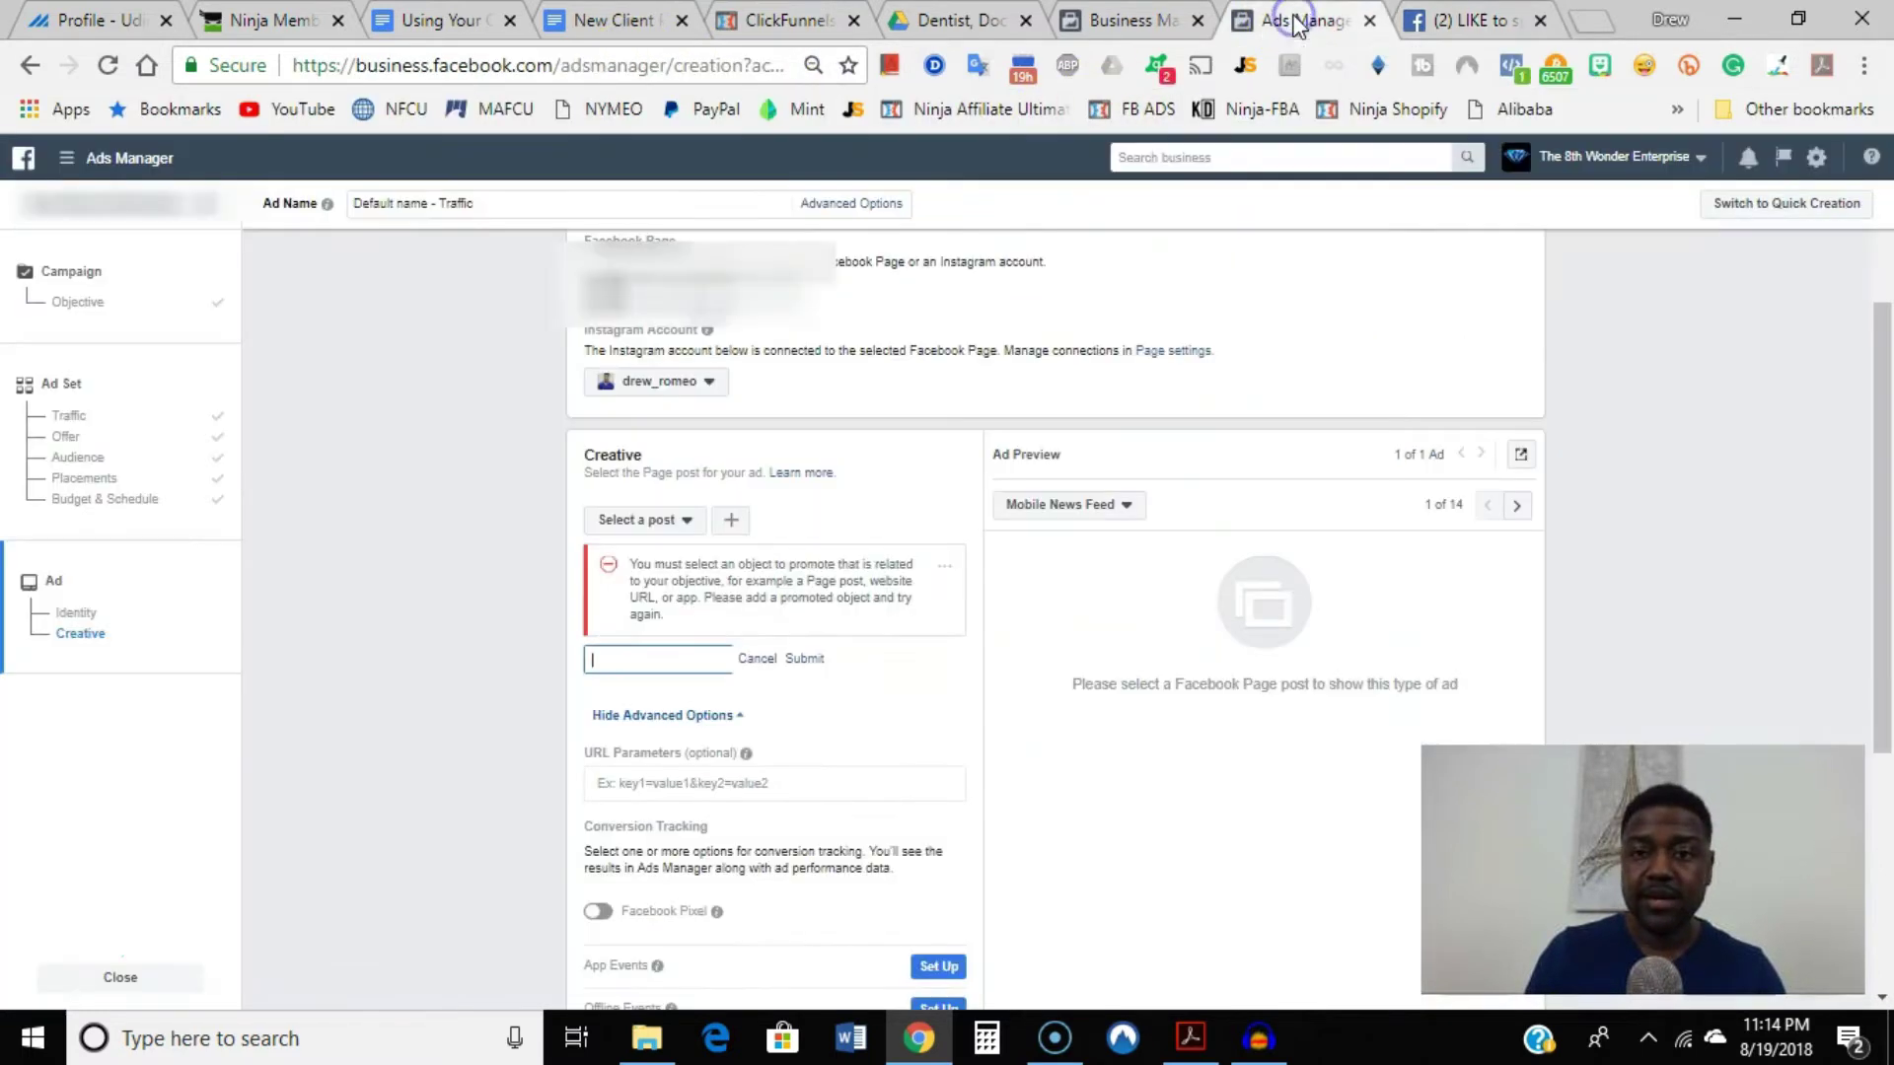
pyautogui.click(690, 655)
pyautogui.hotkey('ctrl', 'v')
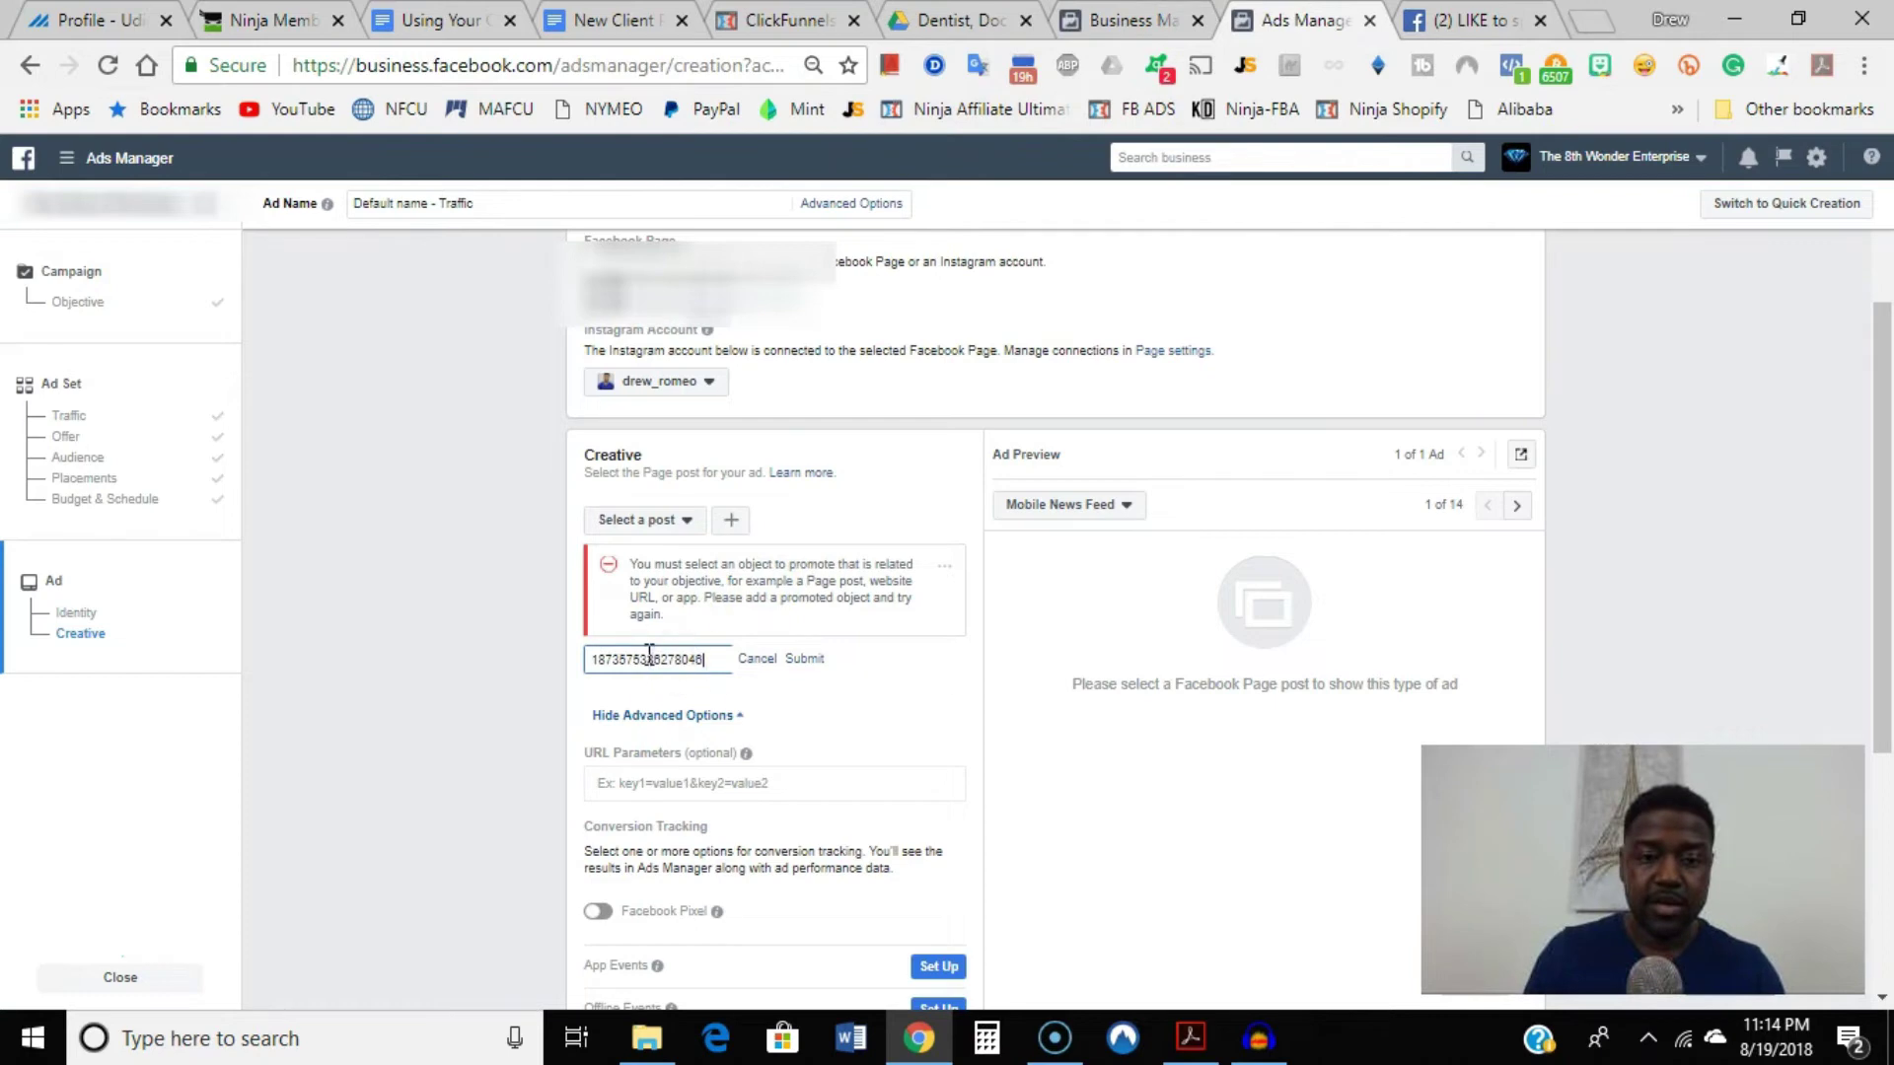
pyautogui.click(802, 659)
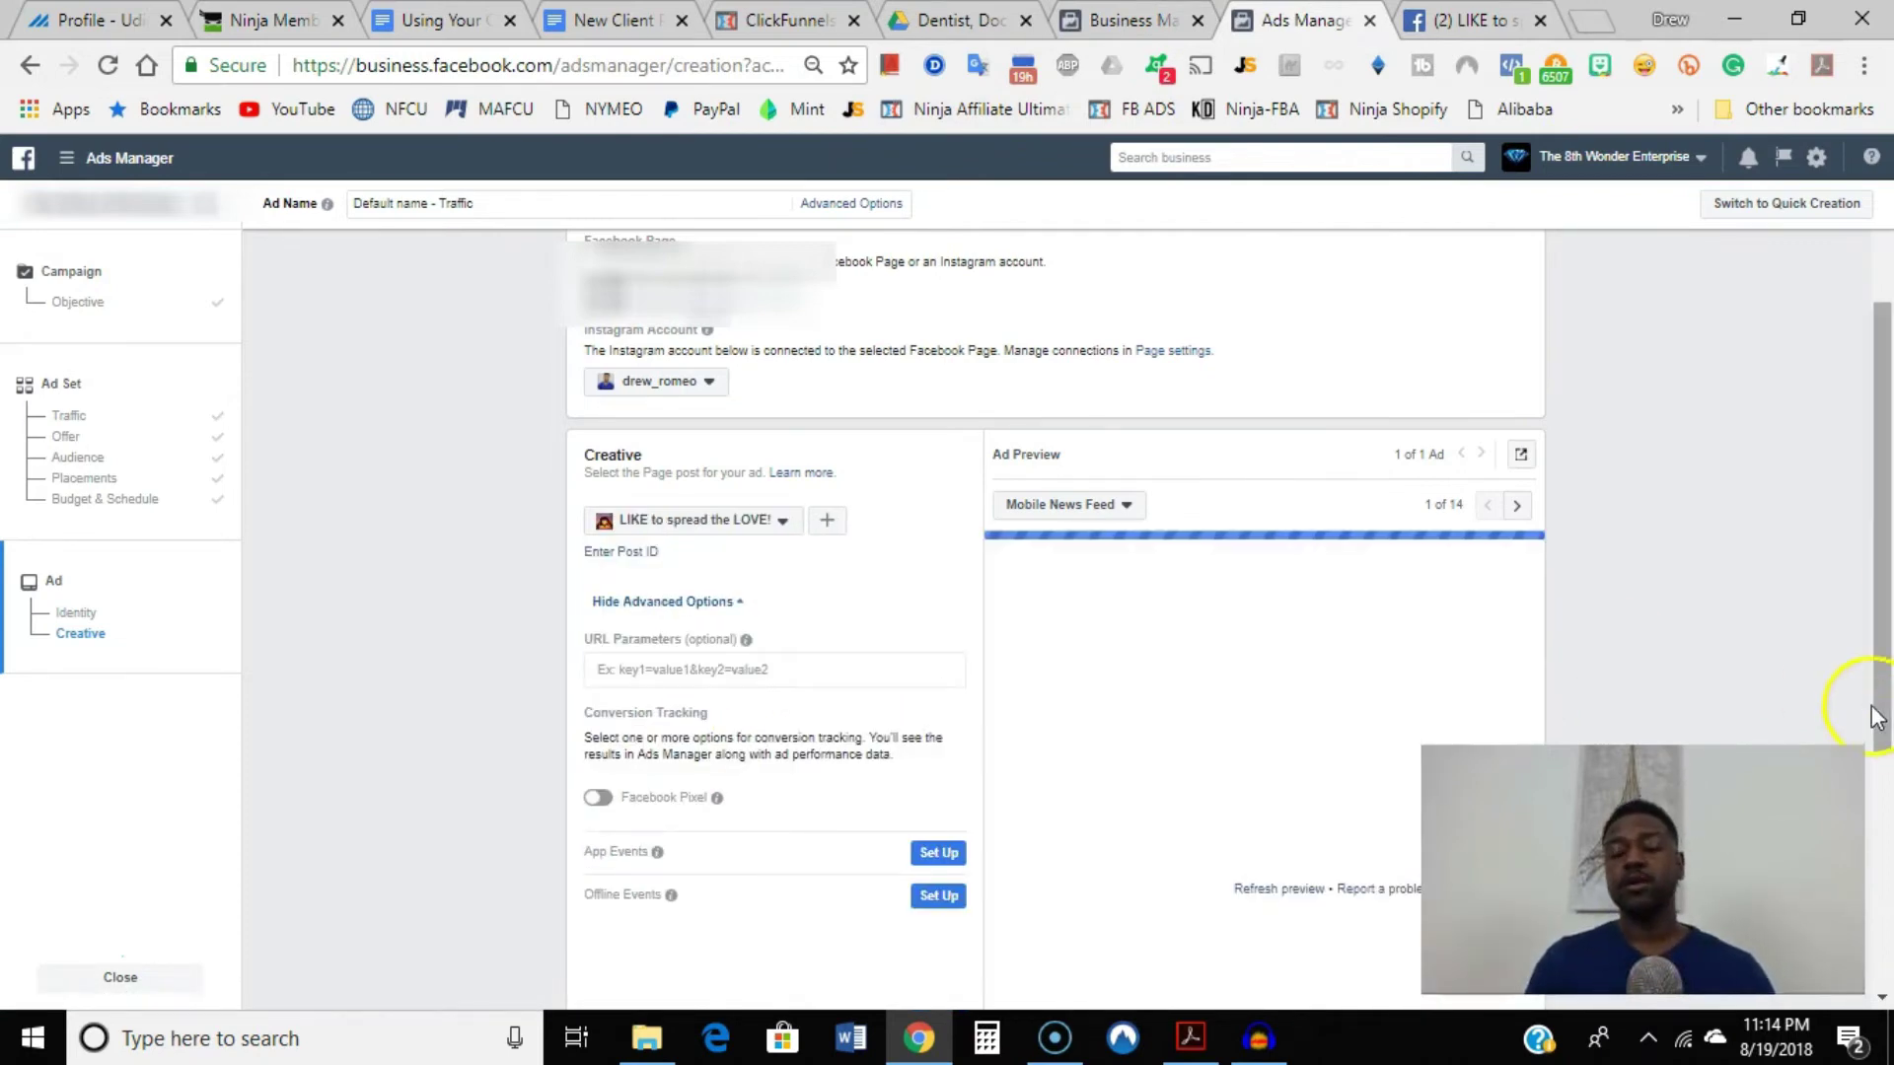
pyautogui.scroll(-2, 1874, 715)
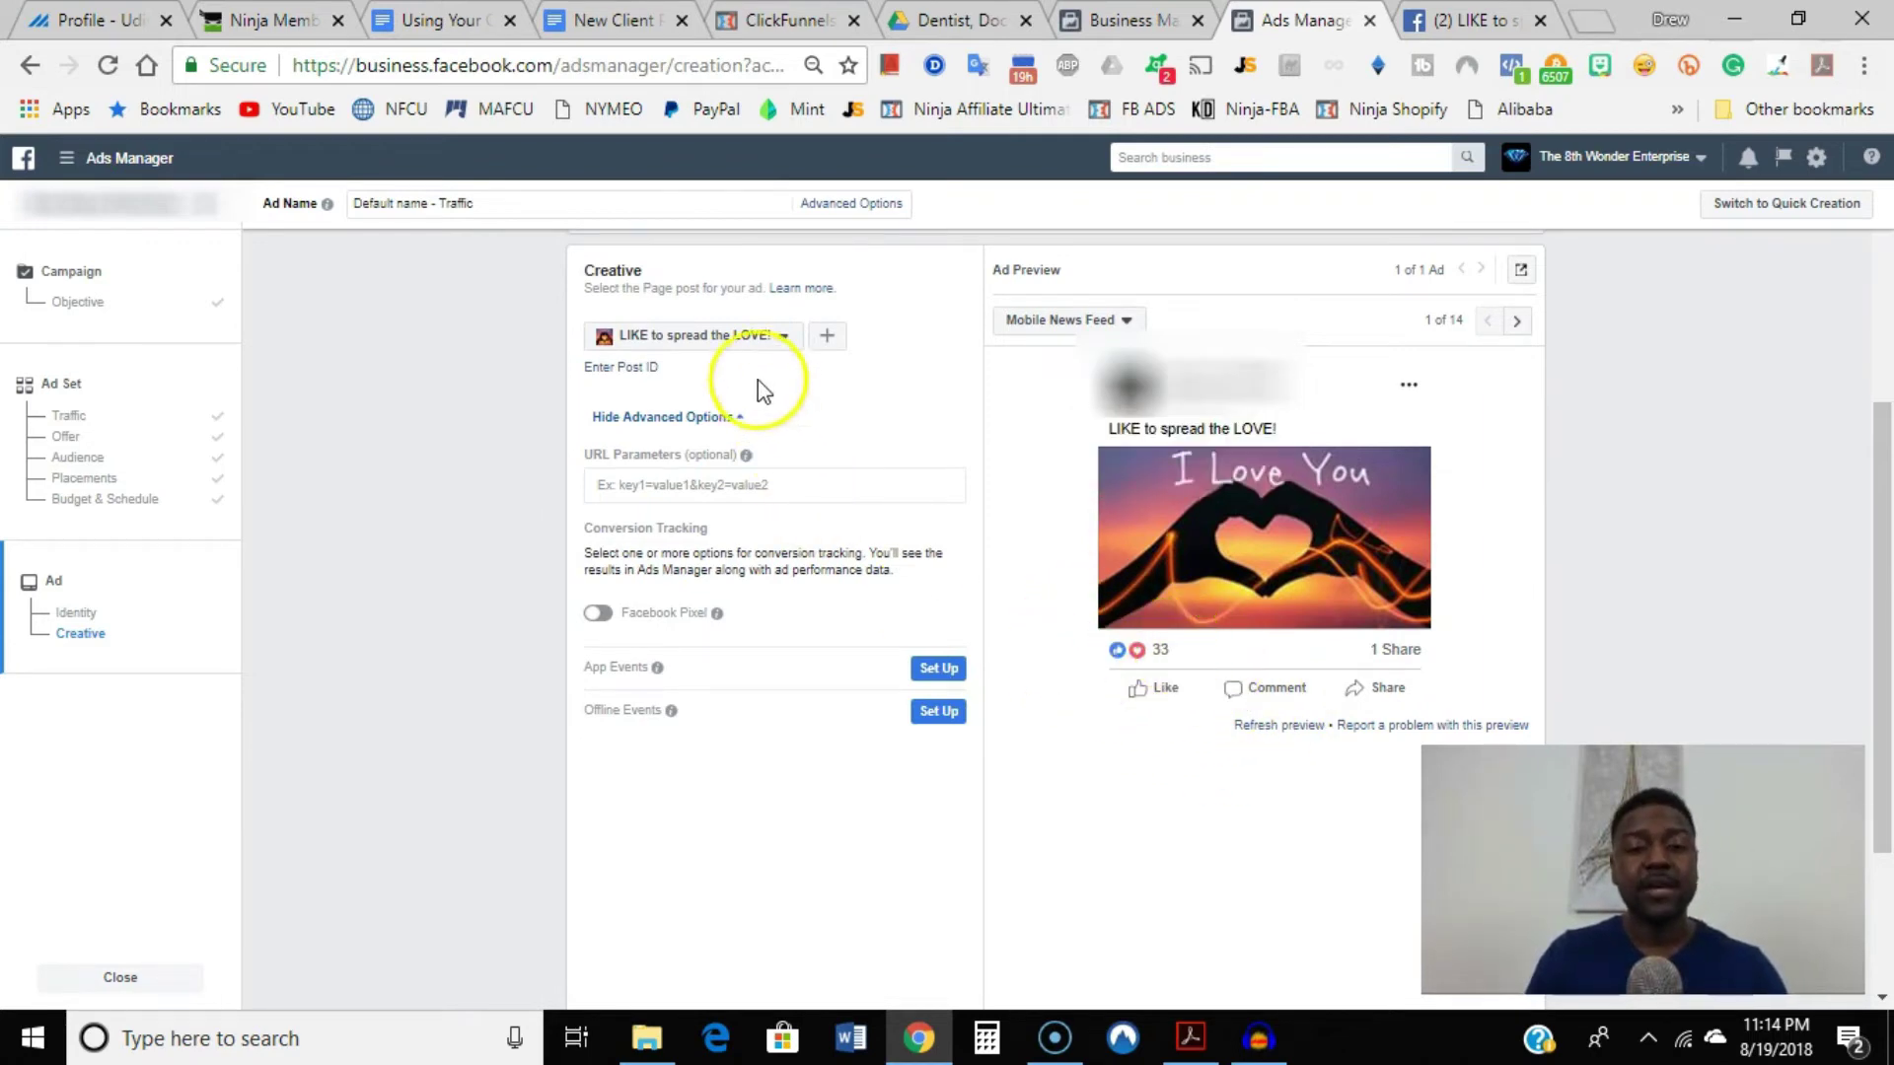
# Step: Try to confirm the finished ad built on the existing "LIKE to spread the LOVE!" post
pyautogui.moveTo(749, 445)
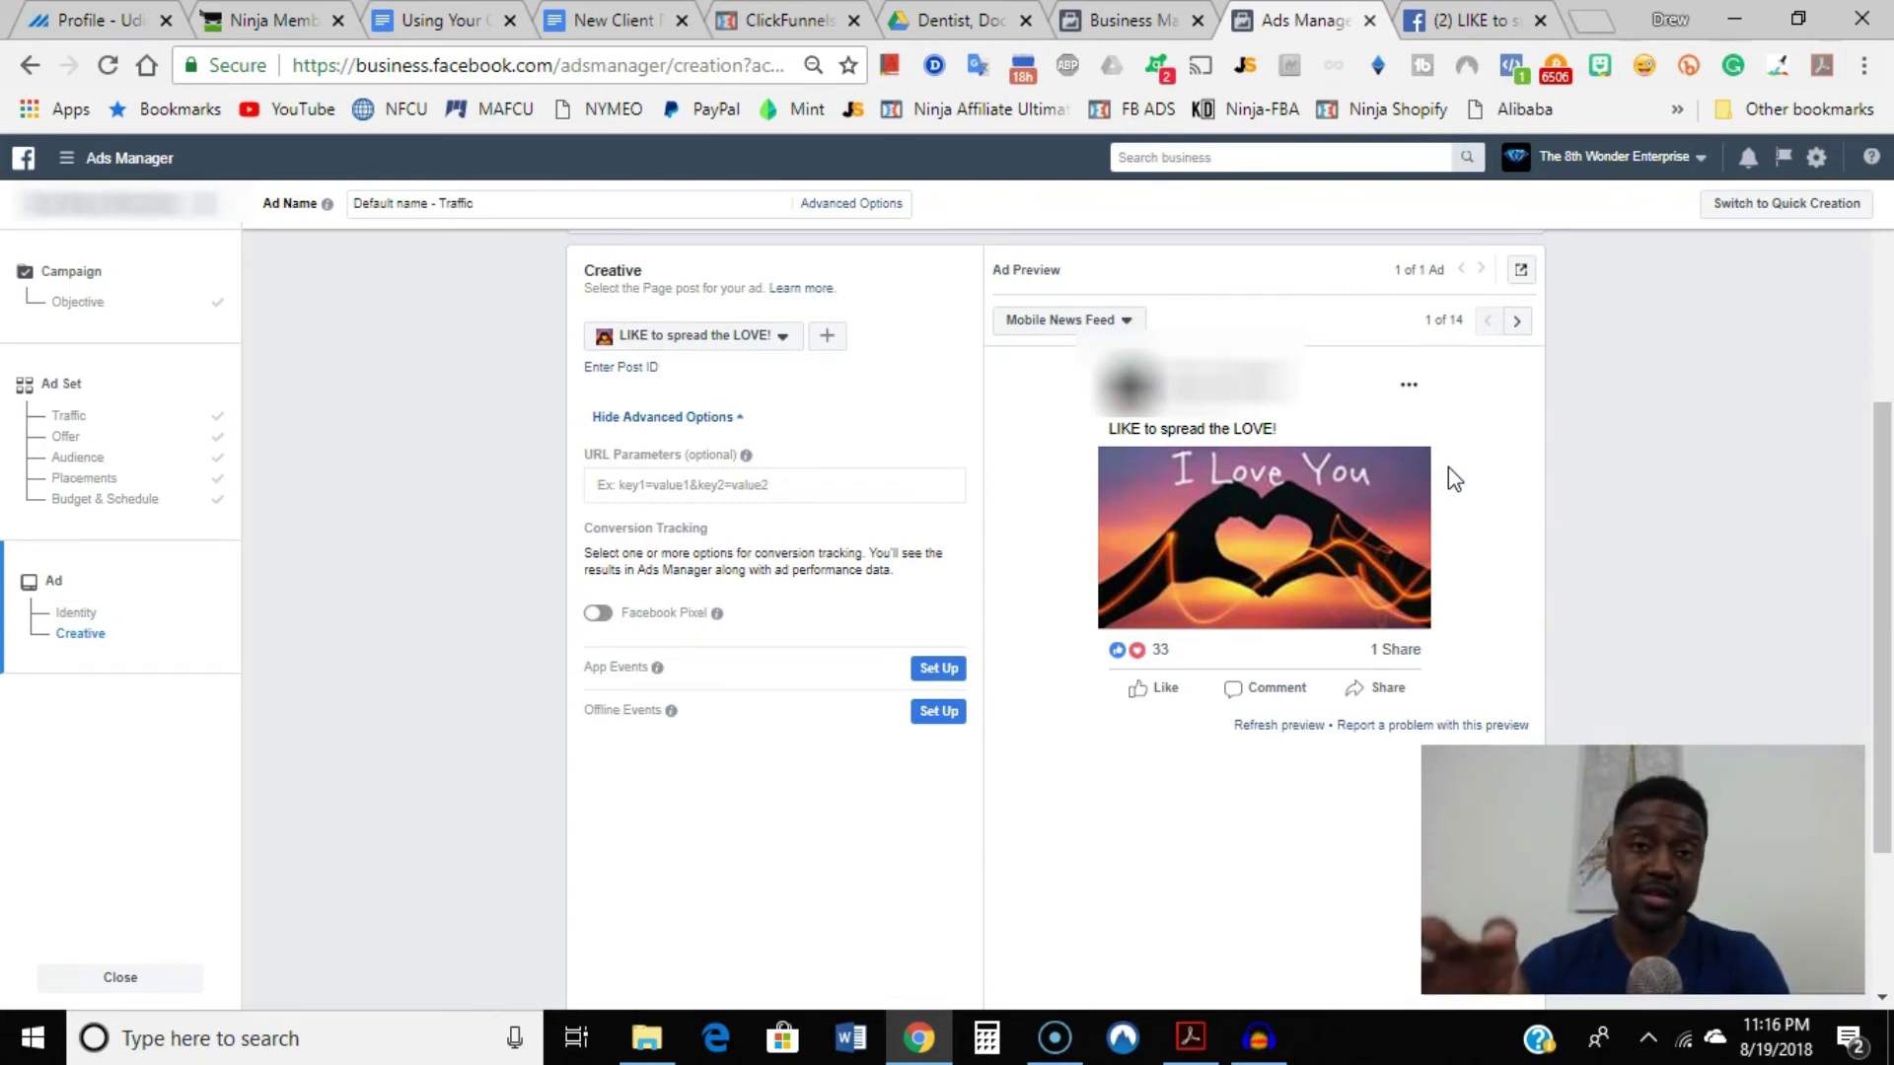
pyautogui.click(1193, 877)
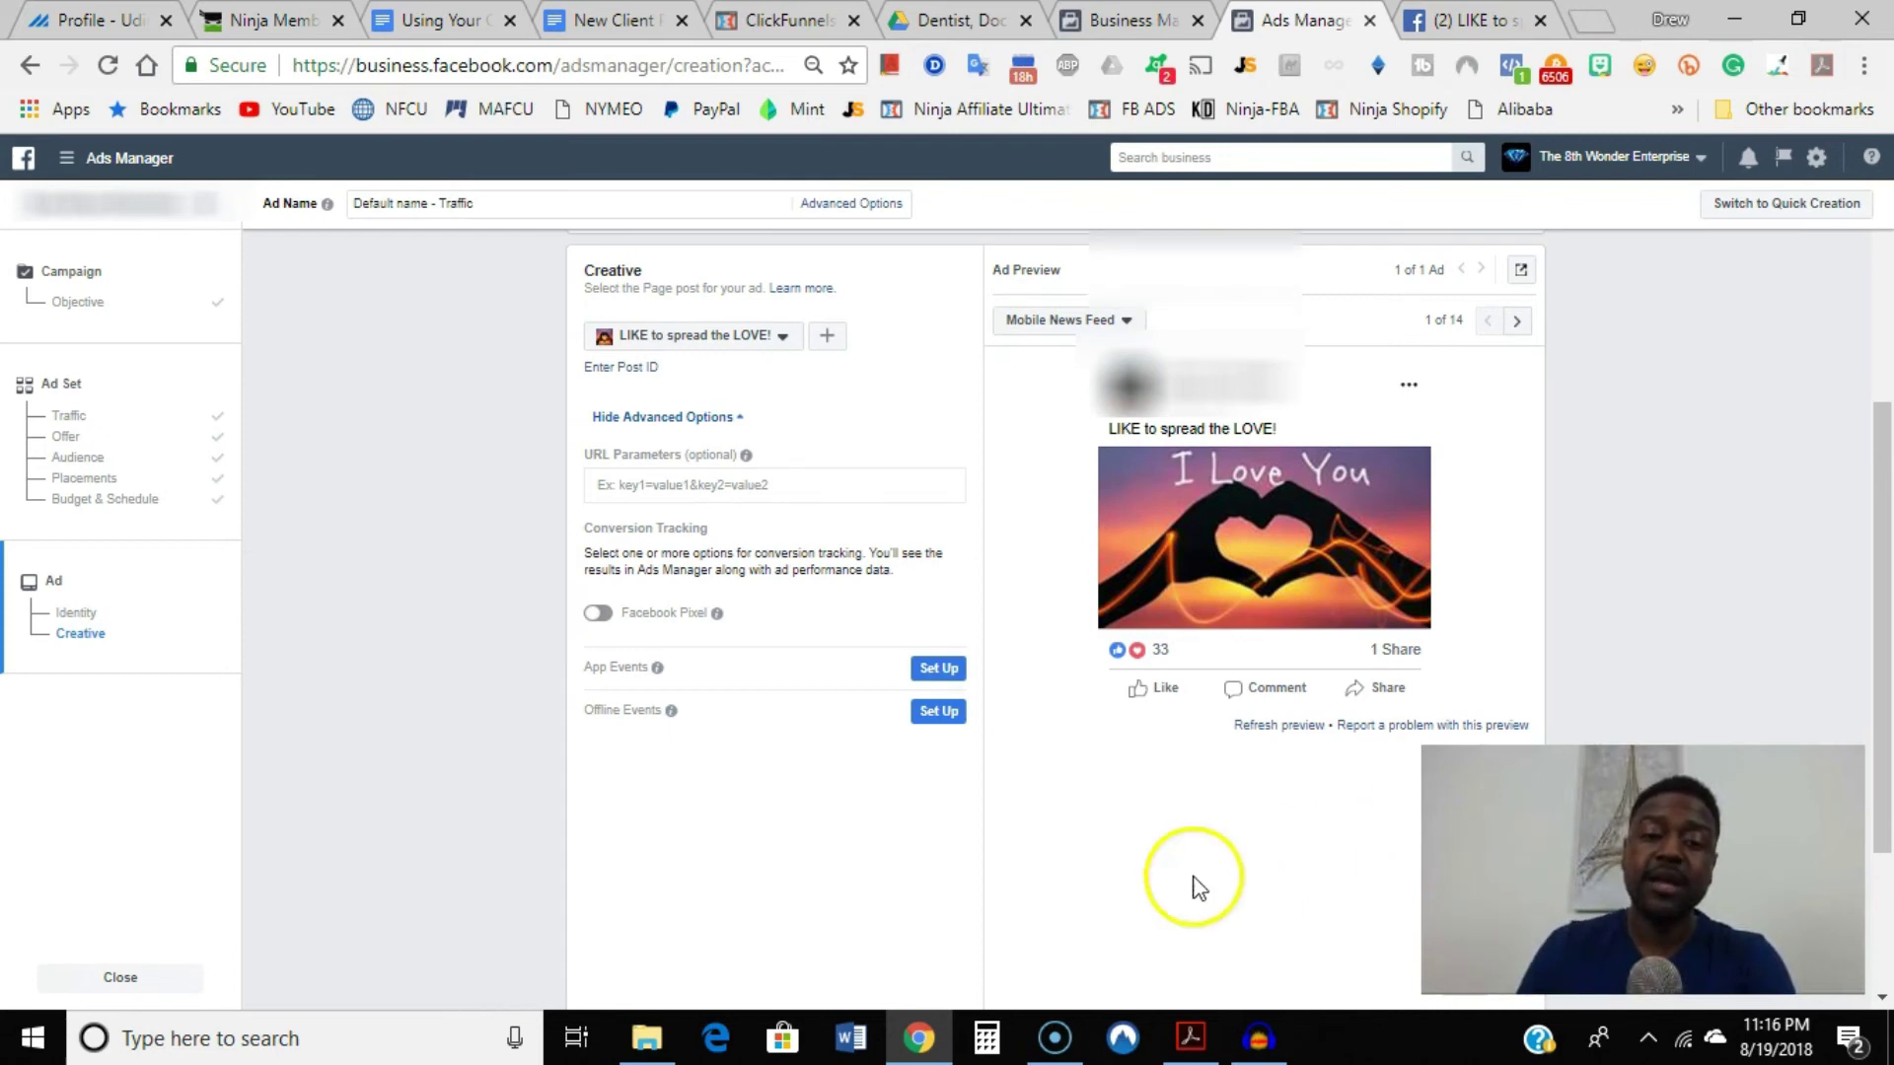
pyautogui.scroll(-1, 908, 722)
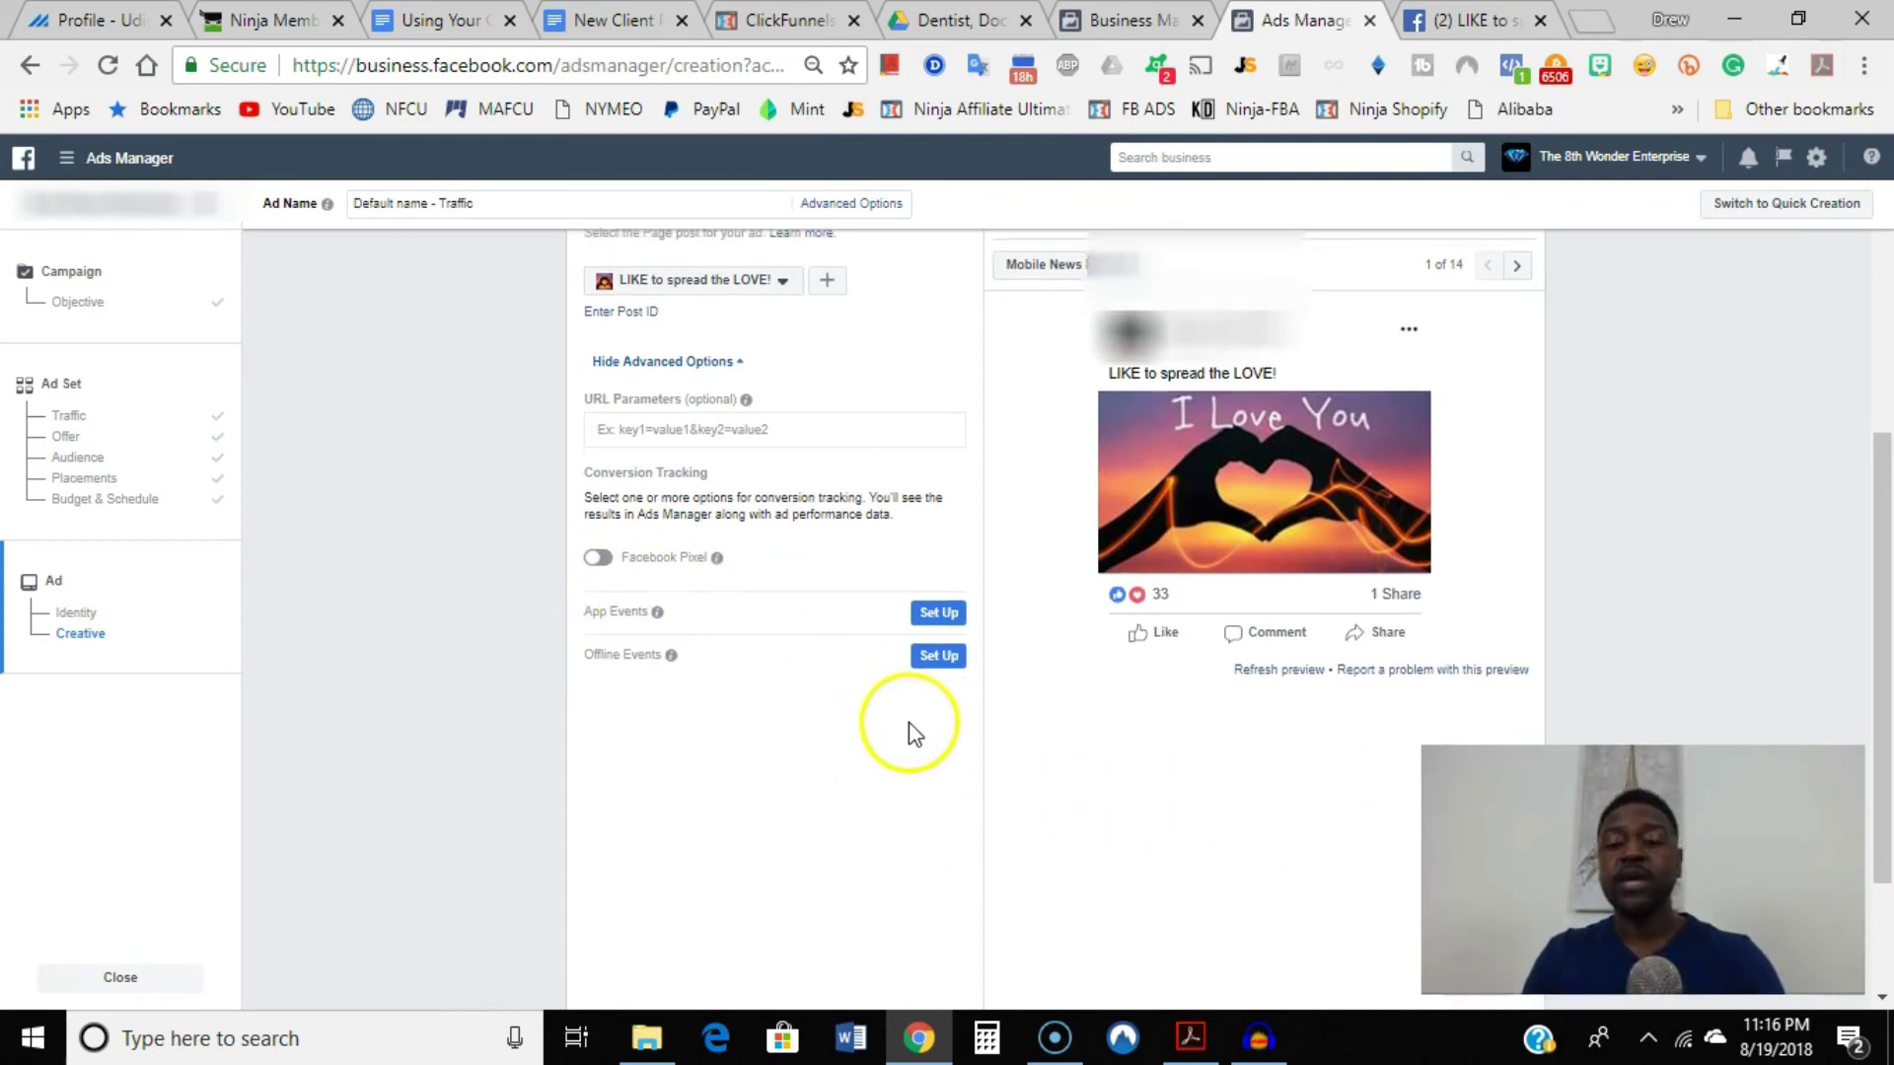
pyautogui.scroll(-1, 908, 722)
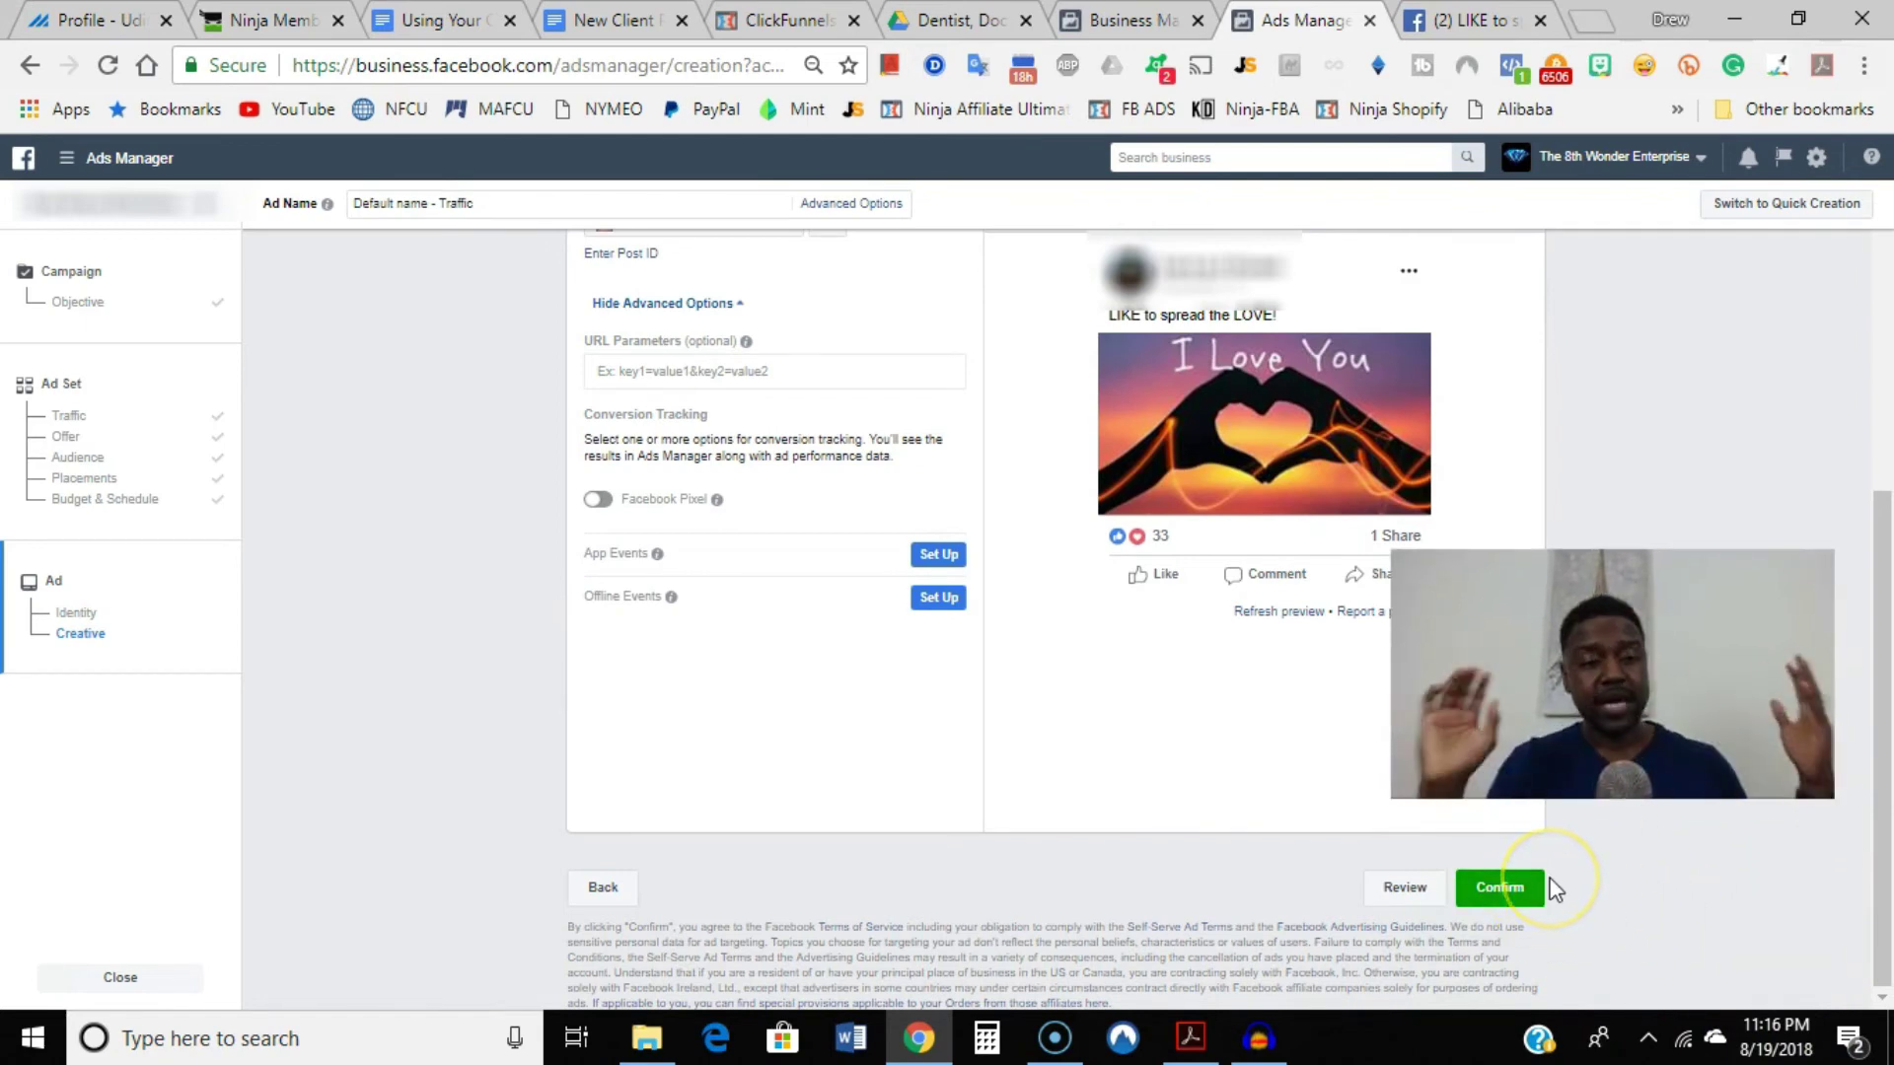
pyautogui.click(1509, 892)
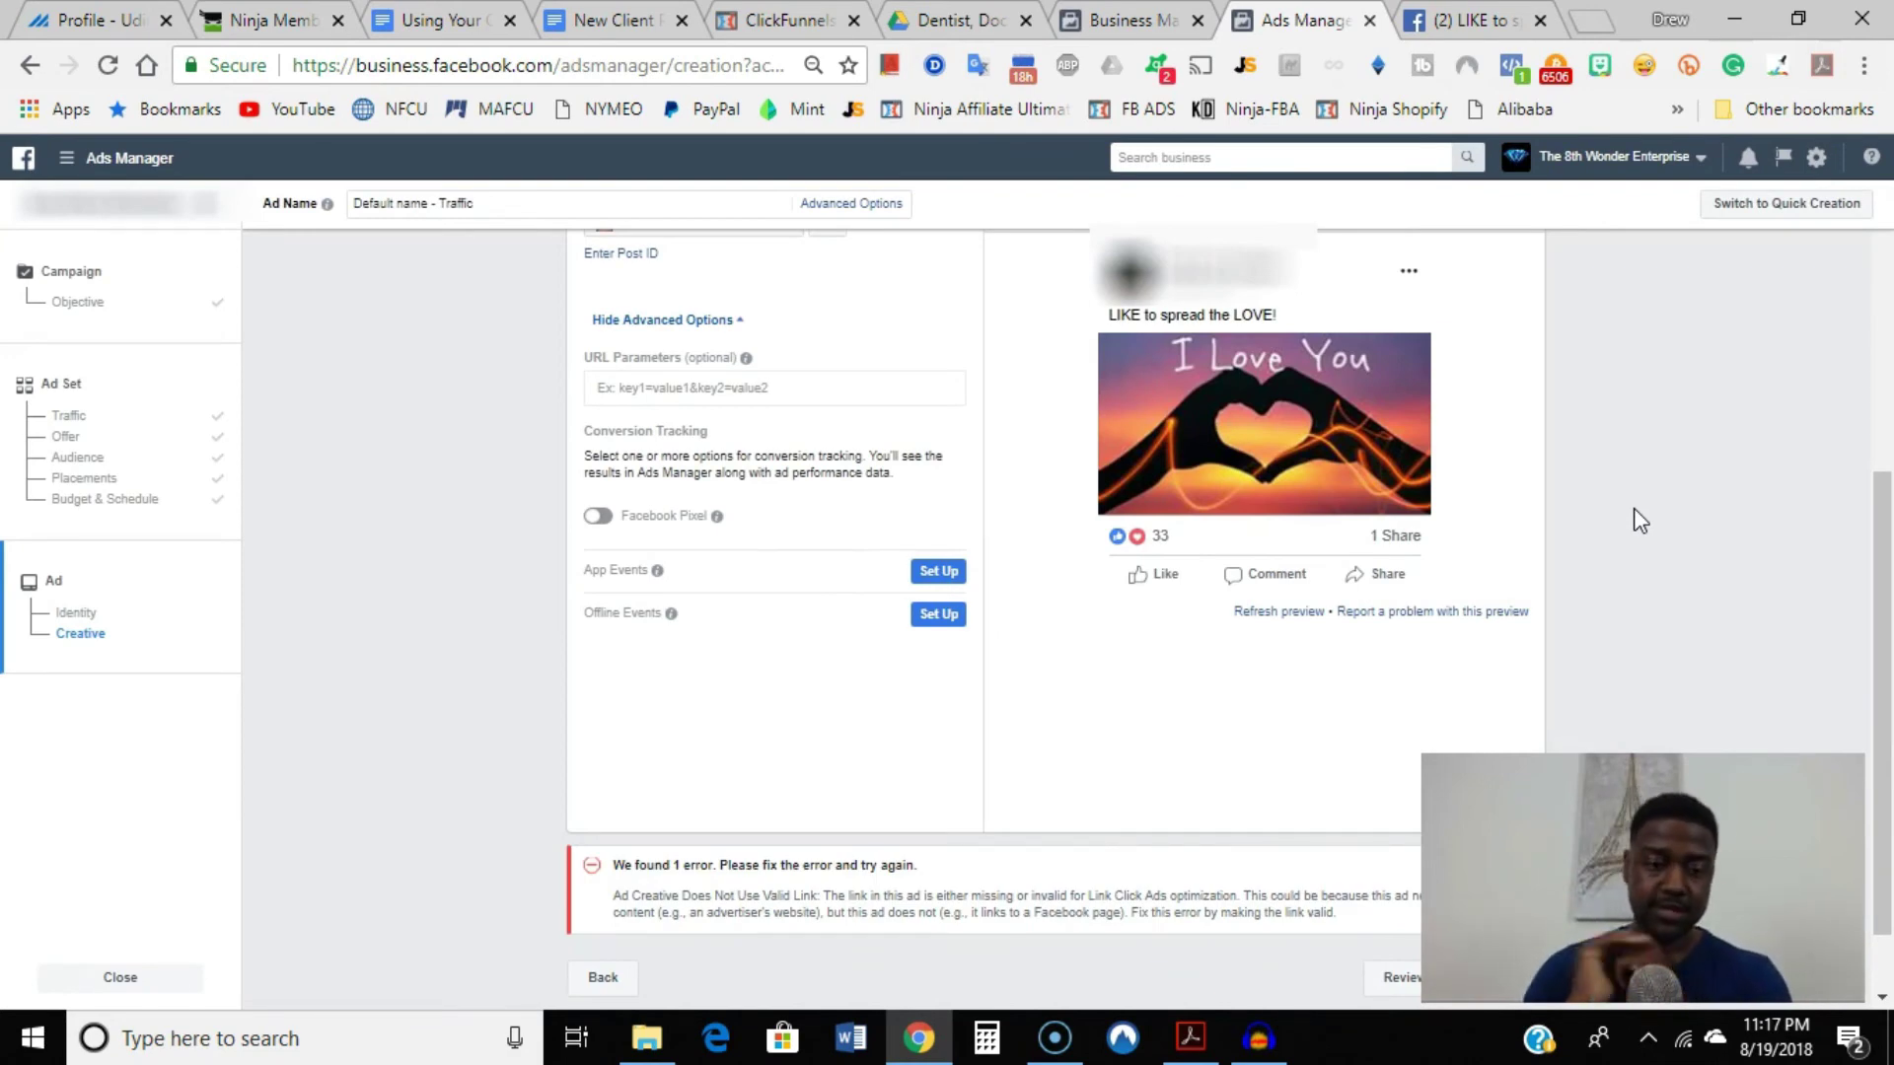
# Step: Examine the ad's identity, creative and URL Parameters settings for the cause of the link error
pyautogui.scroll(5, 933, 520)
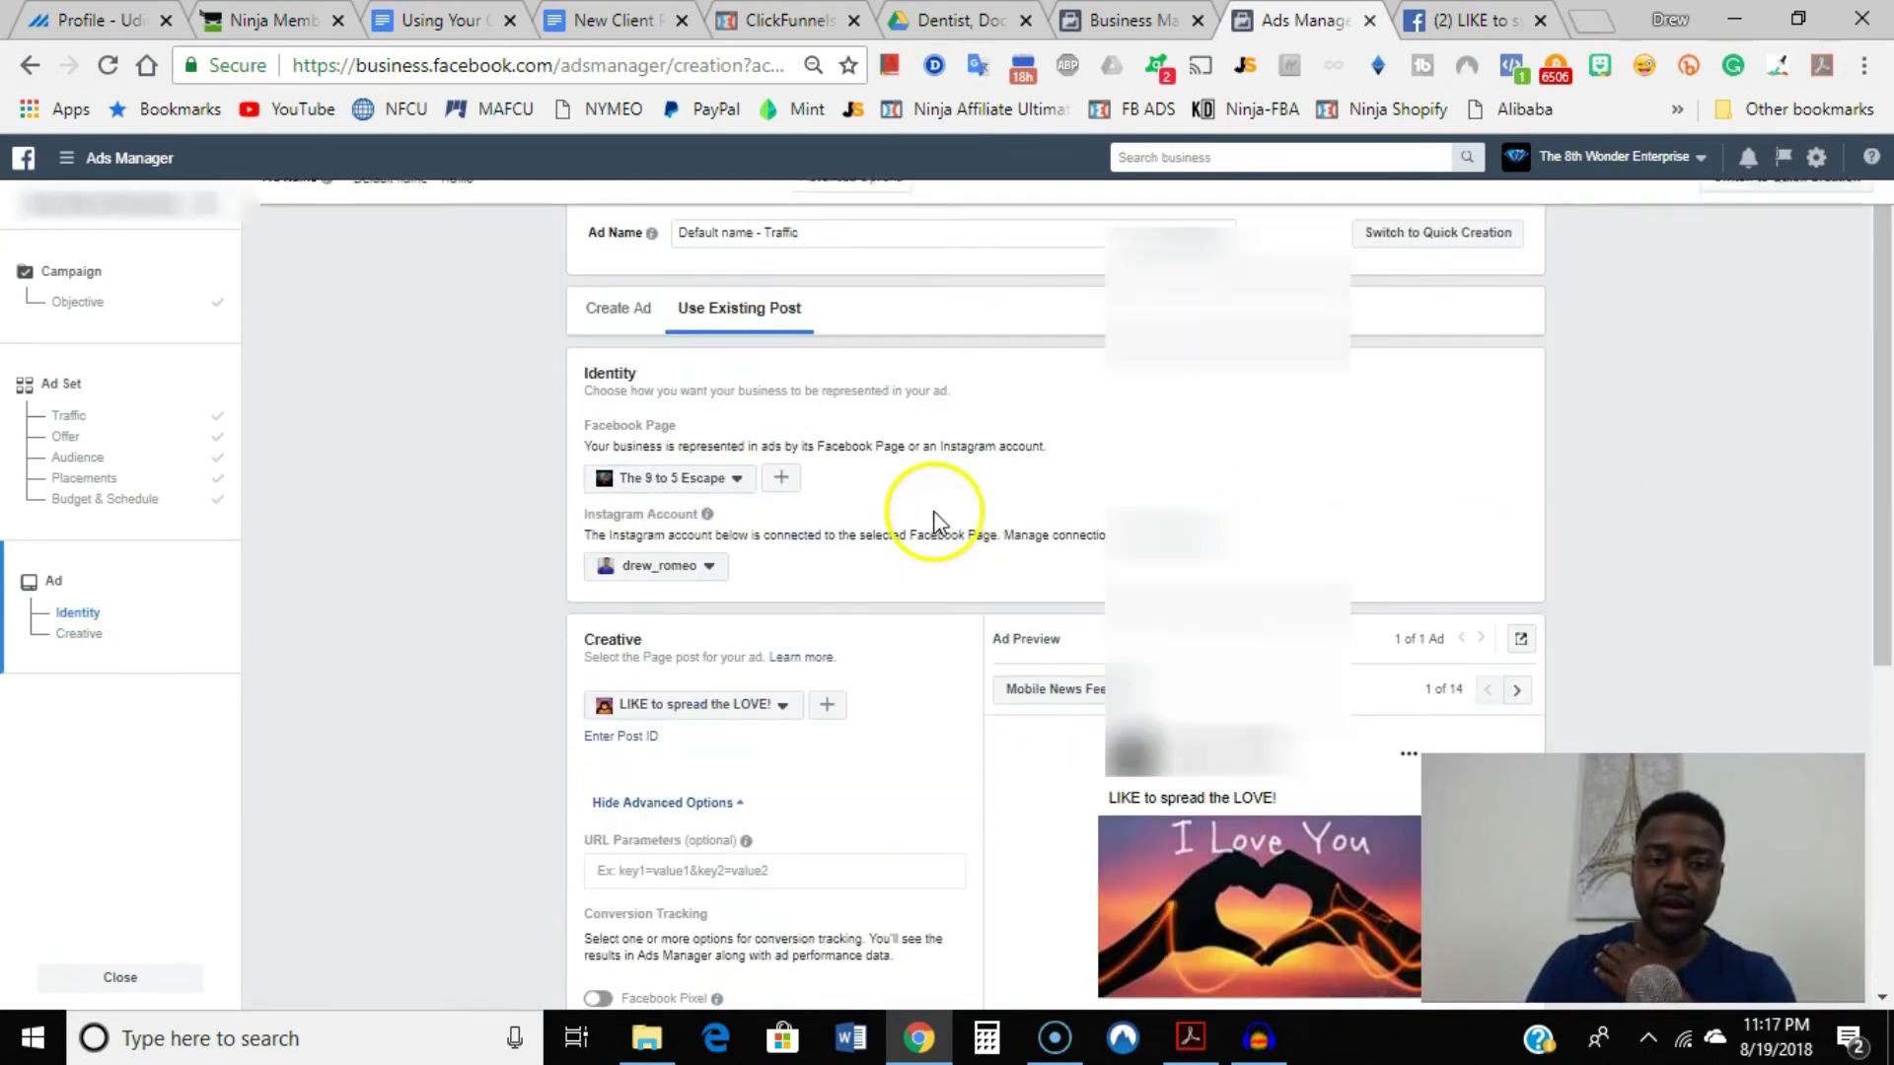
pyautogui.scroll(-1, 918, 592)
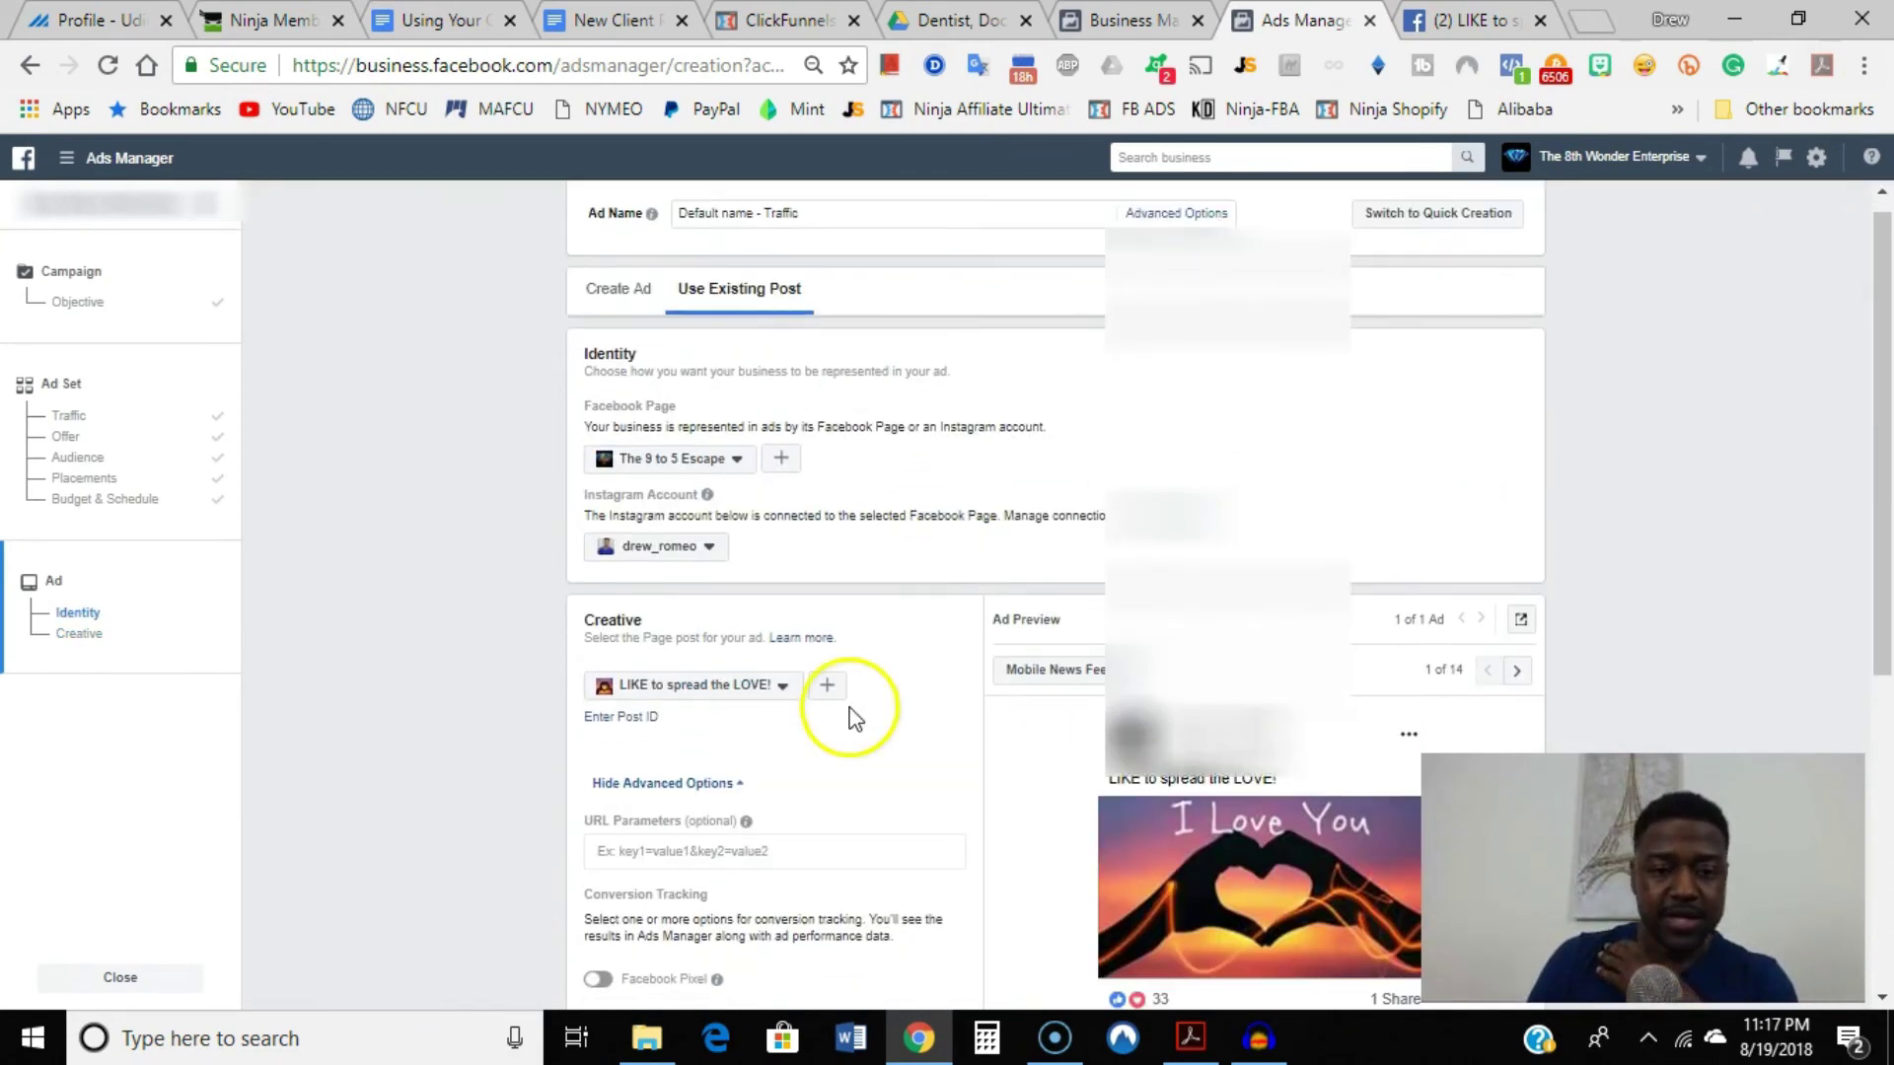
pyautogui.click(787, 848)
pyautogui.scroll(-5, 789, 820)
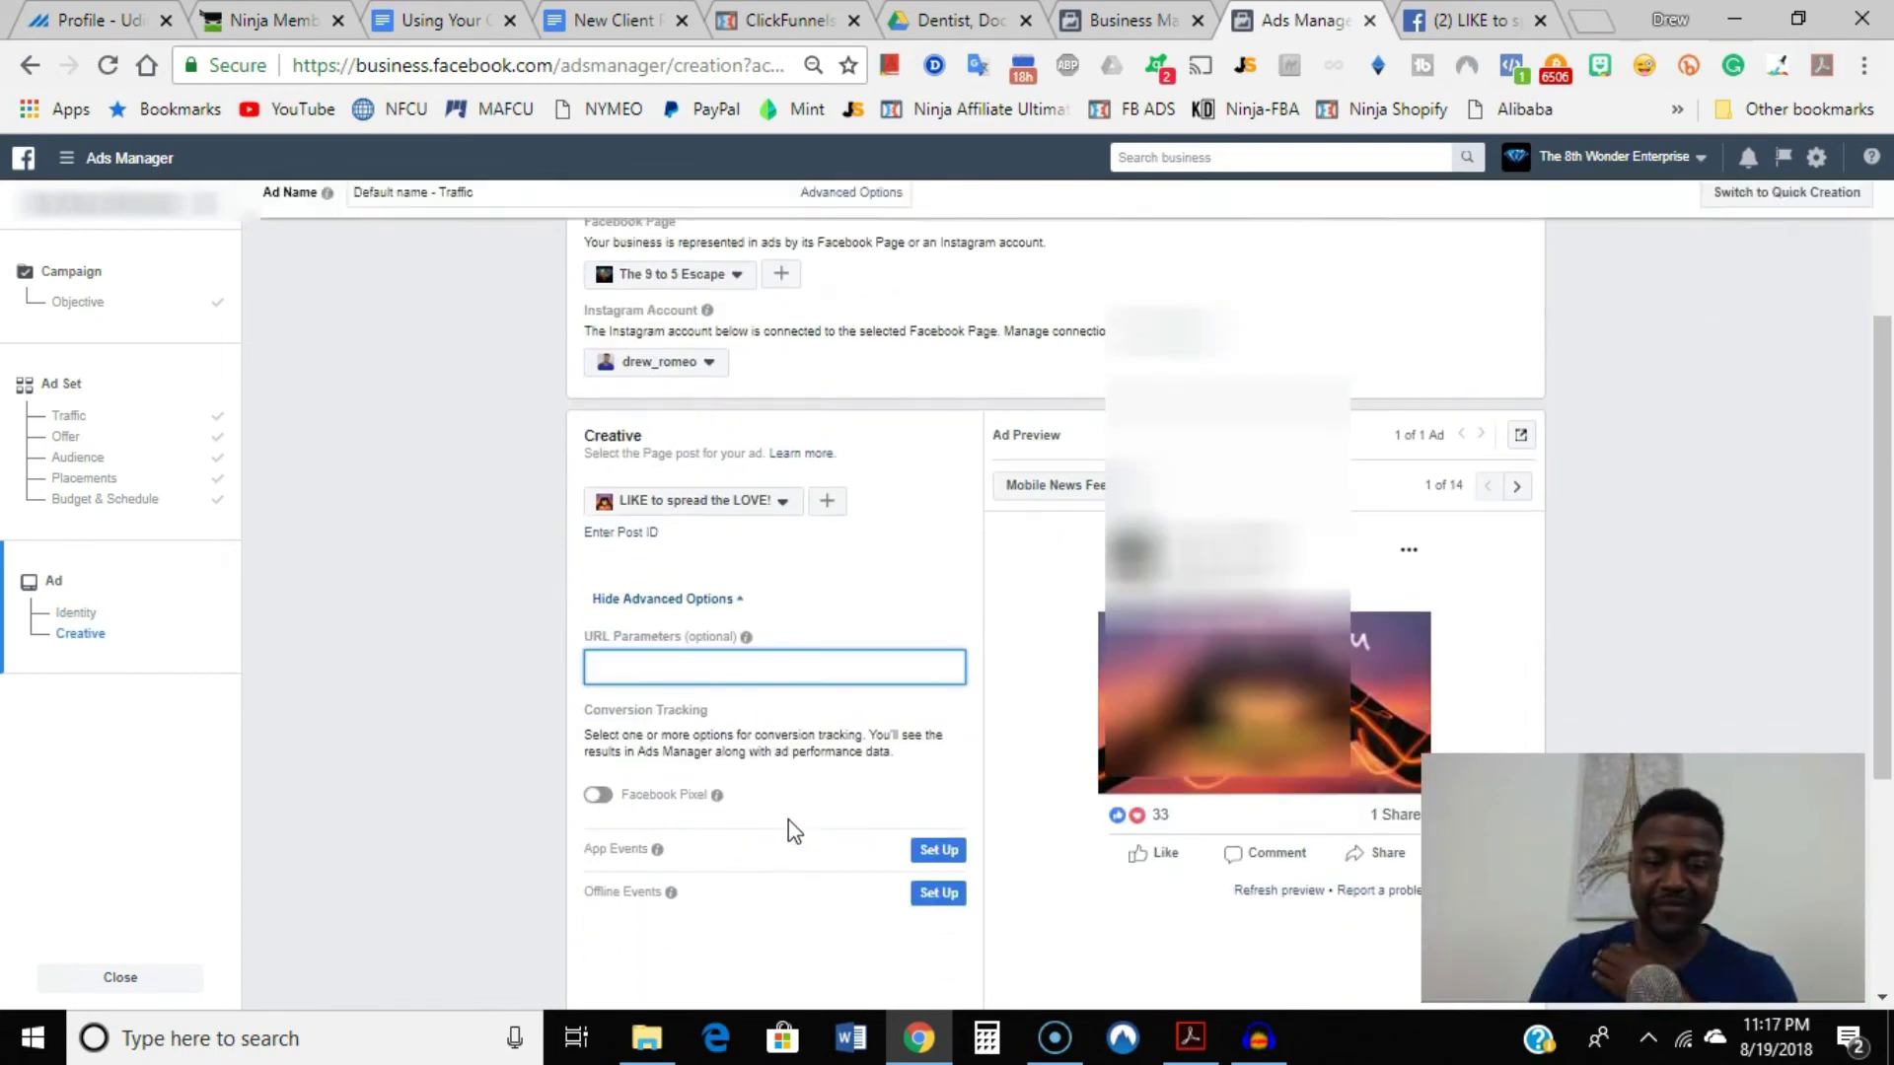
pyautogui.scroll(4, 801, 755)
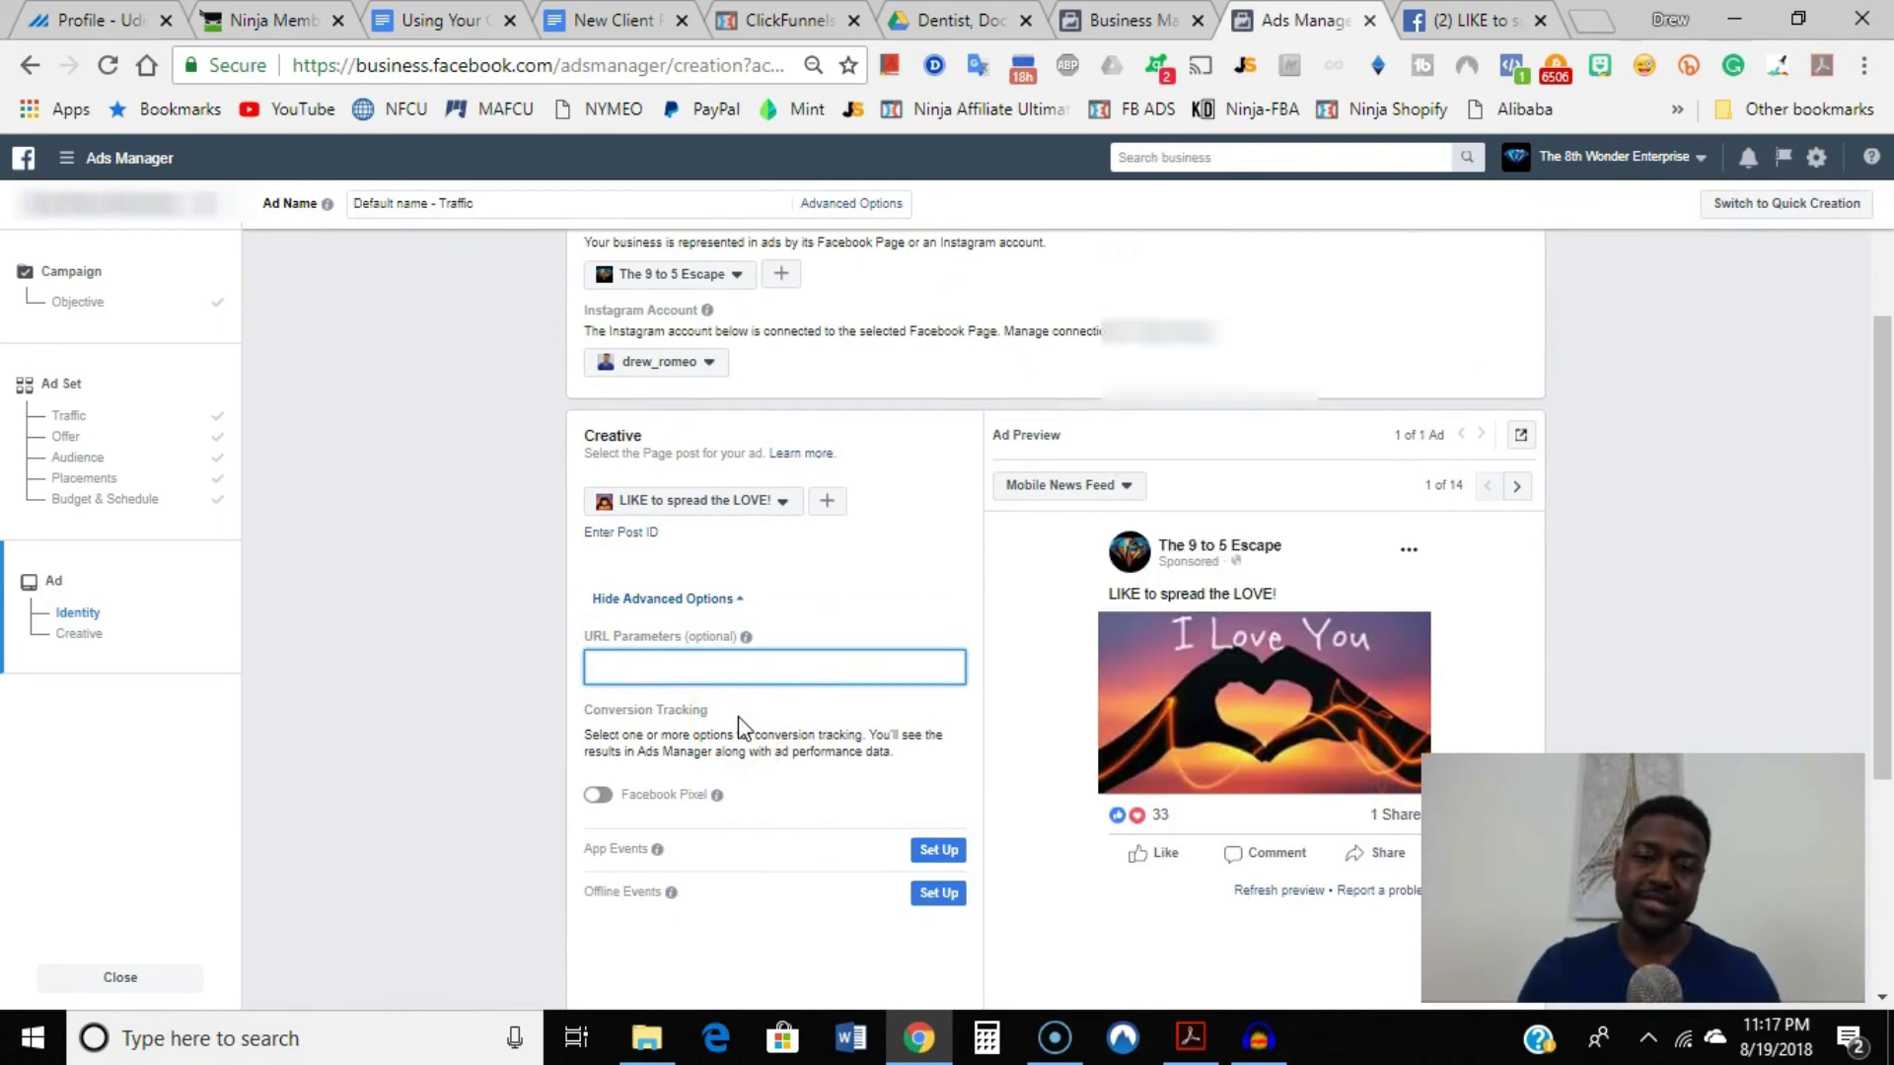
pyautogui.click(779, 641)
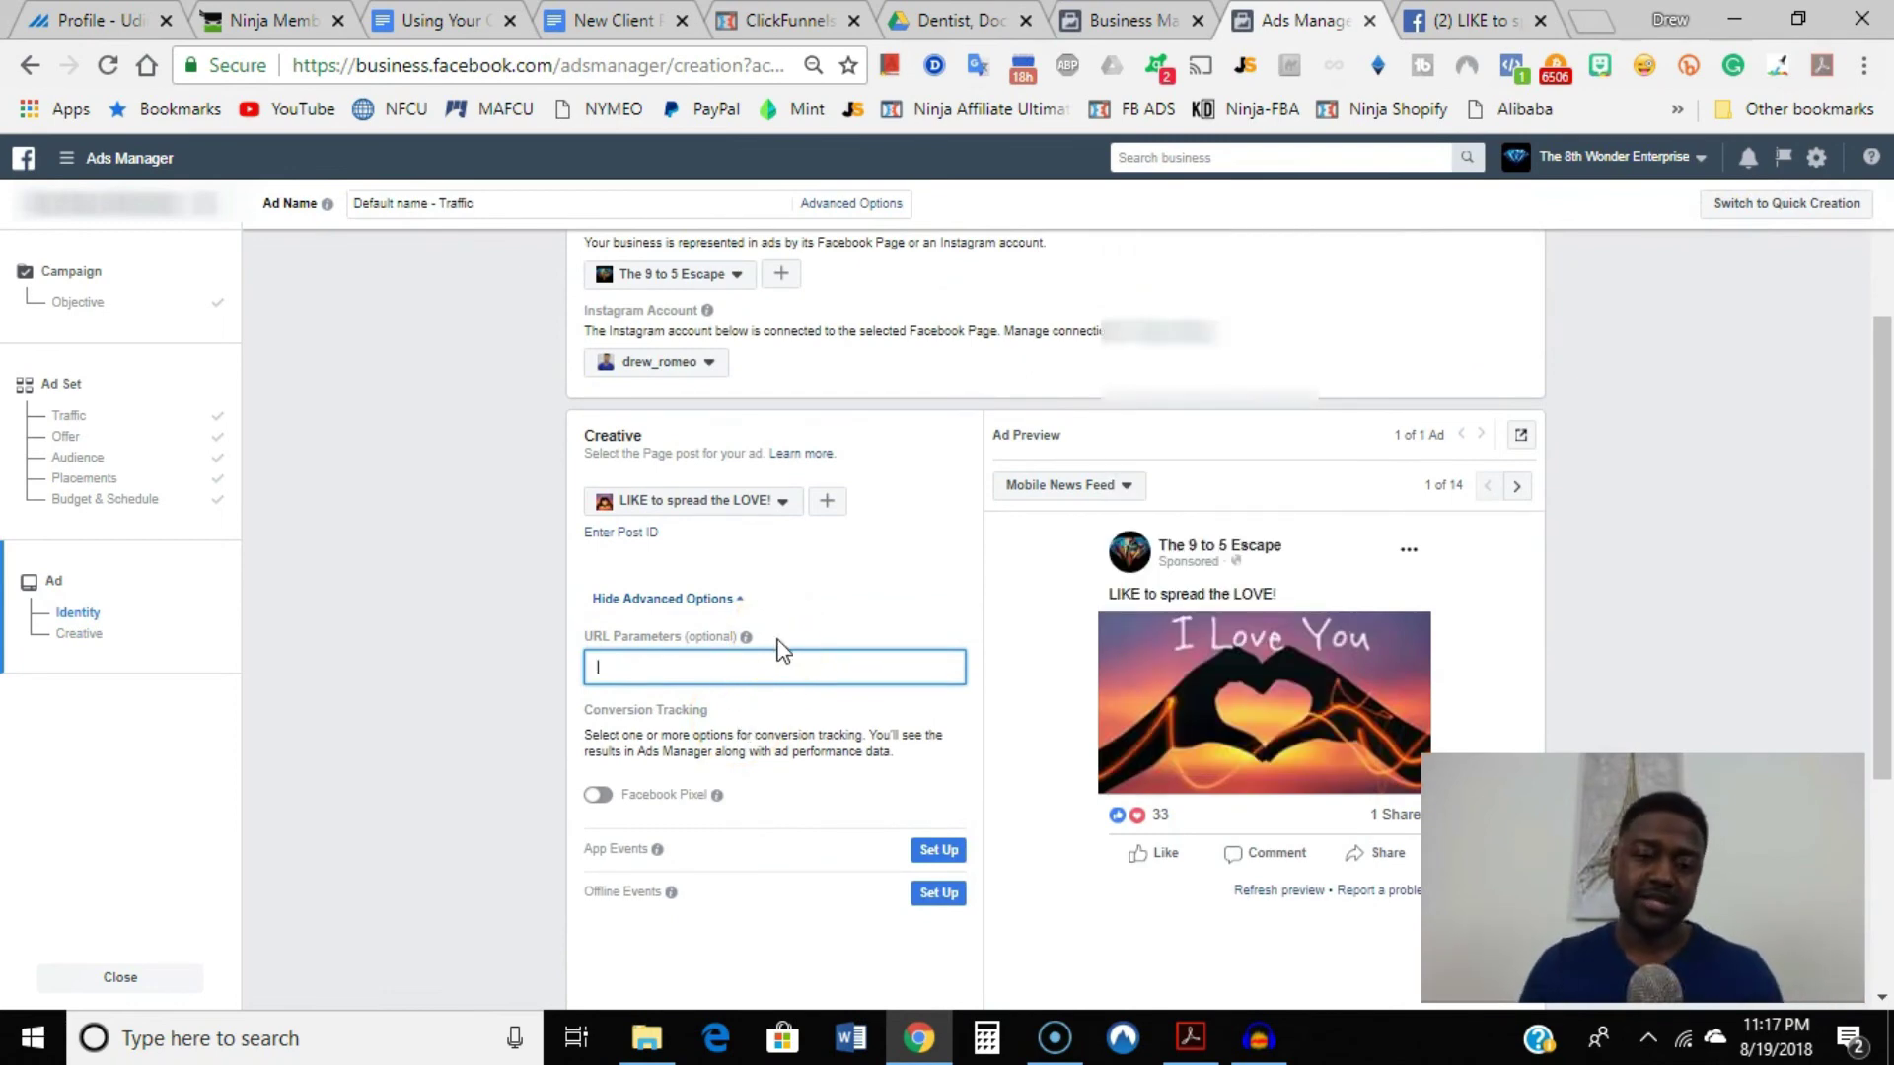
pyautogui.scroll(-2, 850, 643)
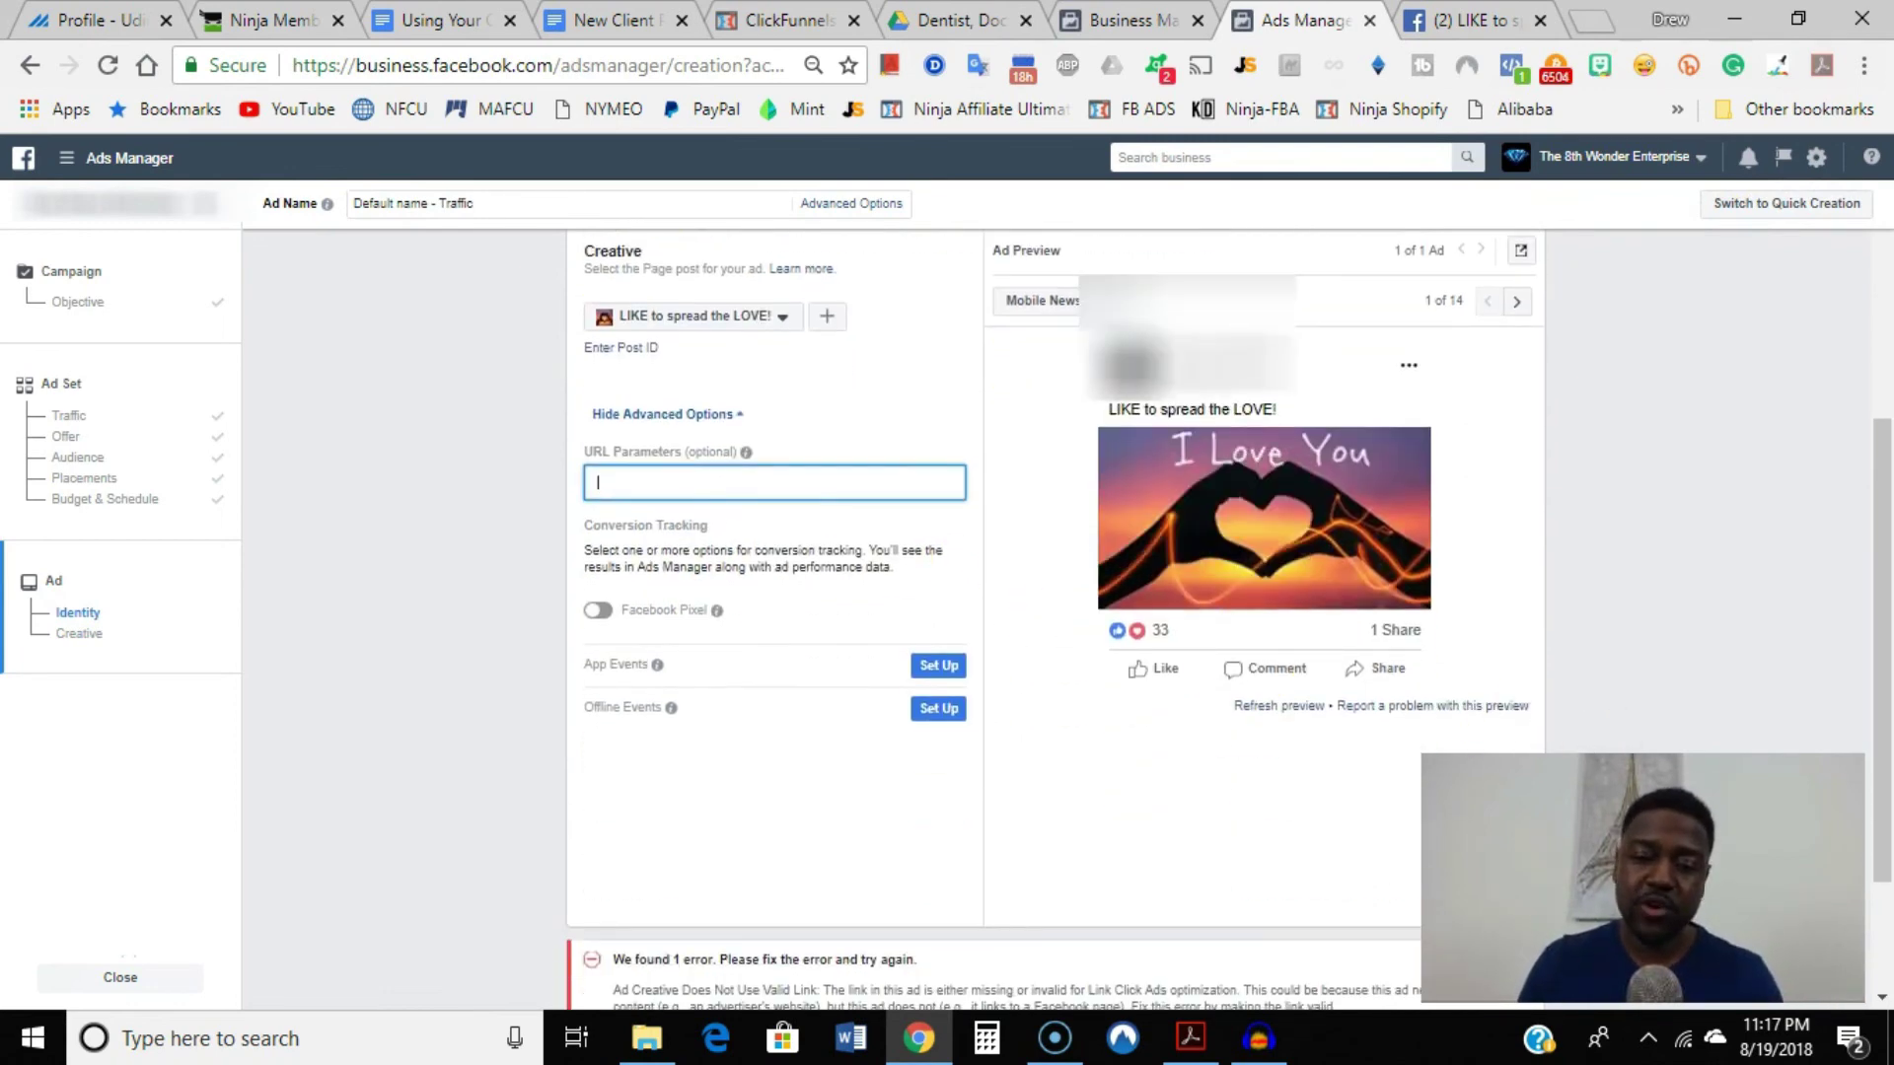